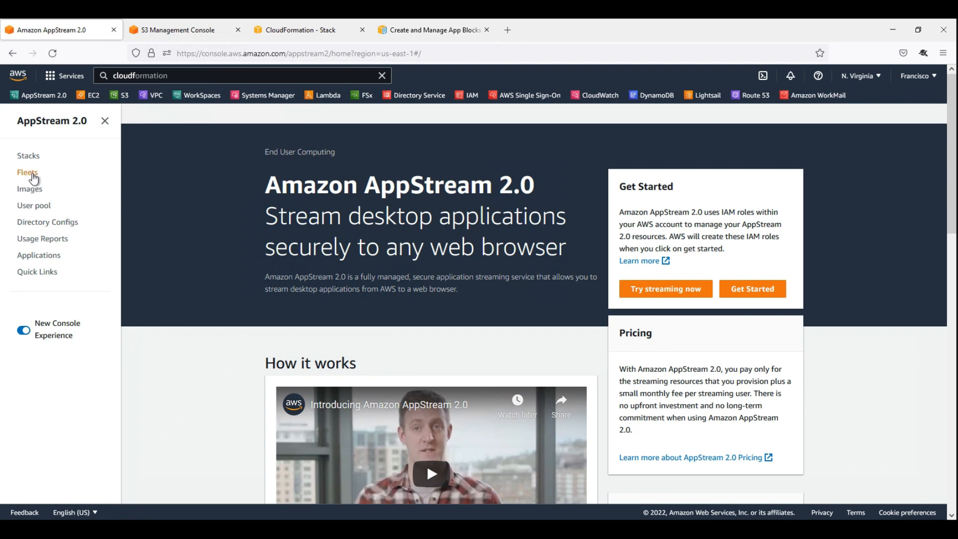
Start creating a new AppStream 2.0 fleet and choose the Elastic fleet type.
left_click(853, 167)
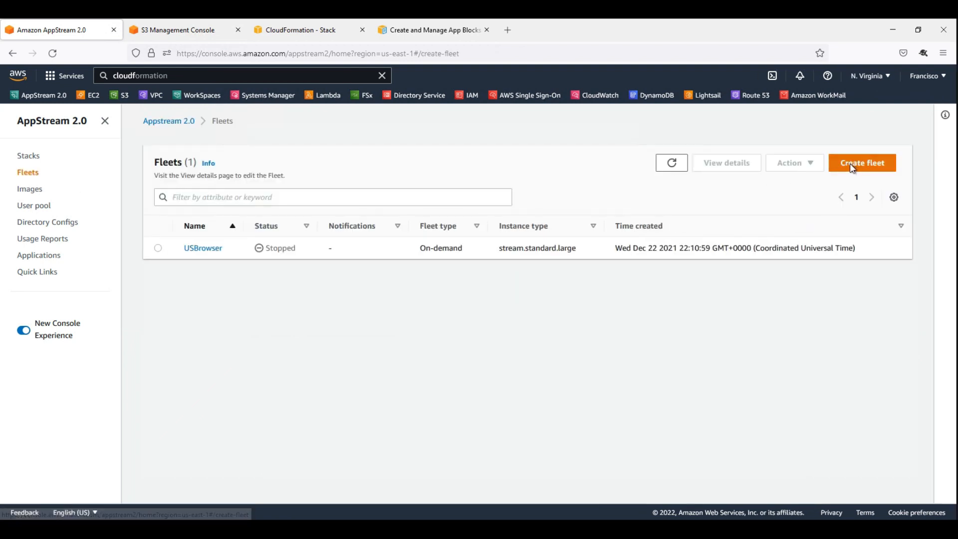
left_click(231, 252)
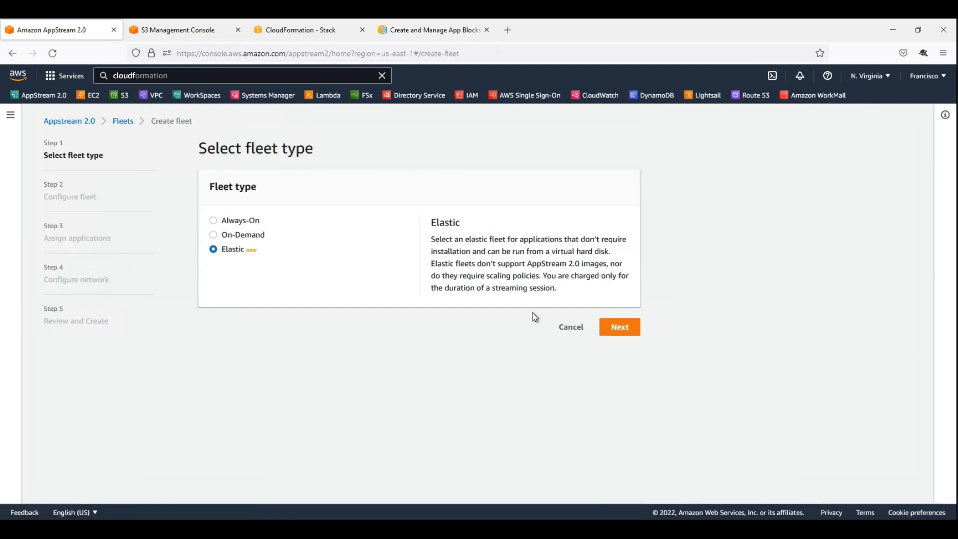
left_click(633, 329)
Name the fleet ElasticFleet.
left_click(263, 244)
type("Elasti")
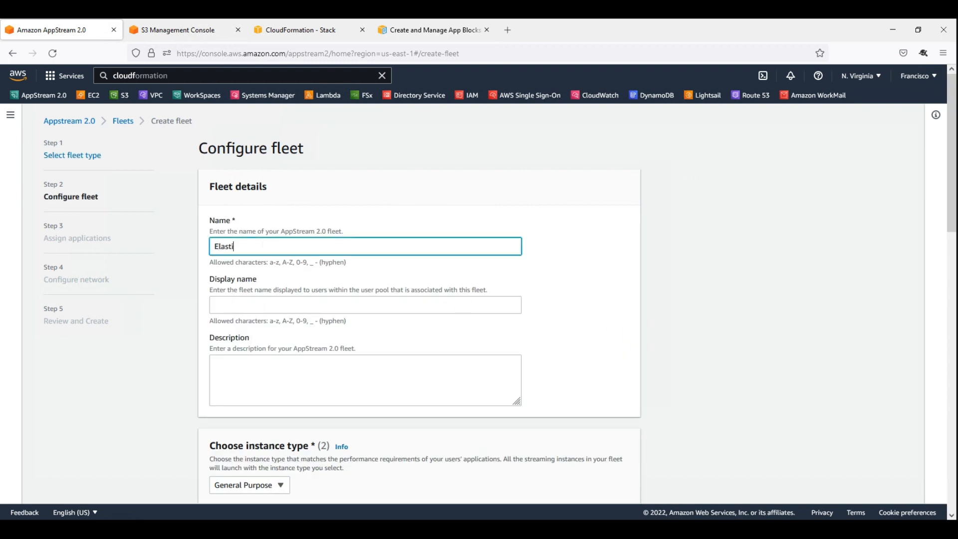
type("cFleet1")
Select Microsoft Windows Server 2019 Base as the fleet's platform and continue to assigning applications.
scroll(299, 314, "down", 5)
left_click(213, 311)
scroll(171, 325, "down", 5)
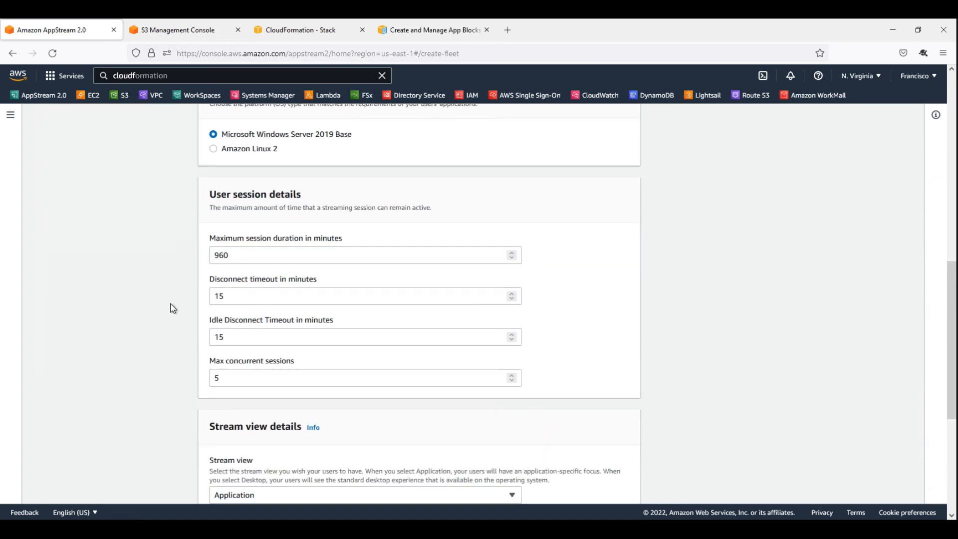
scroll(180, 331, "down", 4)
scroll(449, 407, "down", 1)
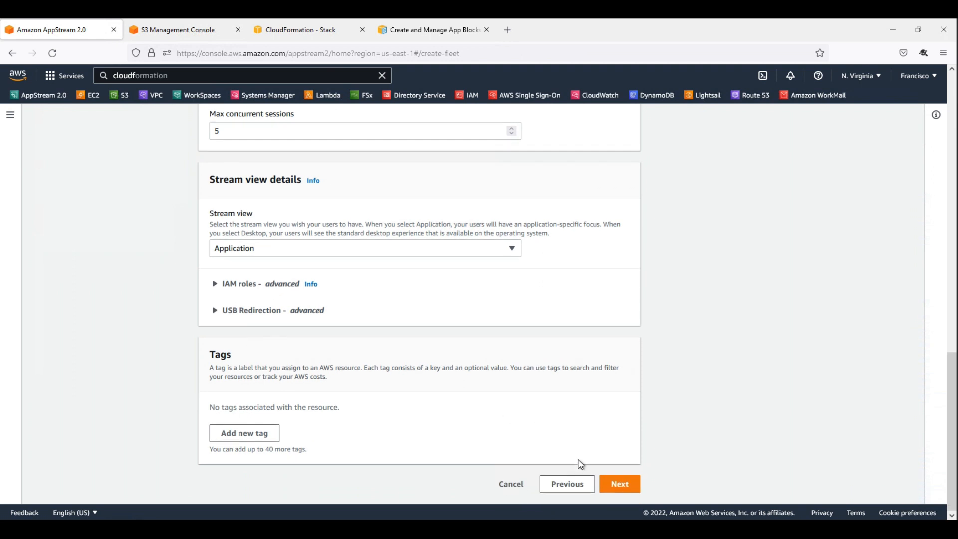
left_click(619, 485)
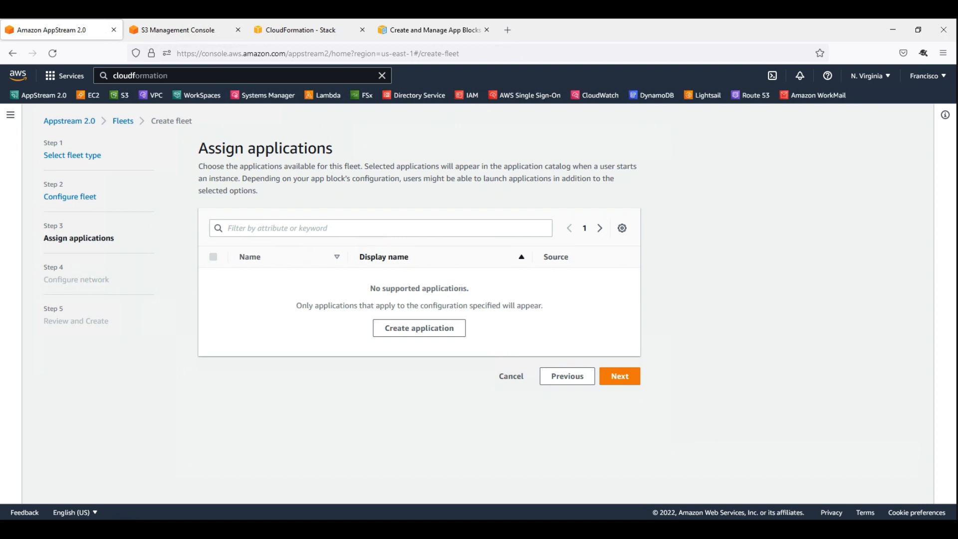
Start creating a new application for the fleet and name it Notepad.
left_click(428, 328)
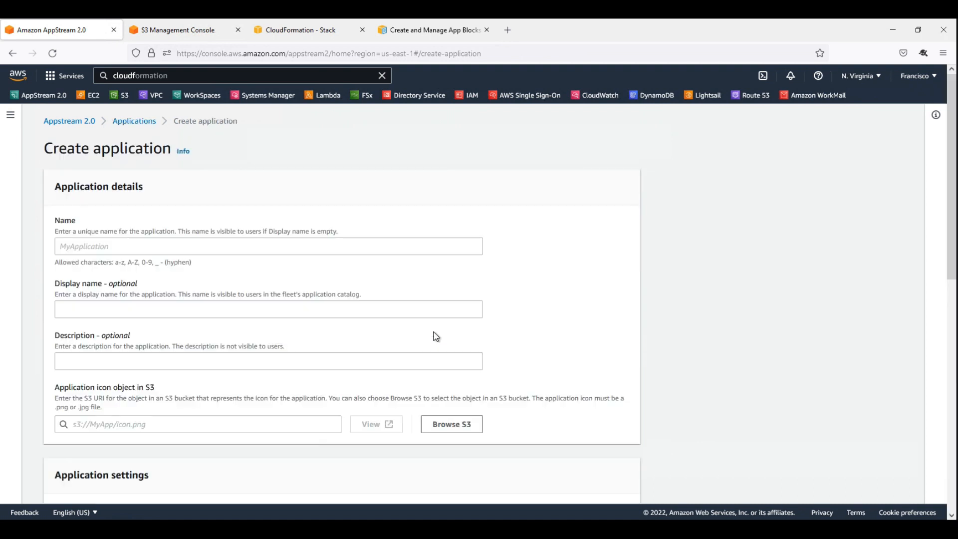
left_click(241, 247)
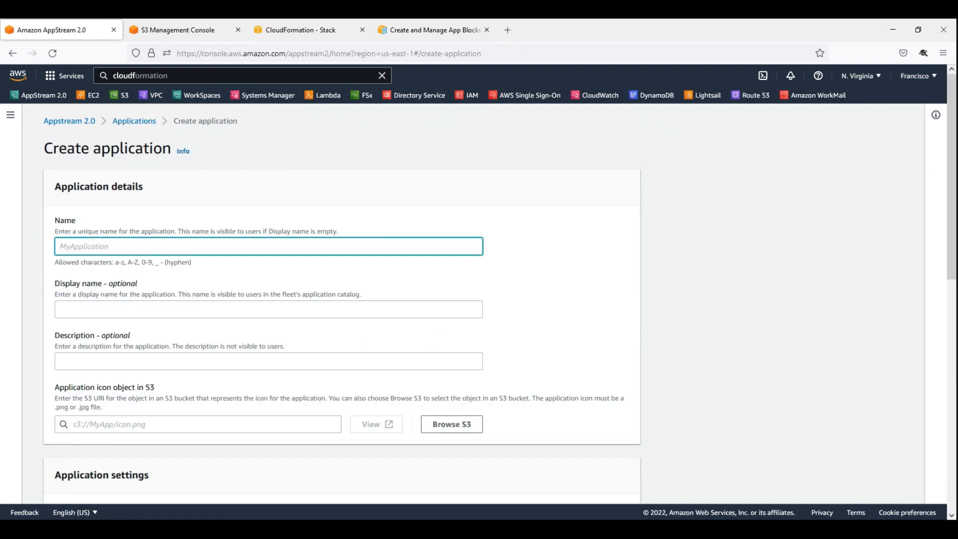
type("Cre")
key("BackSpace")
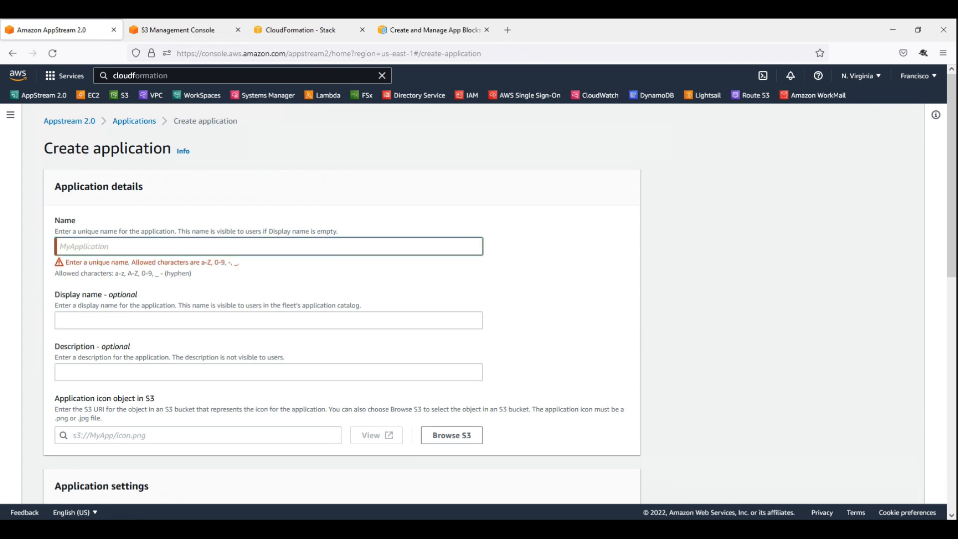
type("Notepad")
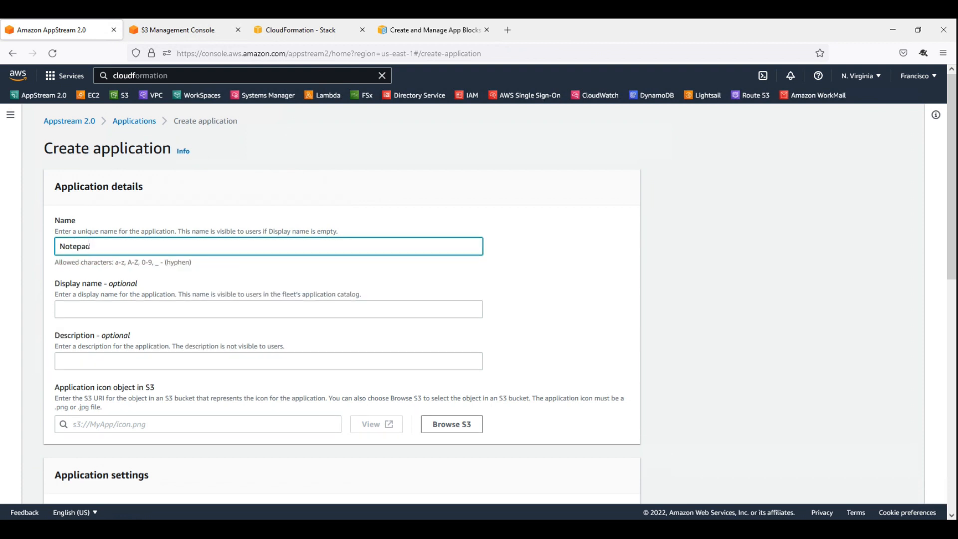
Review the application's icon object, executable launch path, working directory and launch parameters fields.
scroll(161, 327, "down", 2)
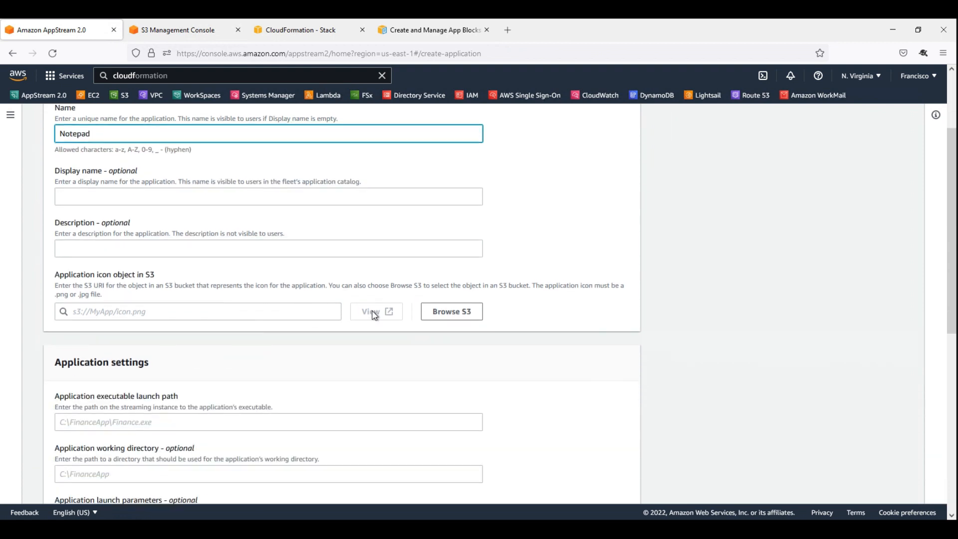
left_click(198, 311)
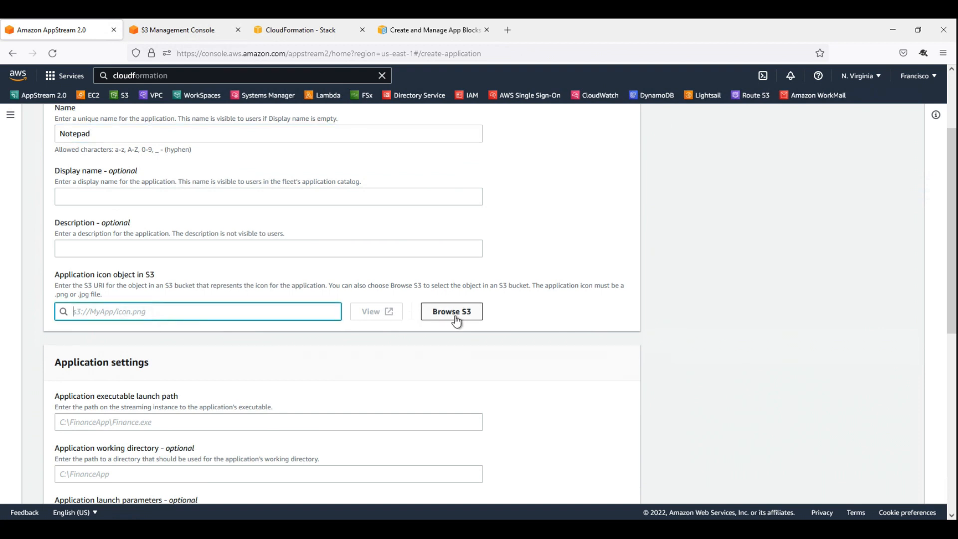
scroll(214, 314, "down", 3)
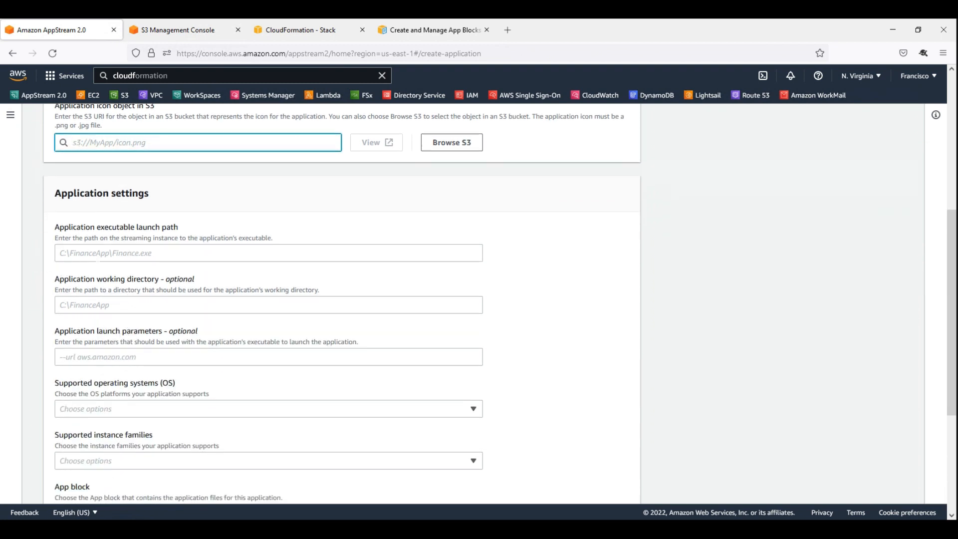
left_click(90, 253)
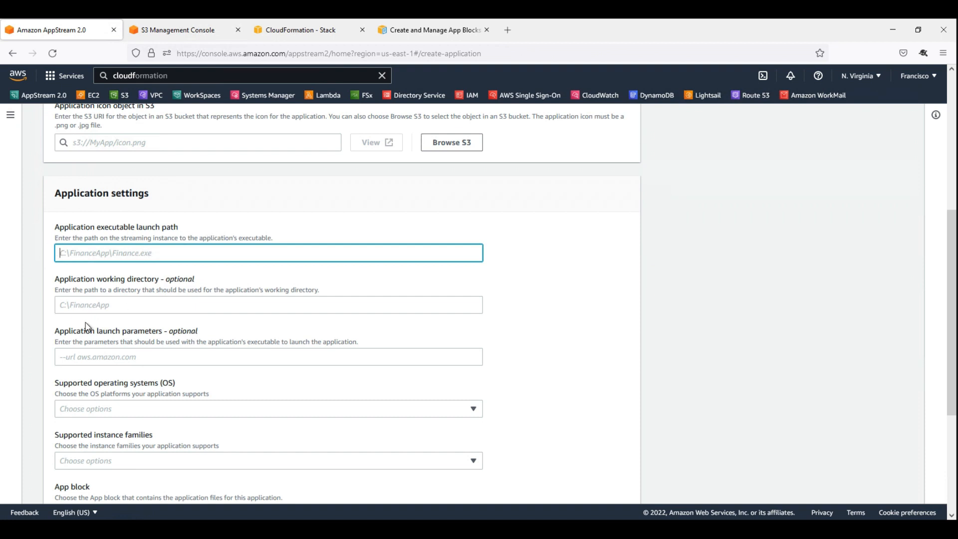
left_click(165, 308)
left_click_drag(215, 280, 108, 279)
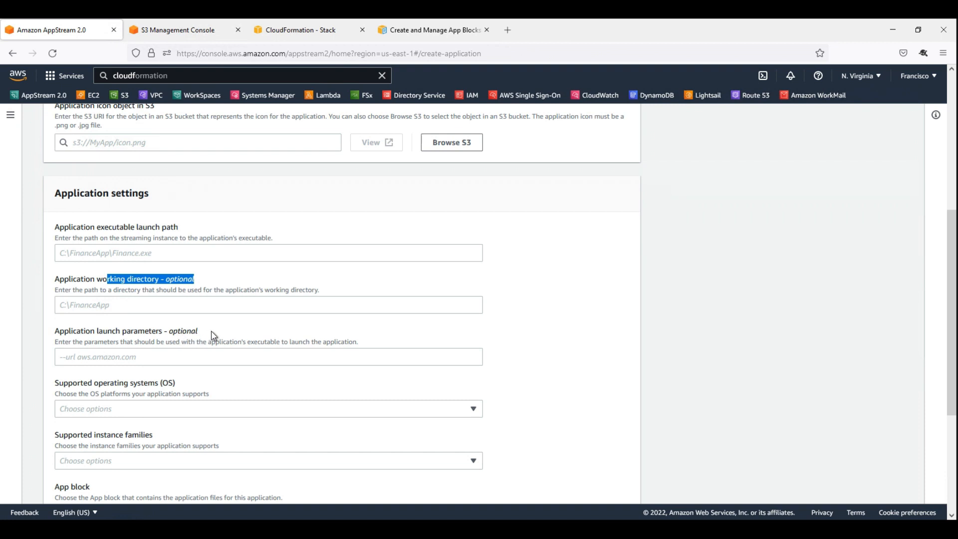
left_click_drag(199, 331, 85, 331)
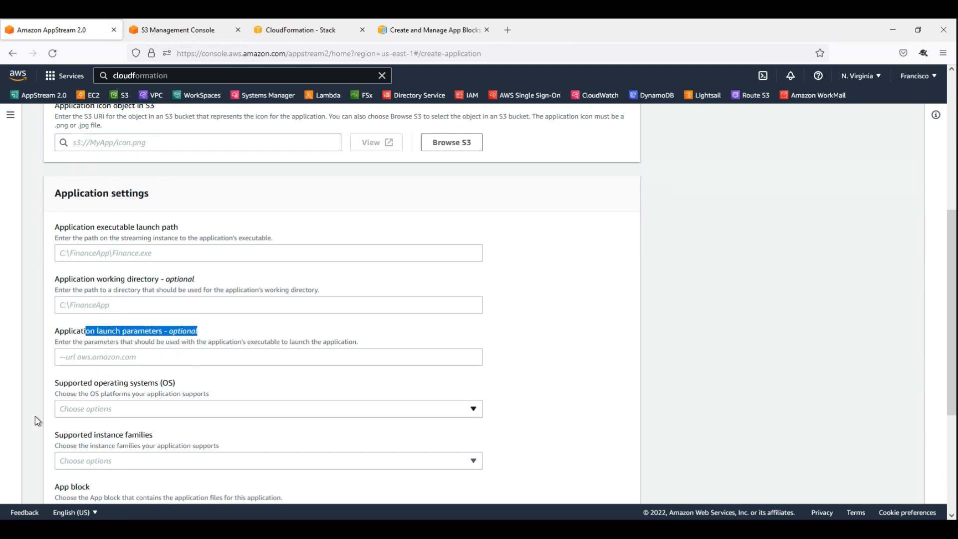
Set the supported operating system to Microsoft Windows Server 2019 Base and the supported instance family to General purpose.
left_click_drag(55, 383, 169, 392)
left_click(142, 409)
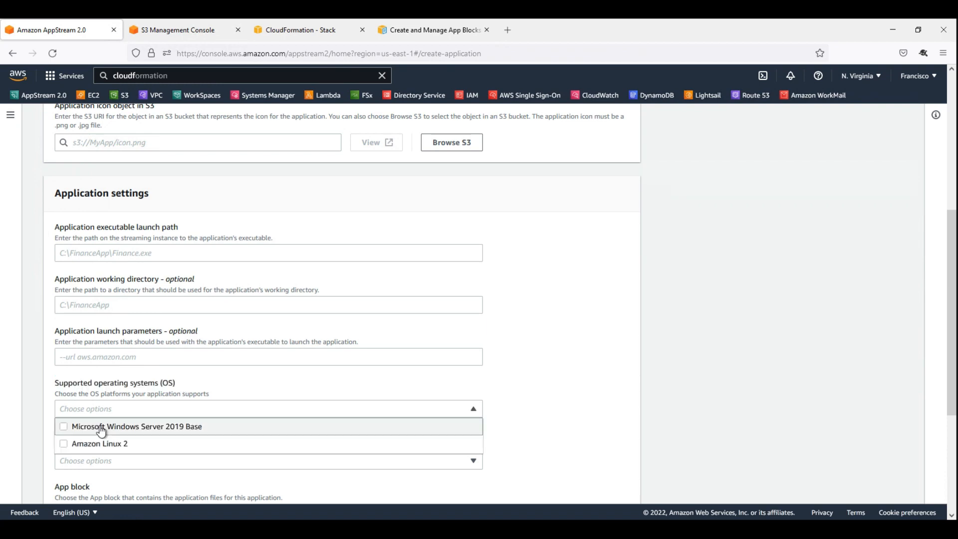
left_click(100, 427)
scroll(35, 423, "down", 3)
left_click(81, 319)
left_click(81, 318)
left_click(71, 332)
left_click(33, 373)
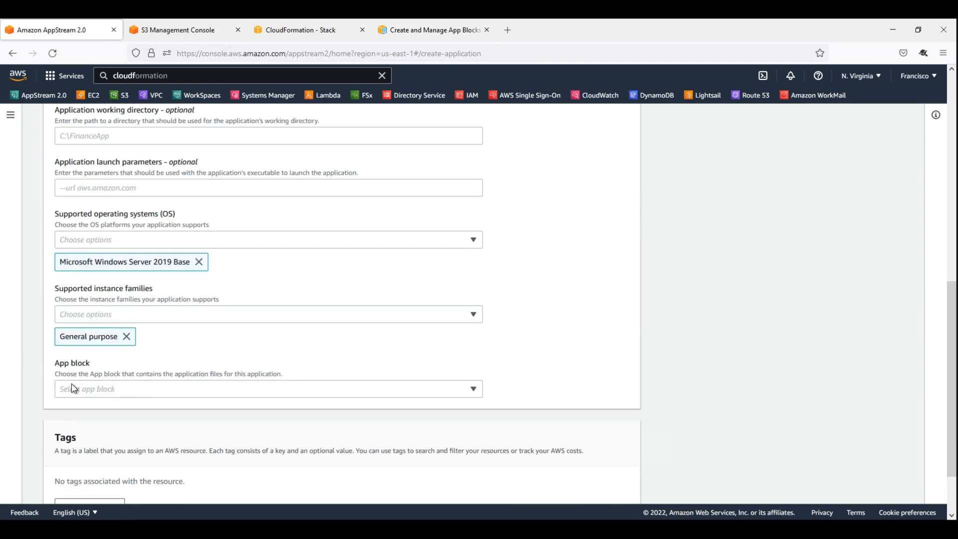
Check the app block choices, and read the App Blocks documentation on creating and detaching a VHD for Microsoft Windows.
left_click(155, 390)
left_click(427, 32)
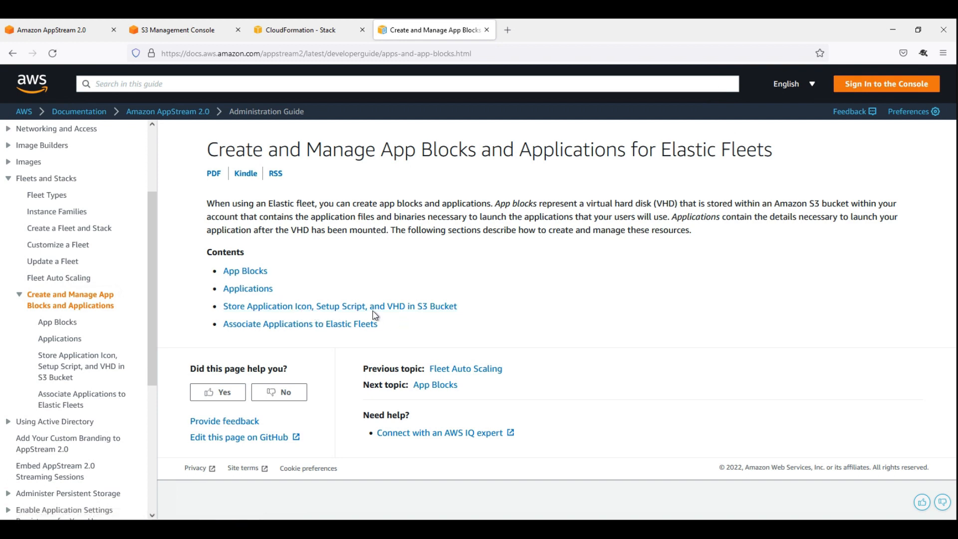
left_click(251, 276)
scroll(281, 289, "down", 10)
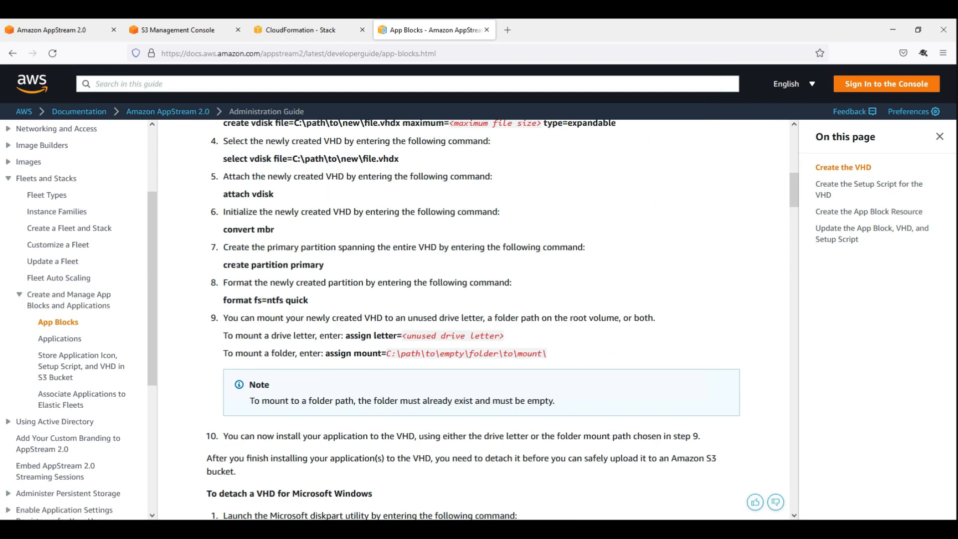
scroll(222, 220, "up", 3)
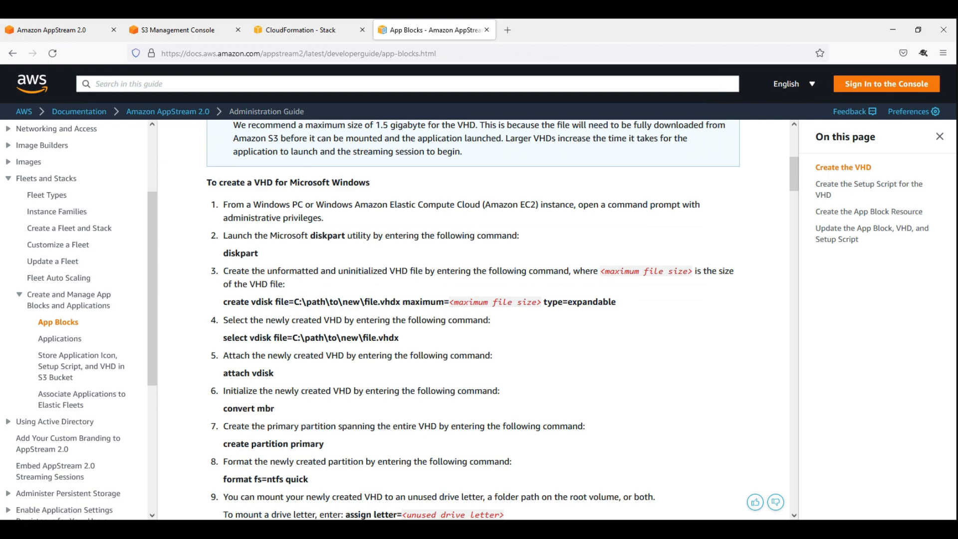
left_click_drag(223, 183, 288, 183)
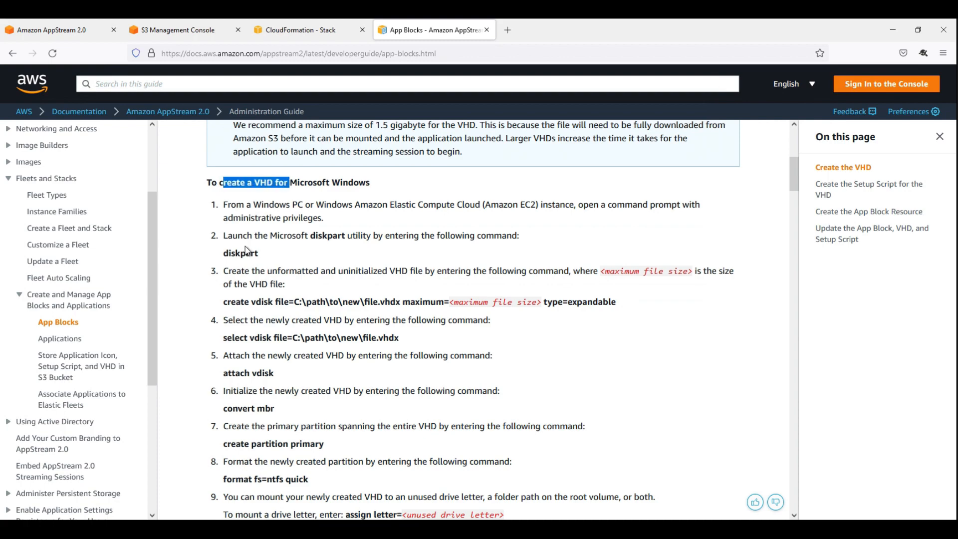
scroll(245, 251, "down", 3)
scroll(247, 265, "down", 12)
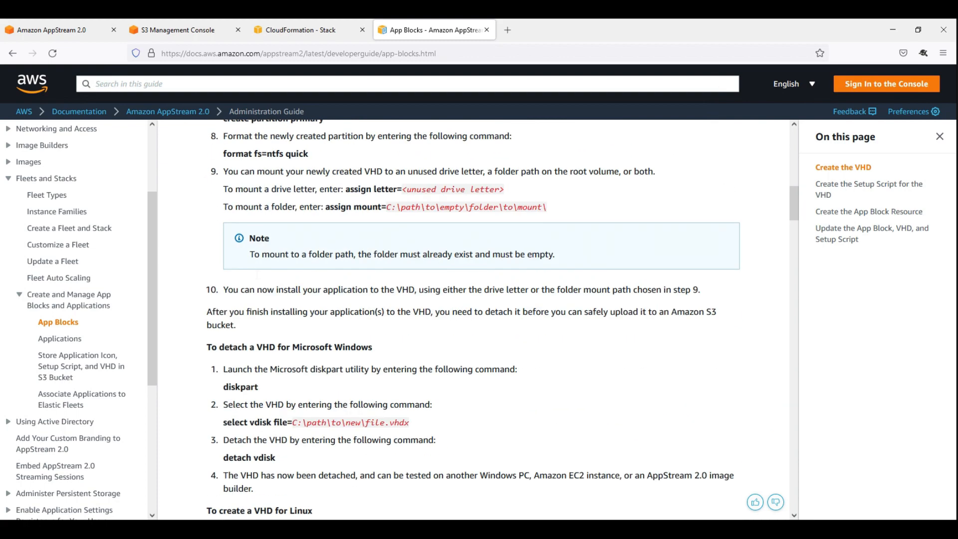
Examine the documentation on the VHD setup script, including the example scripts and the file system locations.
scroll(258, 280, "down", 4)
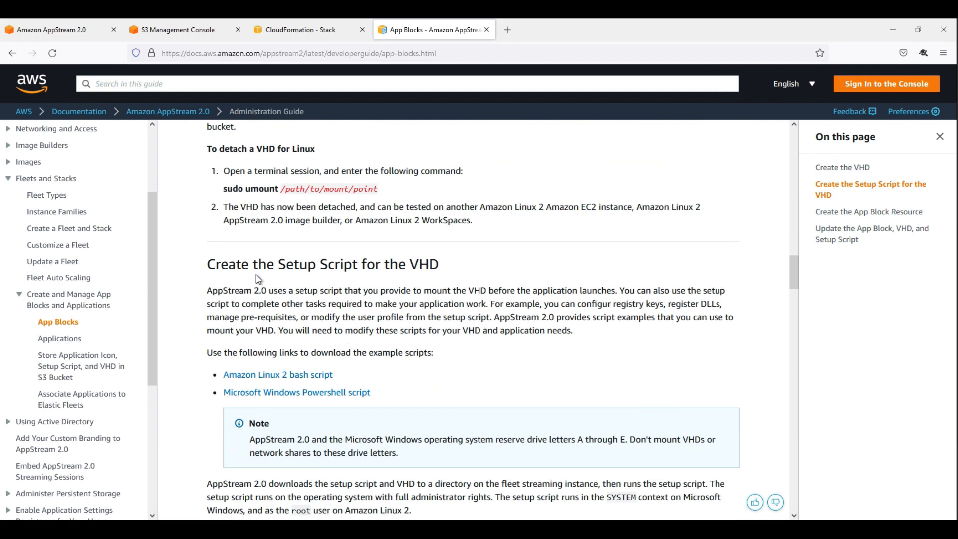
scroll(258, 279, "down", 2)
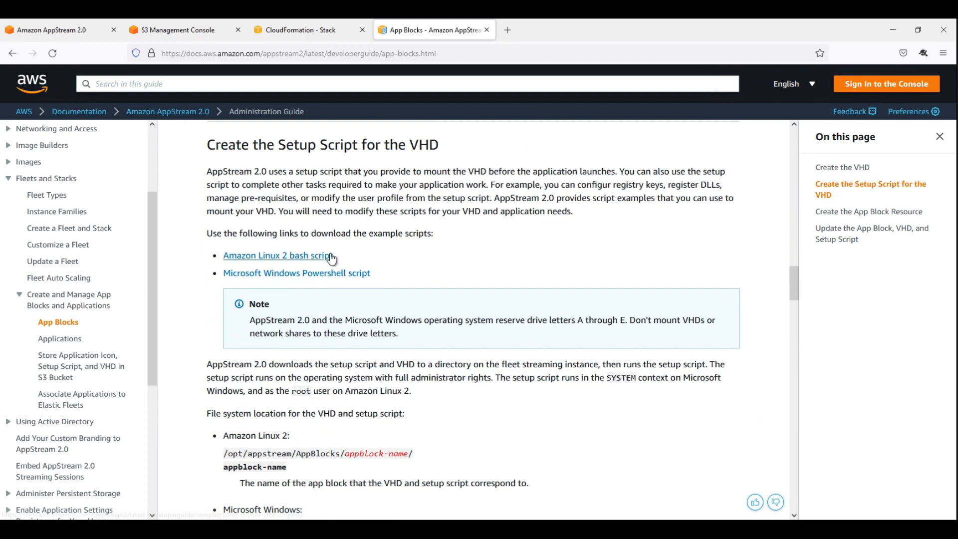
left_click_drag(390, 274, 223, 262)
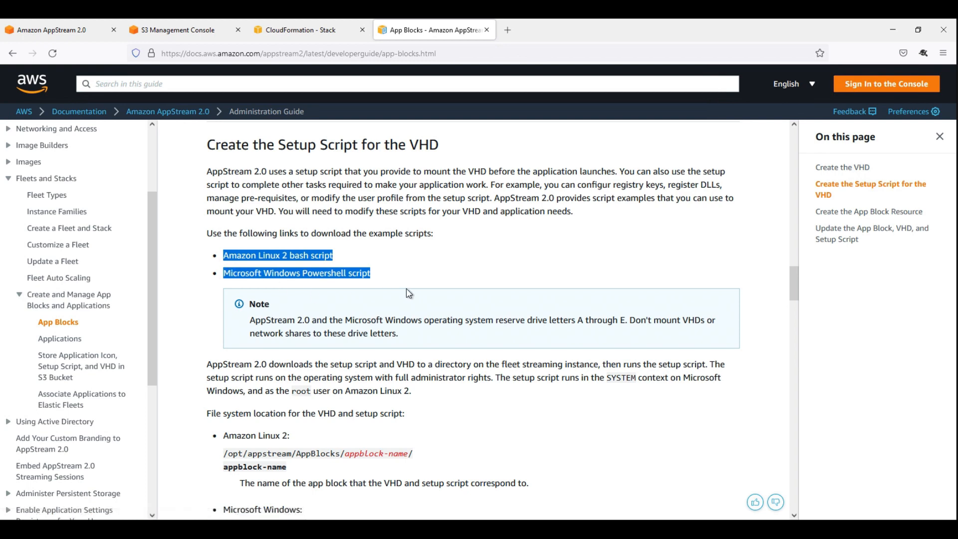
scroll(397, 304, "down", 5)
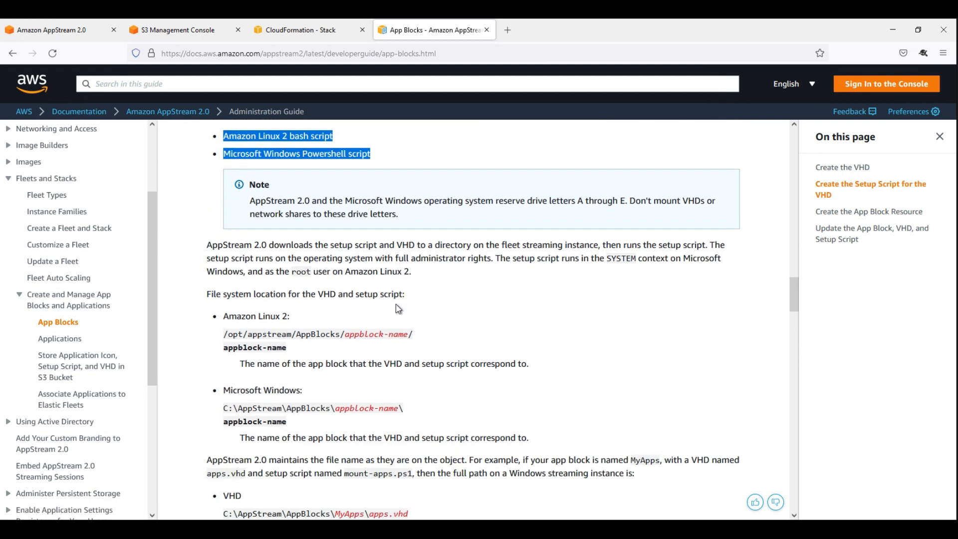
scroll(396, 304, "down", 4)
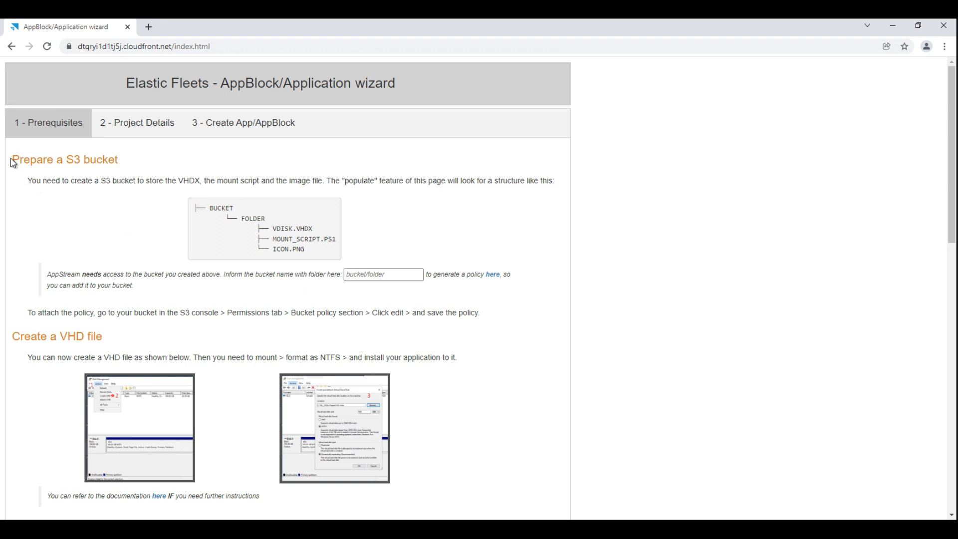
Review the S3 bucket prerequisites in the AppBlock/Application wizard, and open the financeApps folder of chicos-lab-bucket in the S3 console.
left_click_drag(12, 159, 118, 160)
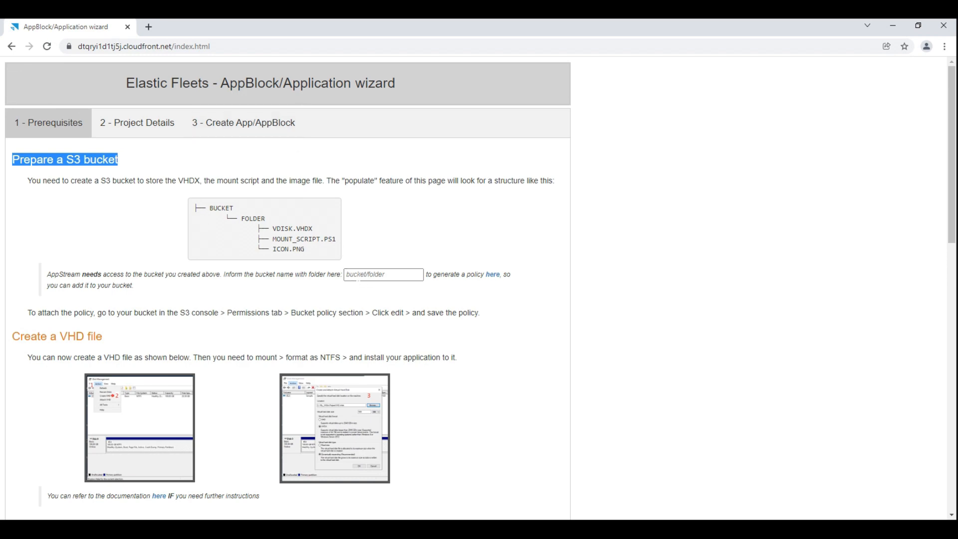
left_click(366, 275)
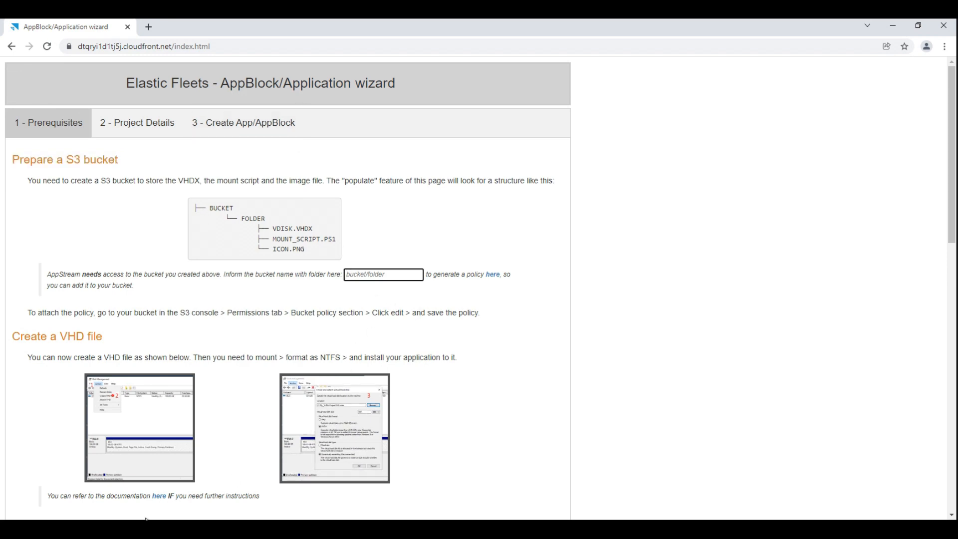
left_click(299, 529)
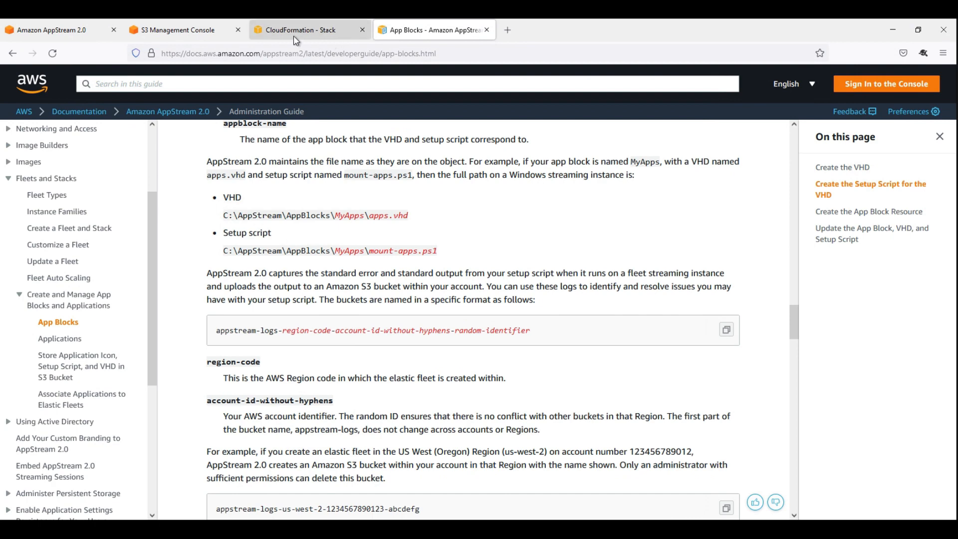
left_click(177, 30)
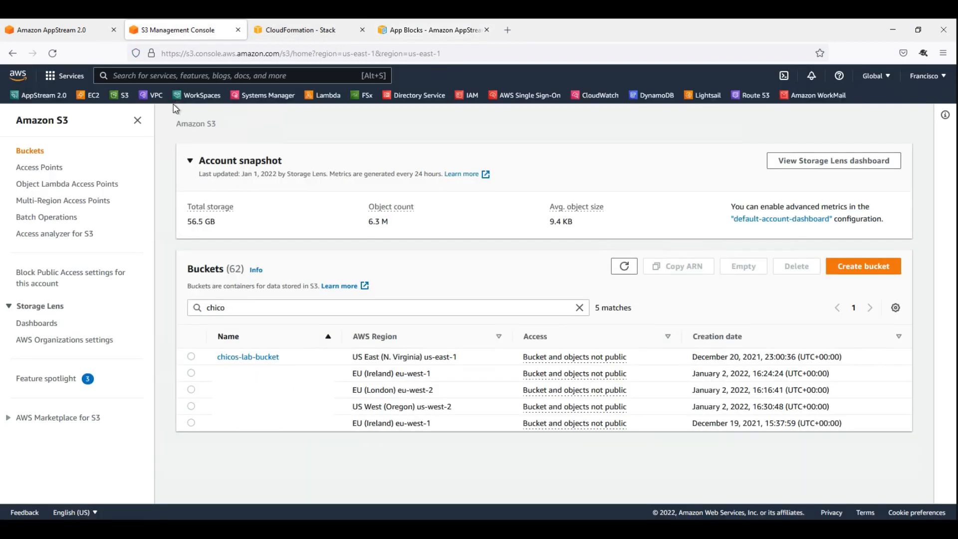
left_click(248, 356)
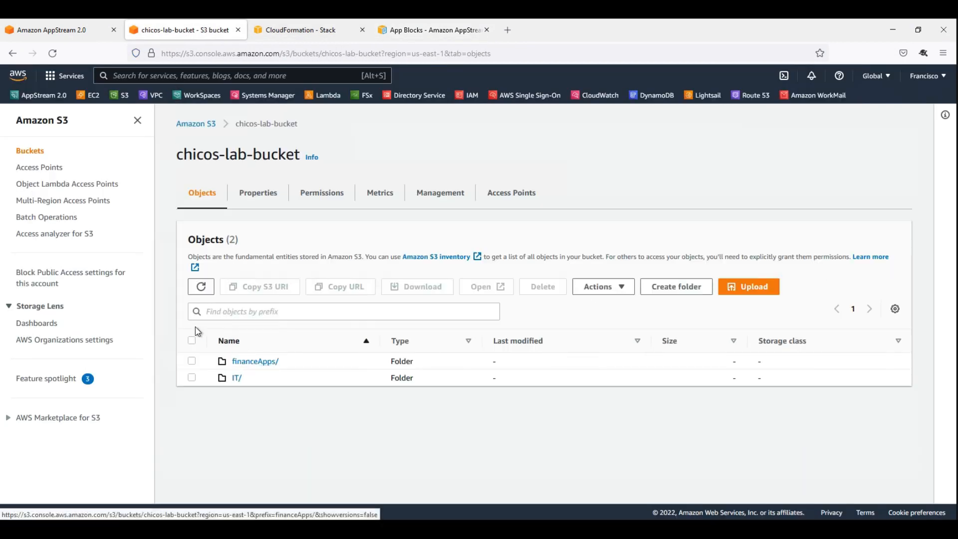
left_click(246, 363)
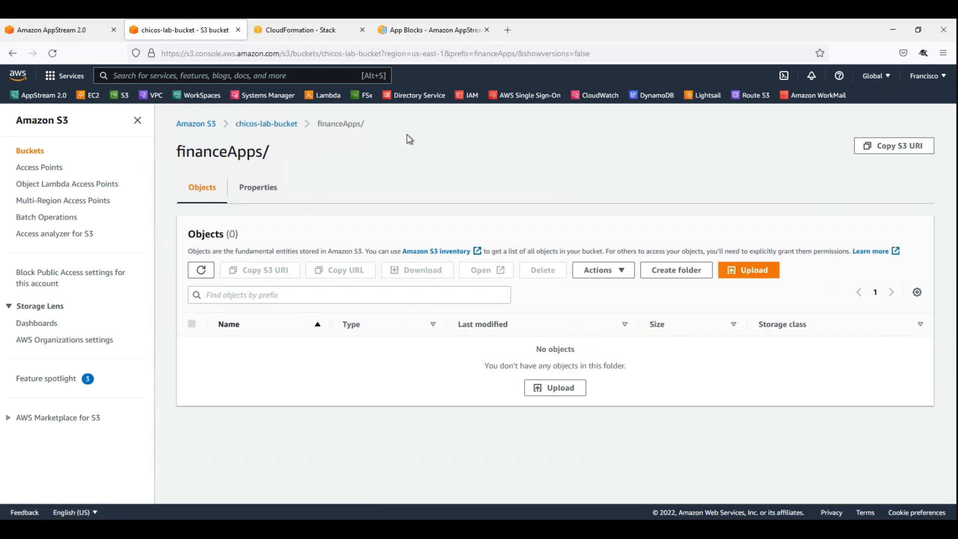
Enter the S3 path chicos-lab-bucket/financeApps as the bucket name with folder in the AppBlock/Application wizard.
left_click_drag(381, 128, 237, 130)
key("ctrl+c")
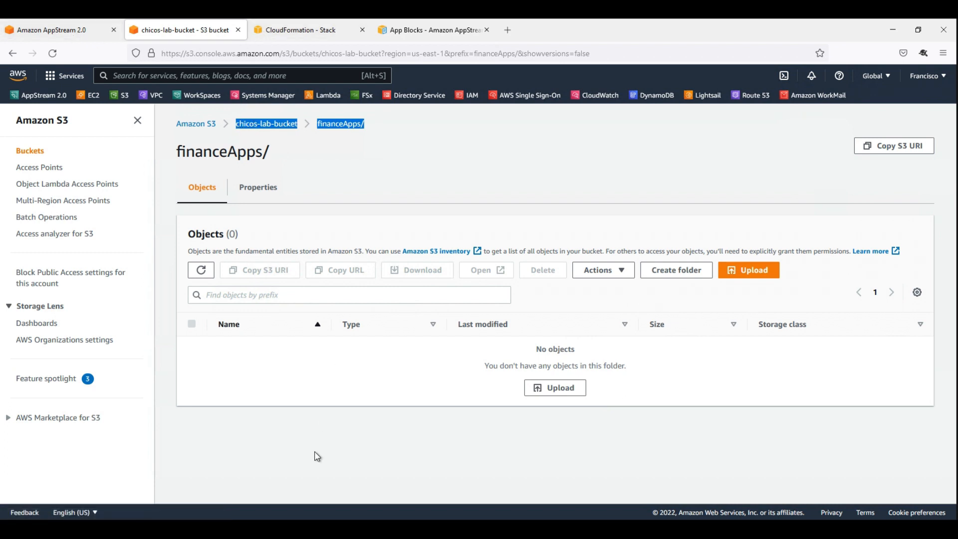
key("alt+Tab")
key("ctrl+v")
left_click(382, 275)
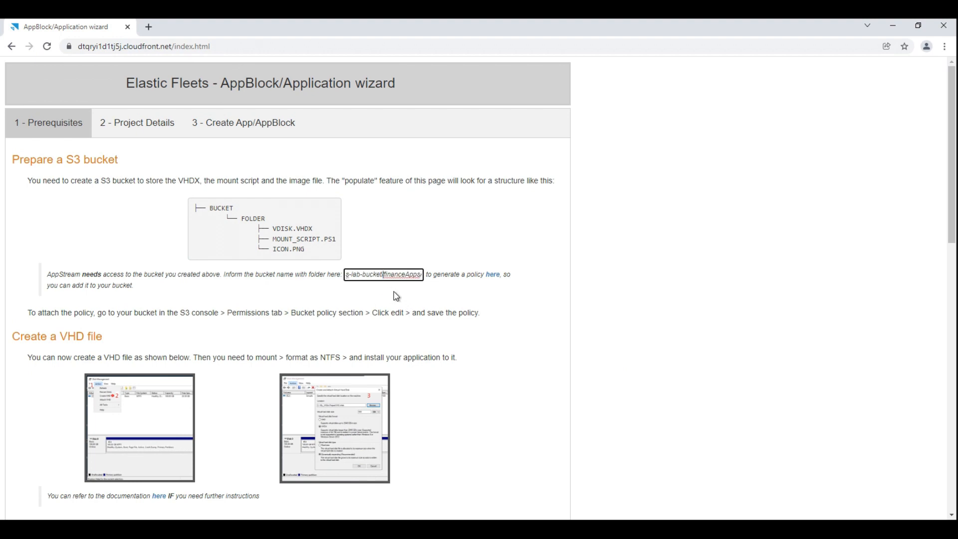
key("BackSpace")
Generate the AppStream access policy for the entered bucket folder and copy its JSON.
left_click_drag(51, 275, 175, 275)
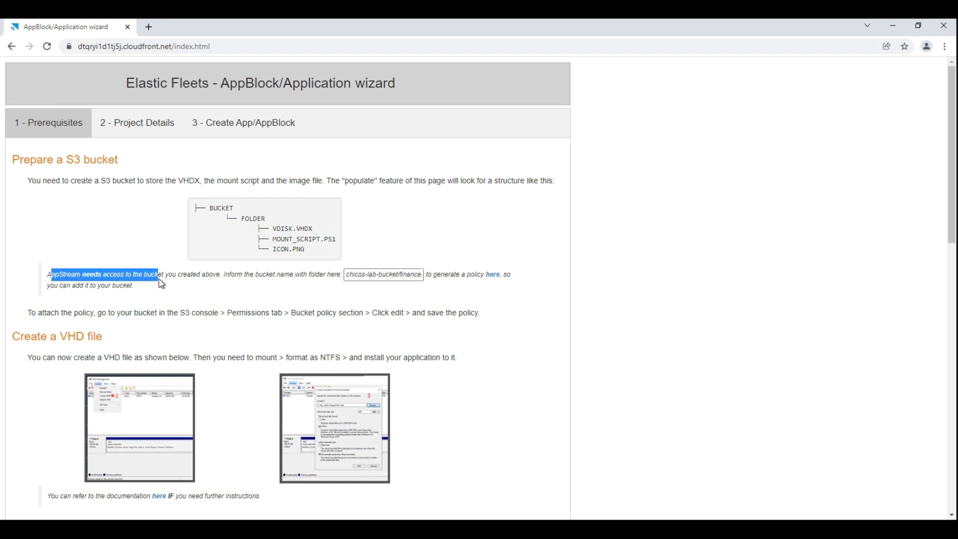
left_click(214, 284)
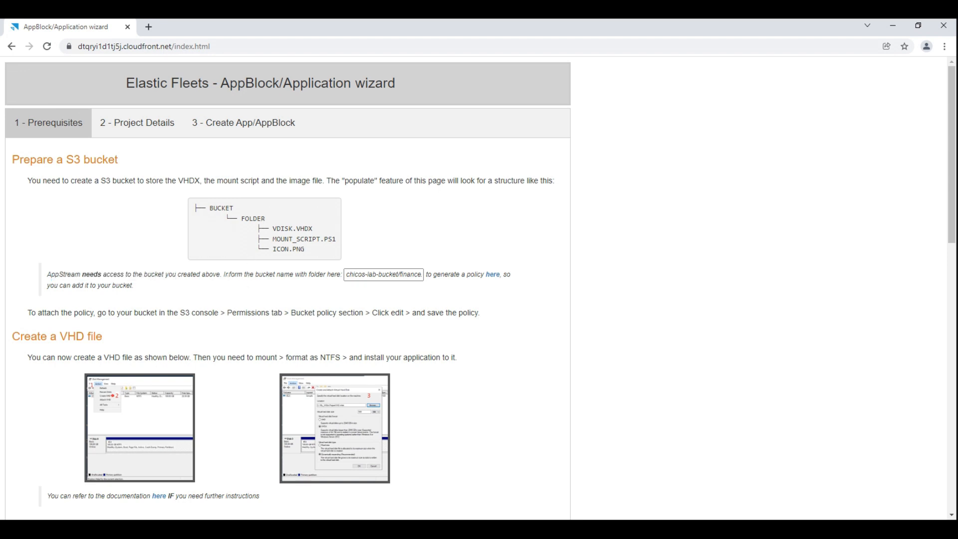
left_click_drag(228, 275, 423, 275)
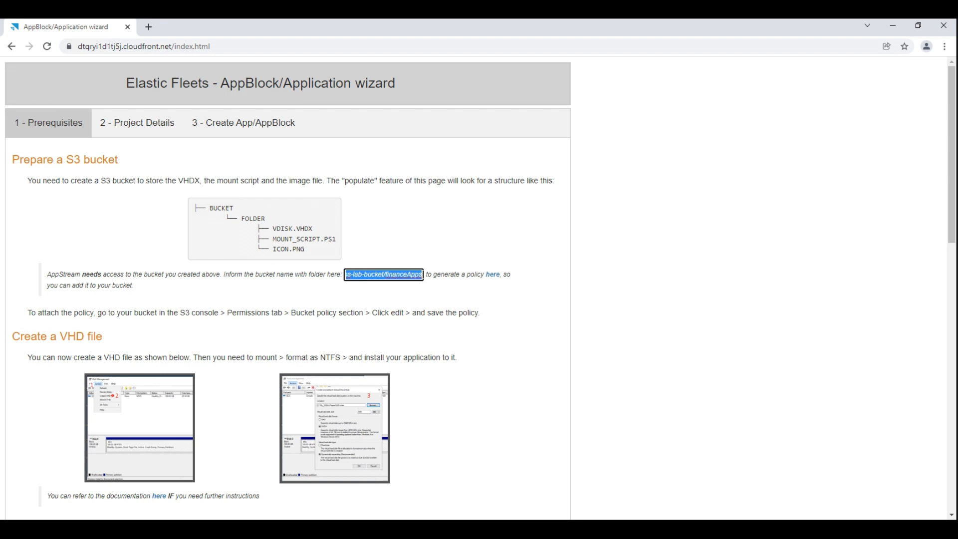
left_click(495, 282)
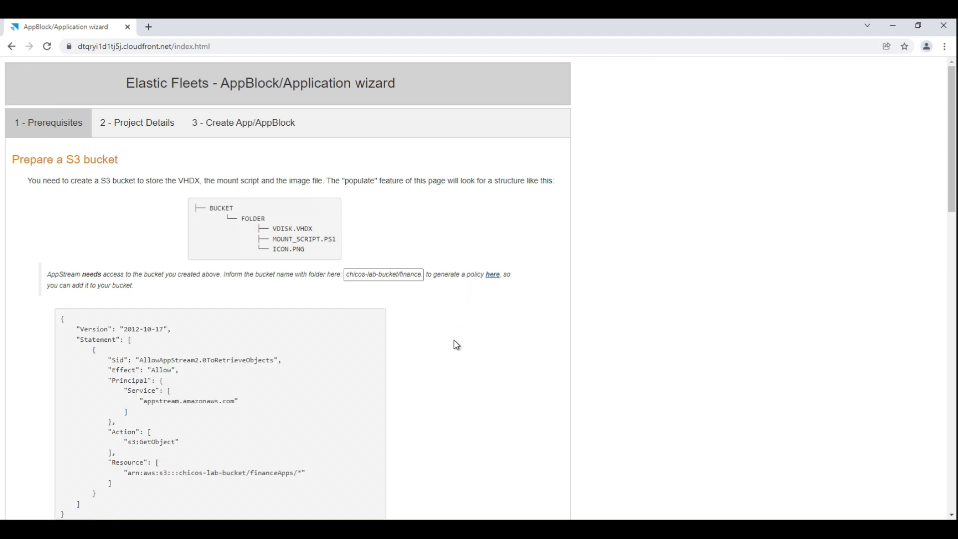
scroll(449, 349, "down", 1)
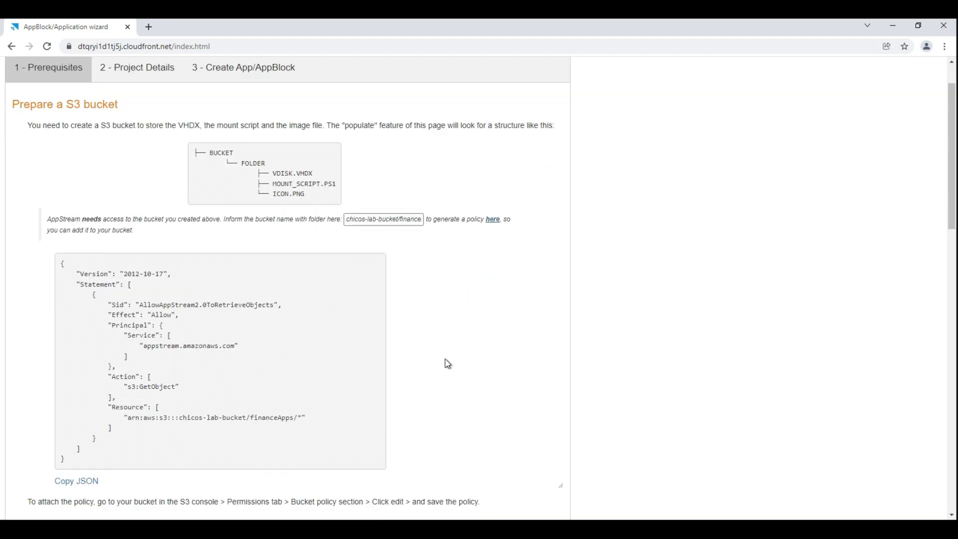
left_click(65, 486)
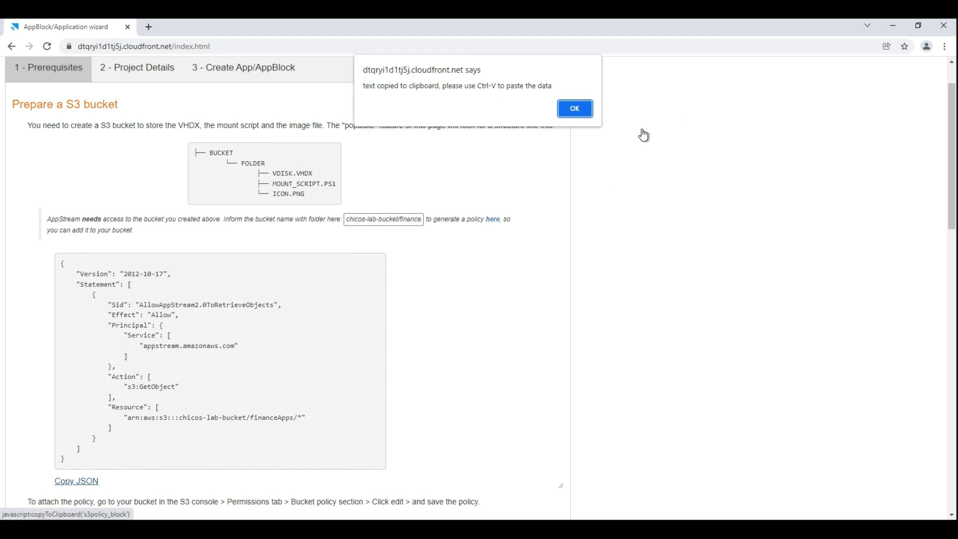
left_click(575, 108)
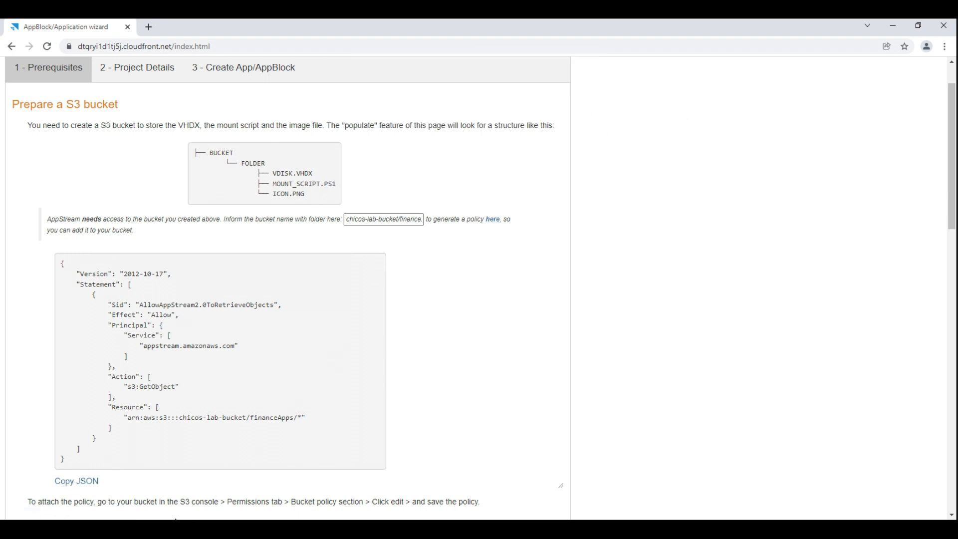
In the S3 console, delete the existing bucket policy from the permissions of chicos-lab-bucket, confirming with "delete".
key("alt+Tab")
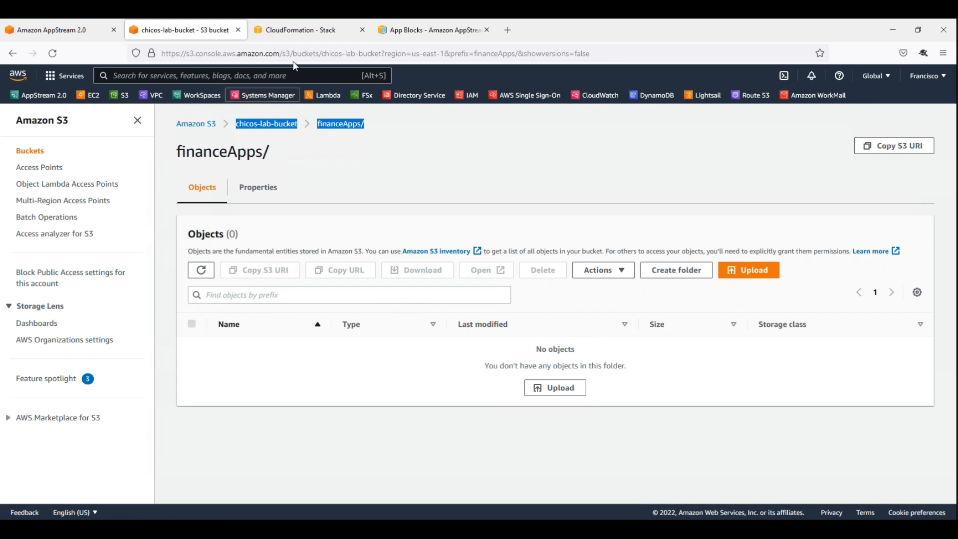
left_click(257, 124)
left_click(319, 195)
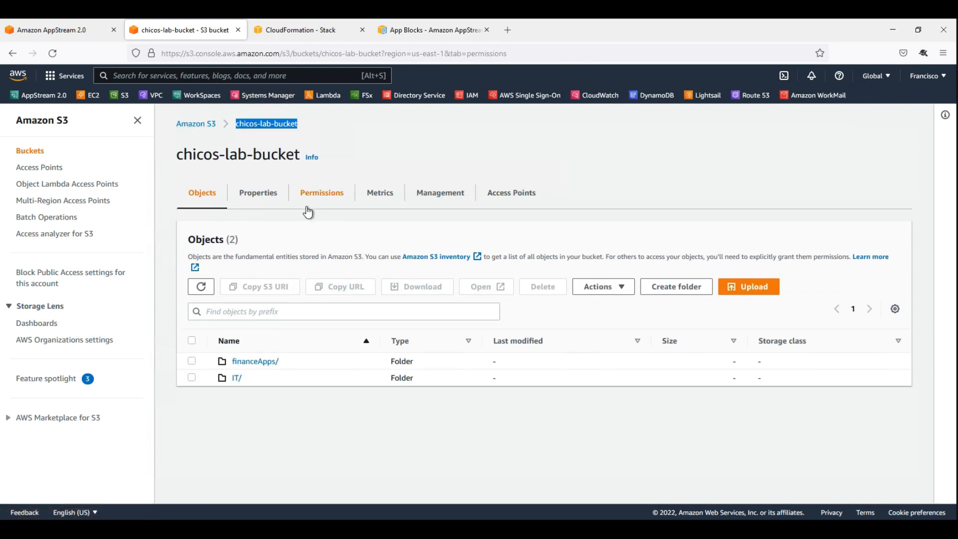
scroll(557, 330, "down", 6)
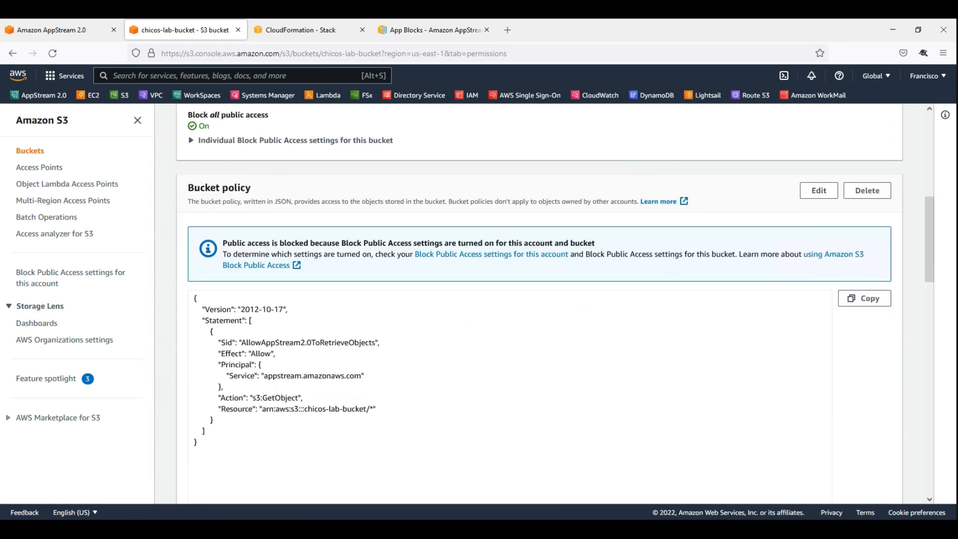
scroll(539, 305, "down", 3)
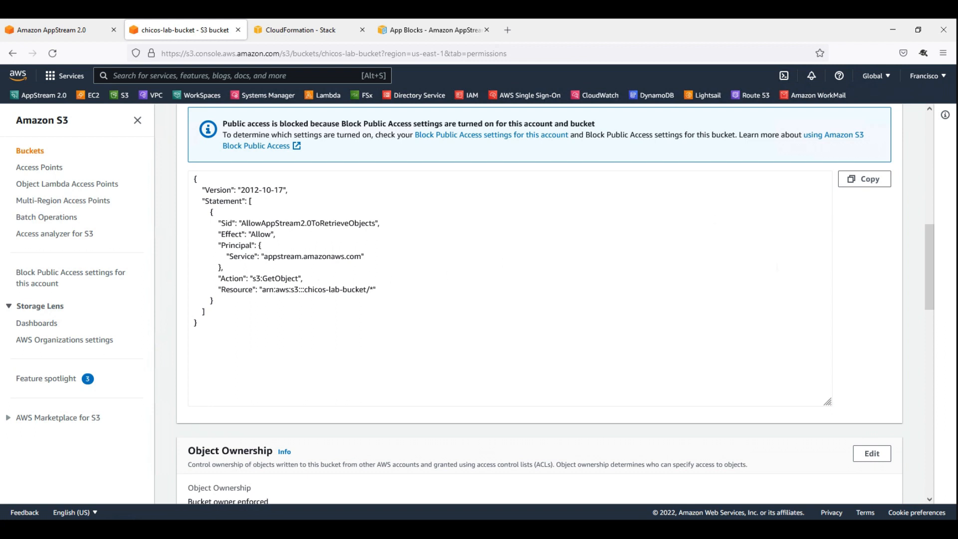
scroll(777, 267, "up", 3)
left_click(867, 190)
left_click(413, 333)
type("delete")
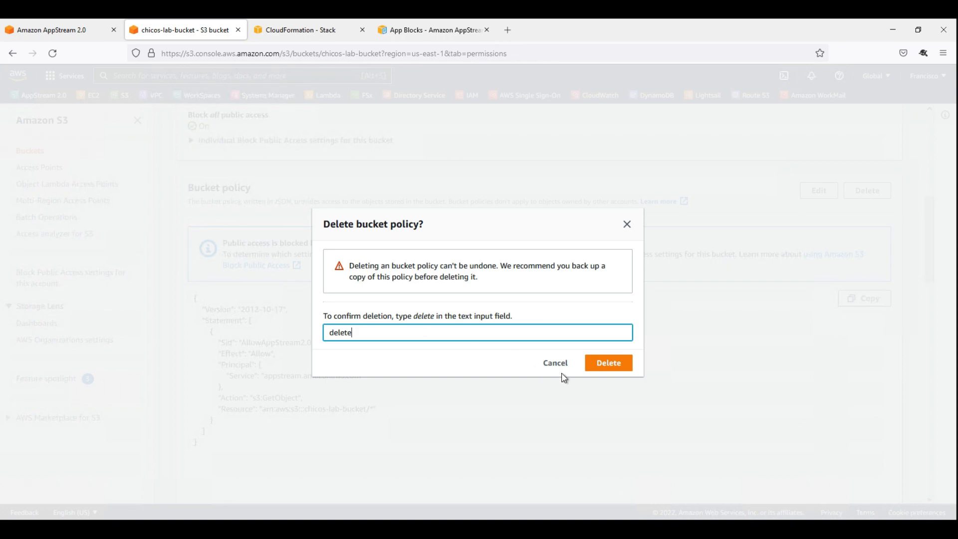
left_click(605, 364)
Replace the default bucket policy text with the copied AllowAppStream2.0ToRetrieveObjects JSON and save the policy.
left_click(834, 233)
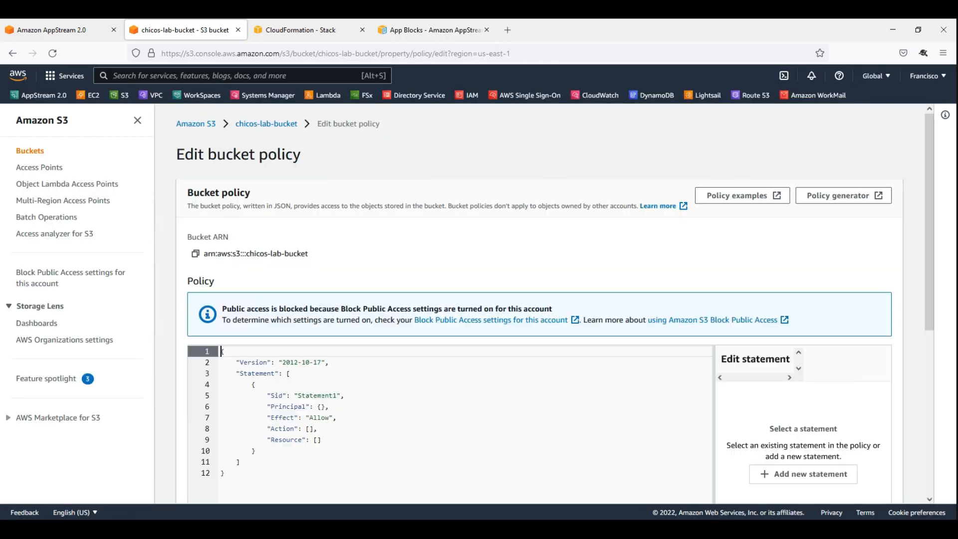
left_click(427, 424)
key("ctrl+a")
key("ctrl+v")
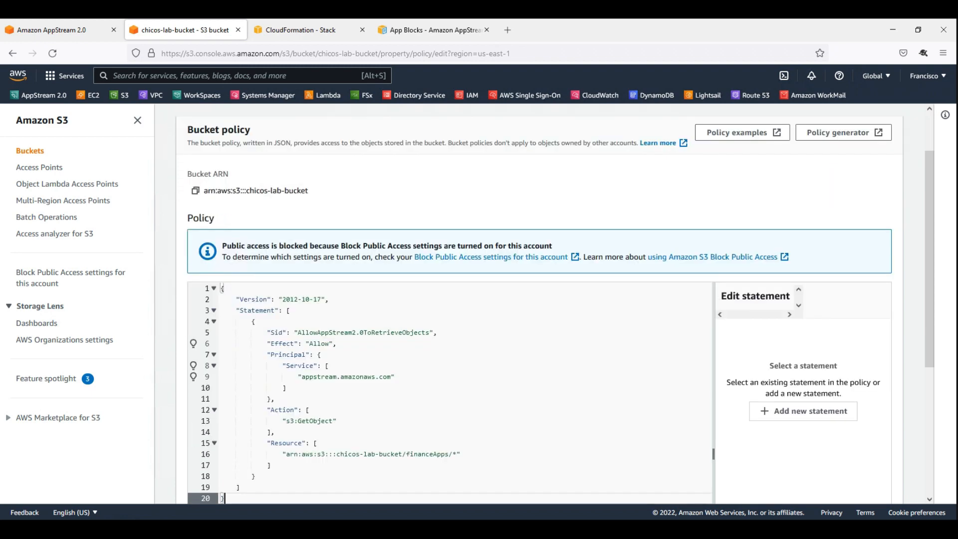
scroll(828, 259, "down", 4)
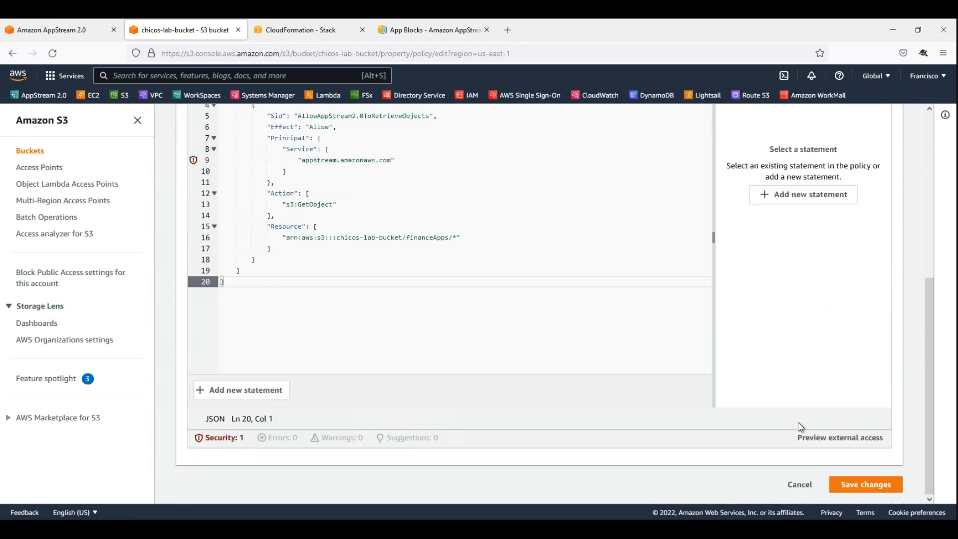
left_click(867, 486)
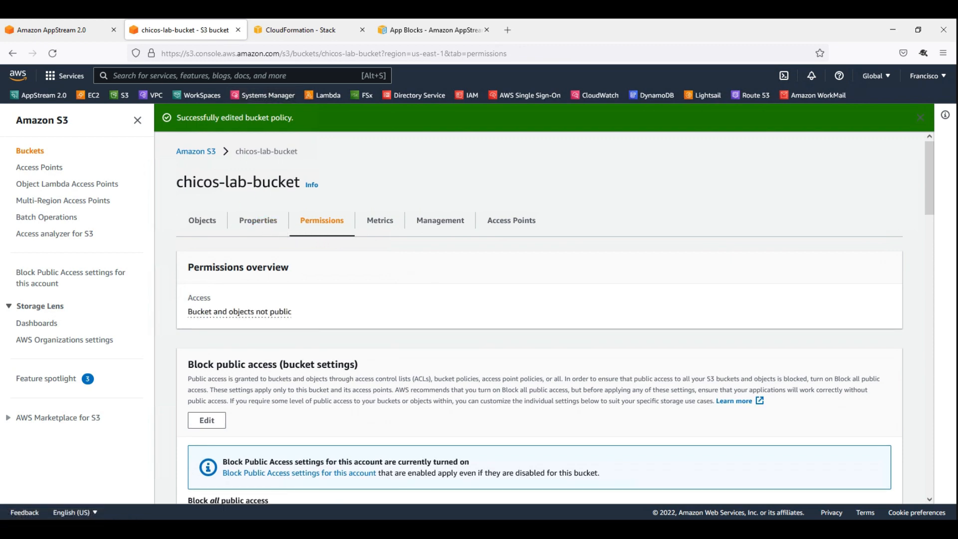
Examine the wizard's instructions on creating and formatting a VHD file and installing a self-contained application on it.
key("alt+Tab")
scroll(348, 333, "down", 4)
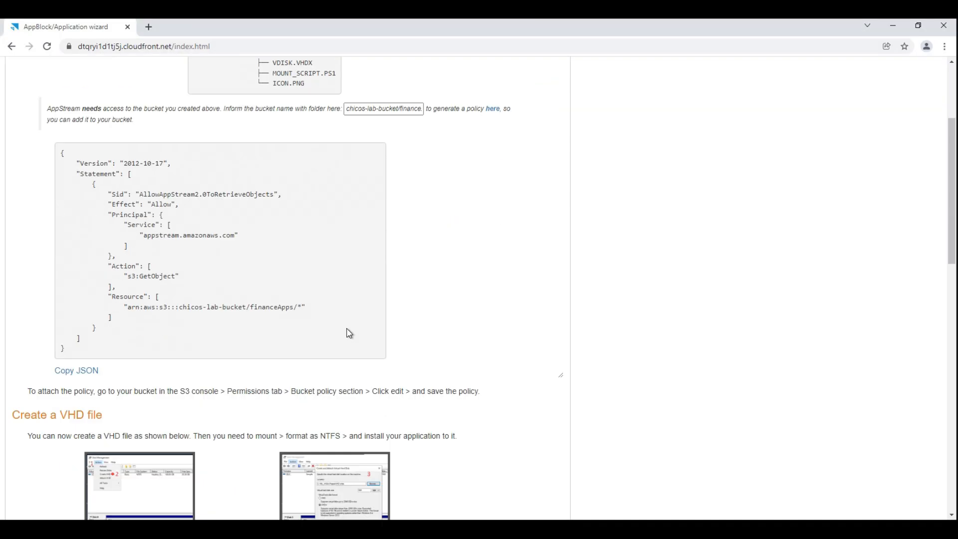
scroll(348, 333, "down", 3)
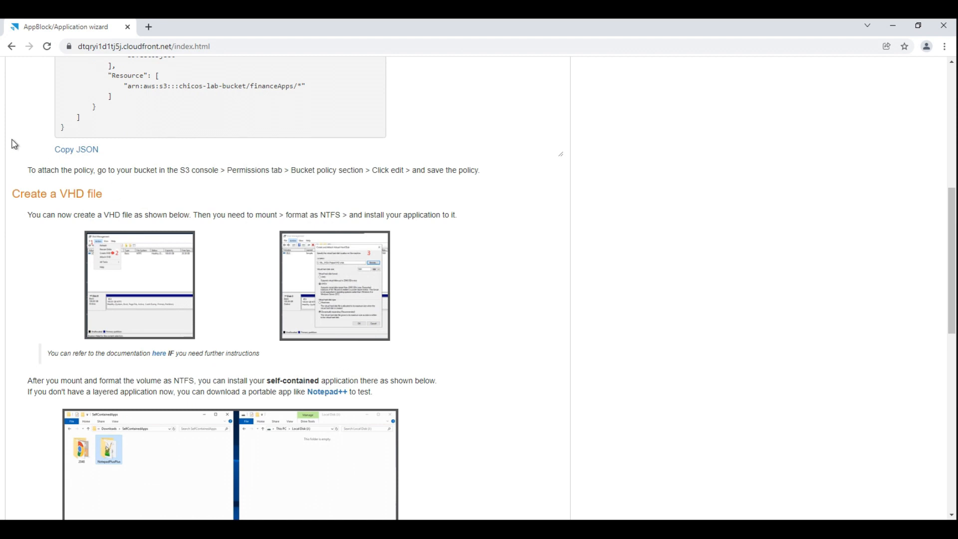
scroll(35, 259, "down", 1)
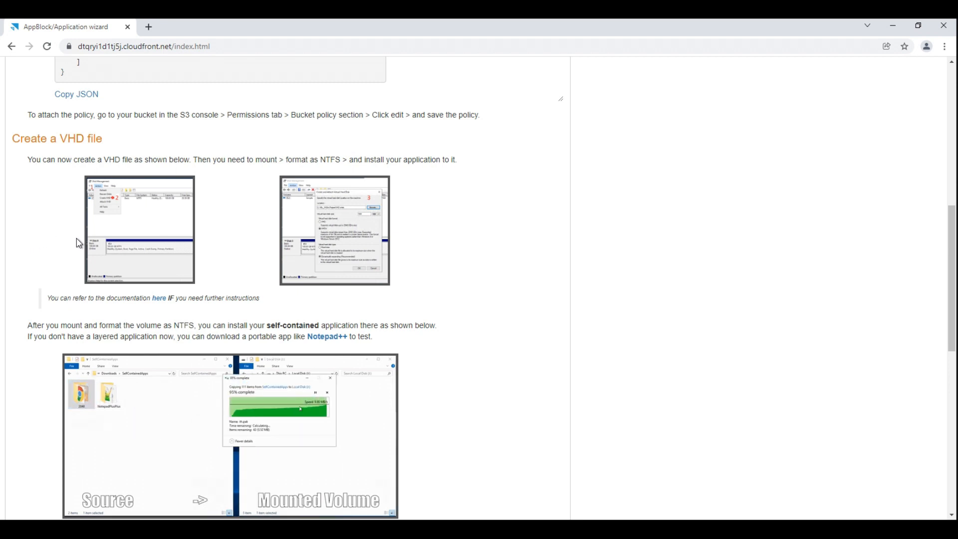
mouse_move(100, 238)
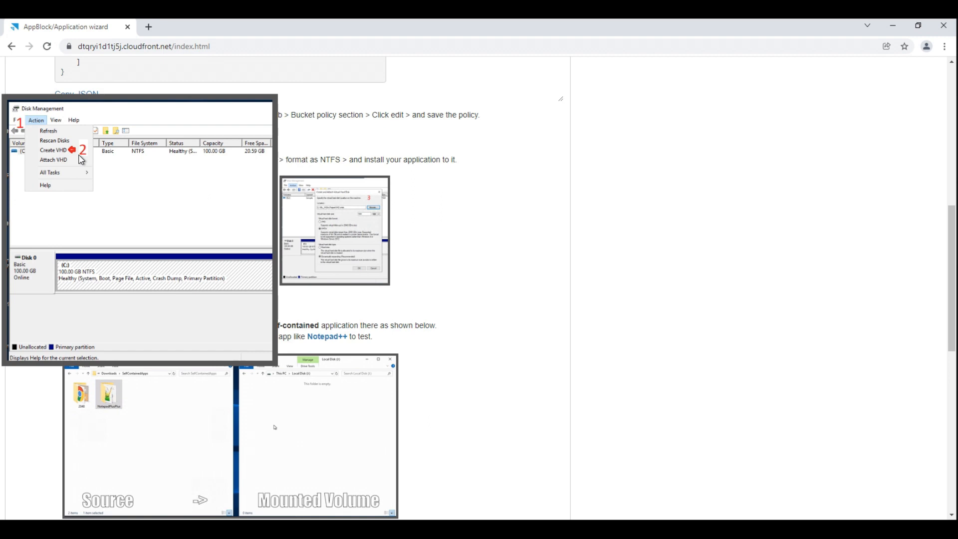
mouse_move(328, 188)
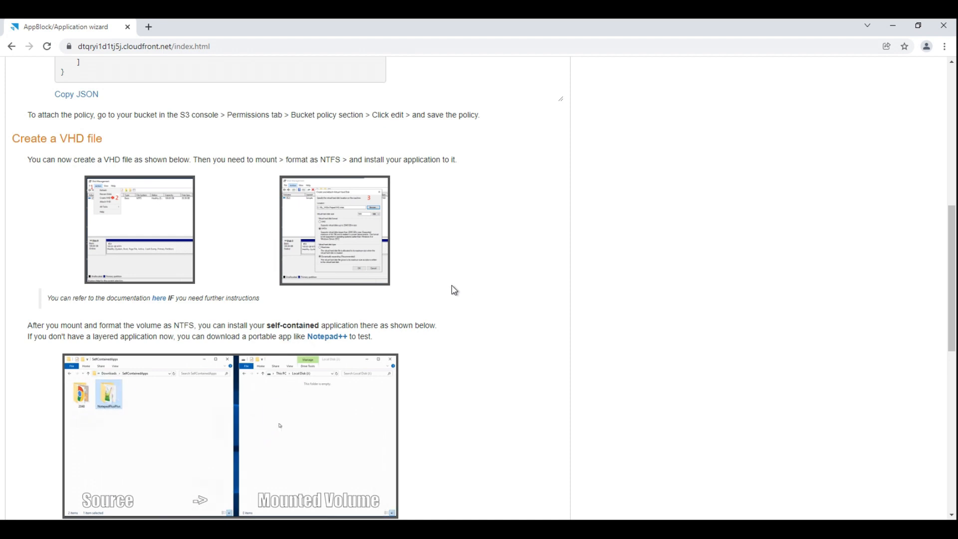
scroll(449, 301, "down", 2)
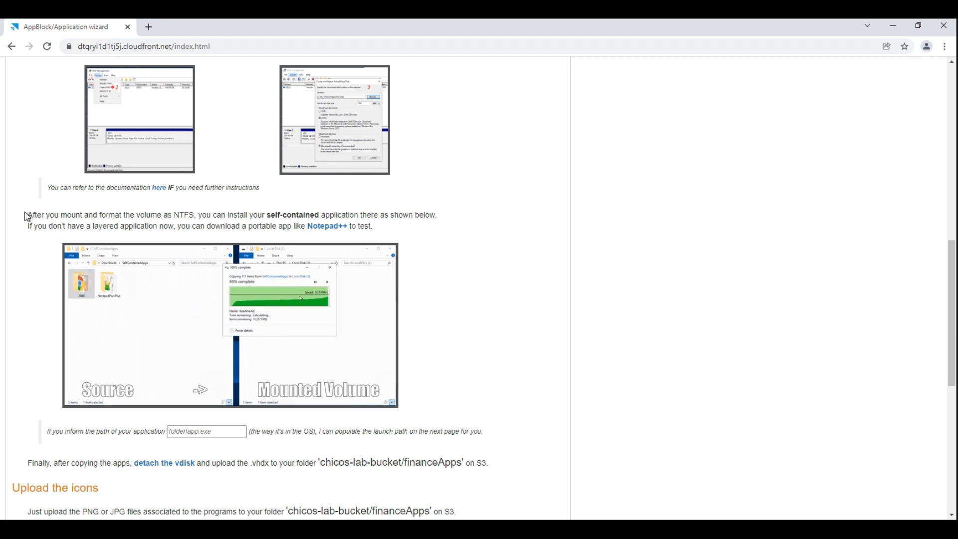
left_click_drag(27, 215, 319, 215)
left_click(257, 215)
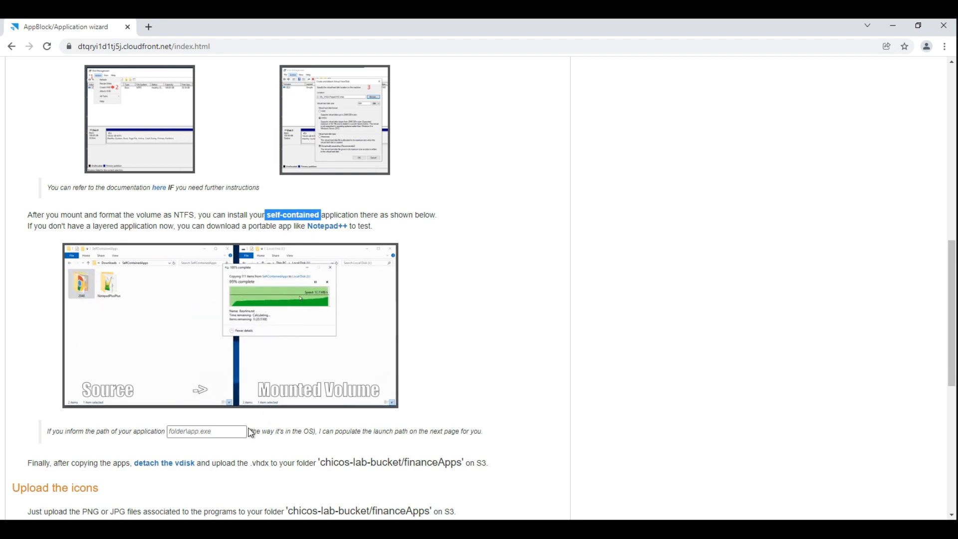
Mount APPv3.vhdx from the VDISKS folder in File Explorer.
left_click(95, 528)
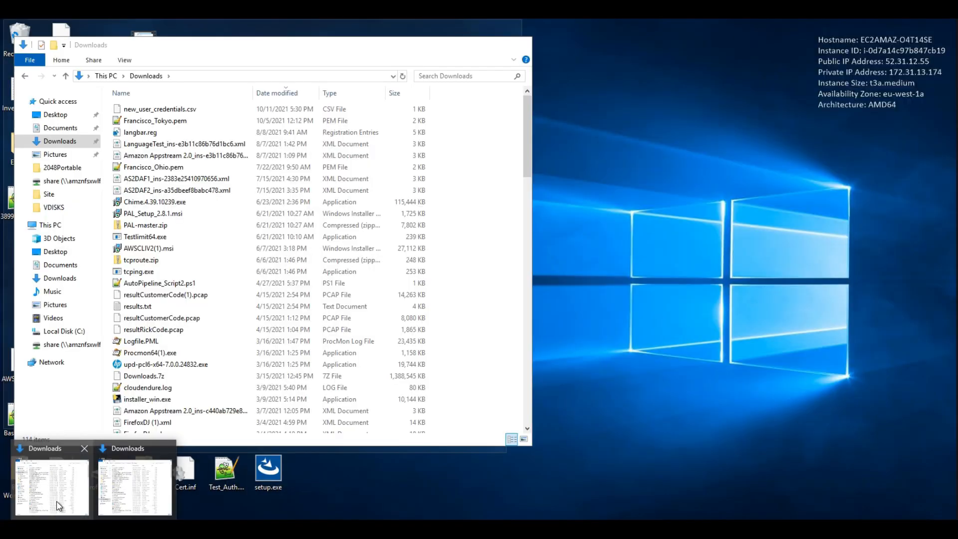
left_click(58, 507)
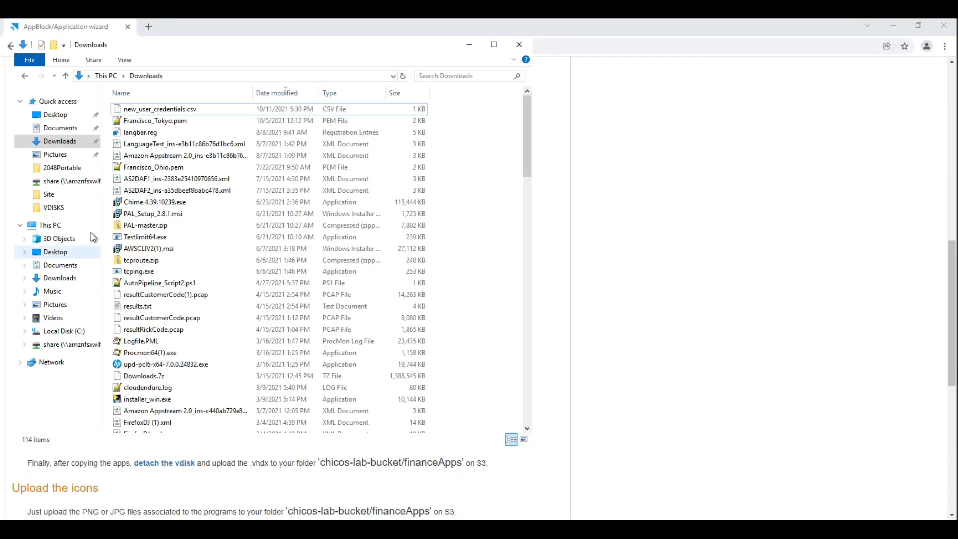
left_click(52, 208)
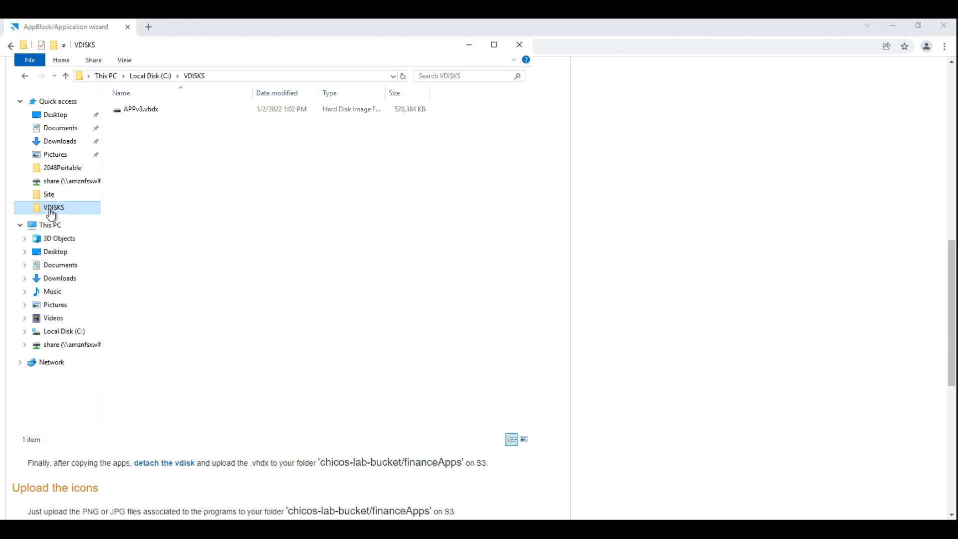
double_click(150, 111)
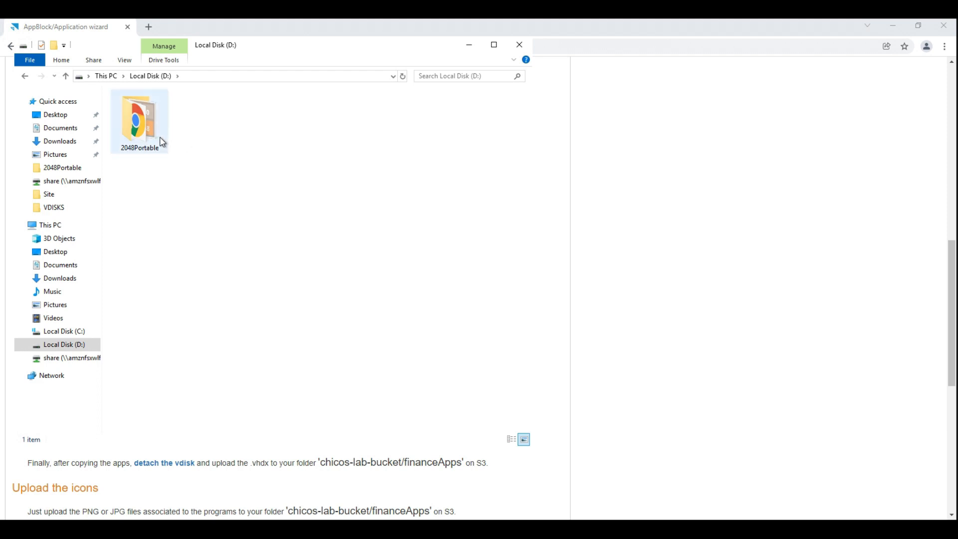
Test 2048Portable.exe from the 2048Portable folder on the mounted disk by playing the original 2048 briefly, then close it.
double_click(146, 133)
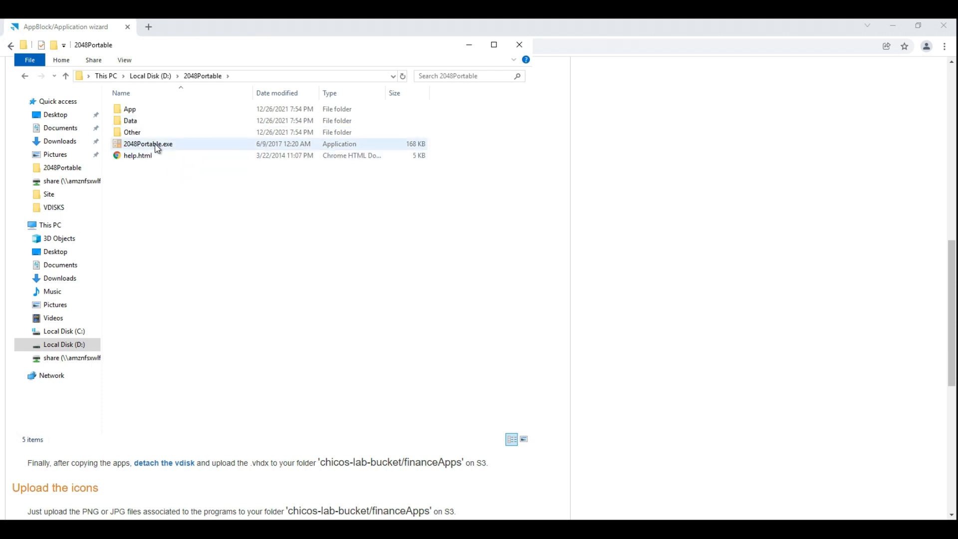
double_click(152, 145)
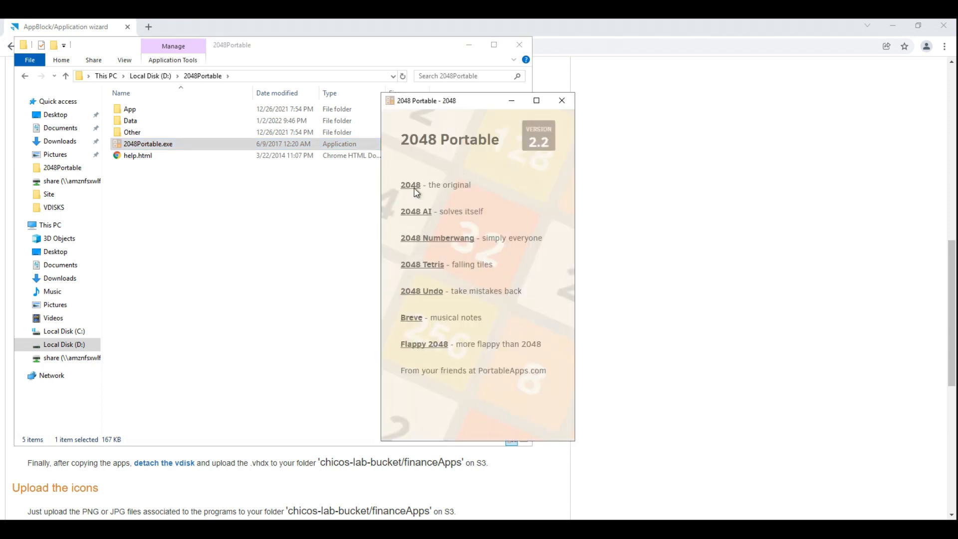
left_click(411, 186)
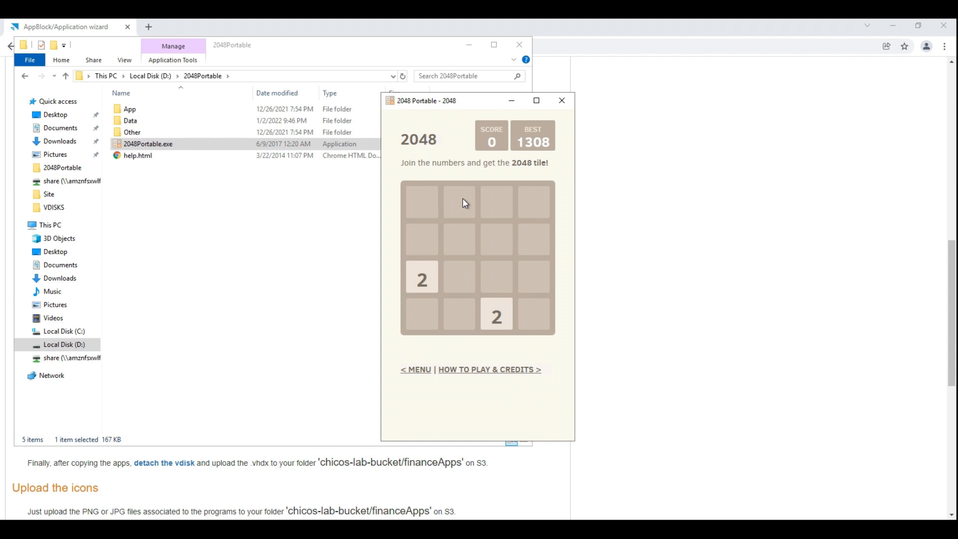
key("Left")
key("Down")
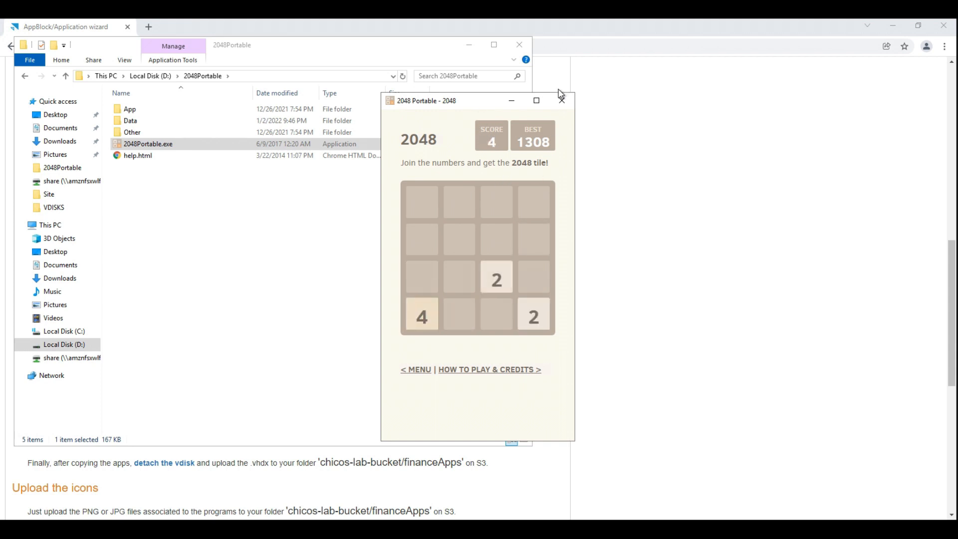
left_click(565, 102)
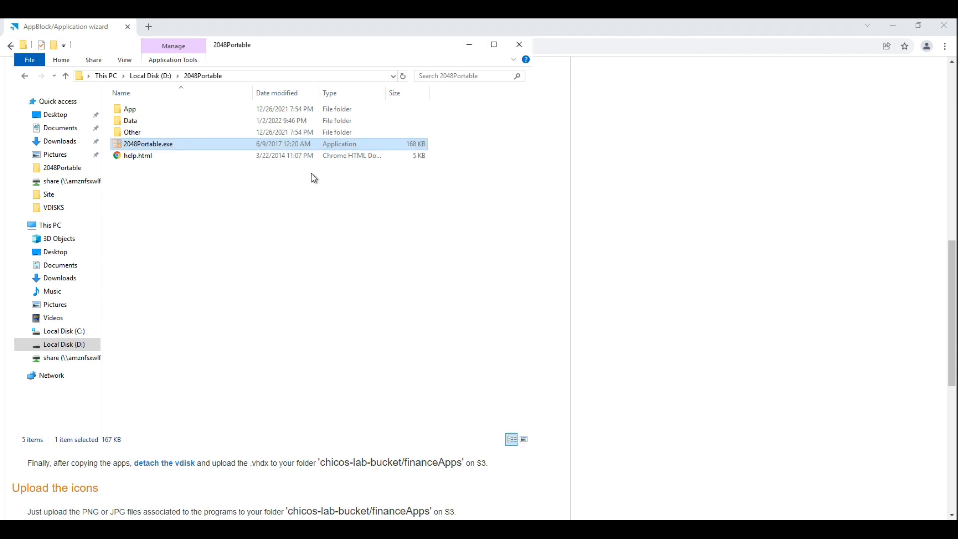
Eject the mounted Local Disk (D:) volume that holds the 2048Portable folder.
right_click(64, 348)
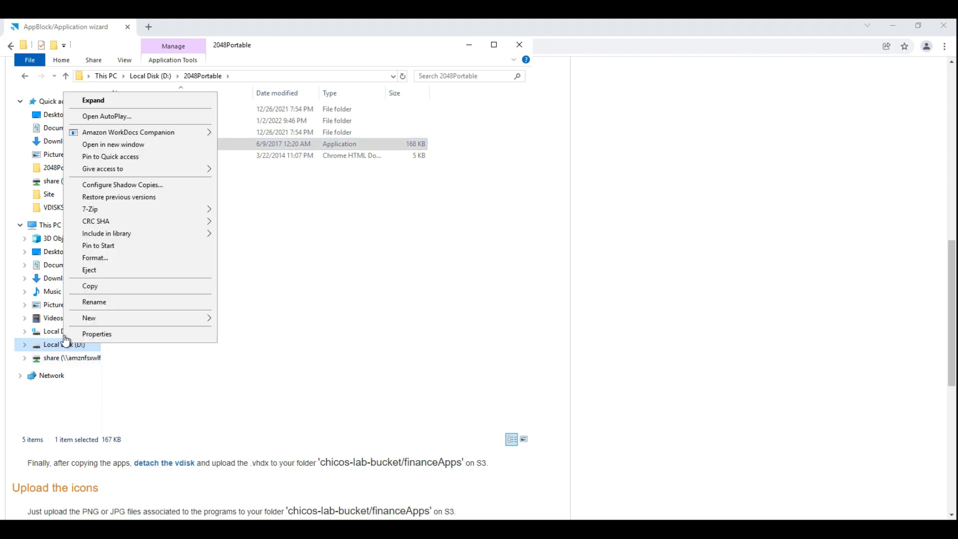
left_click(109, 272)
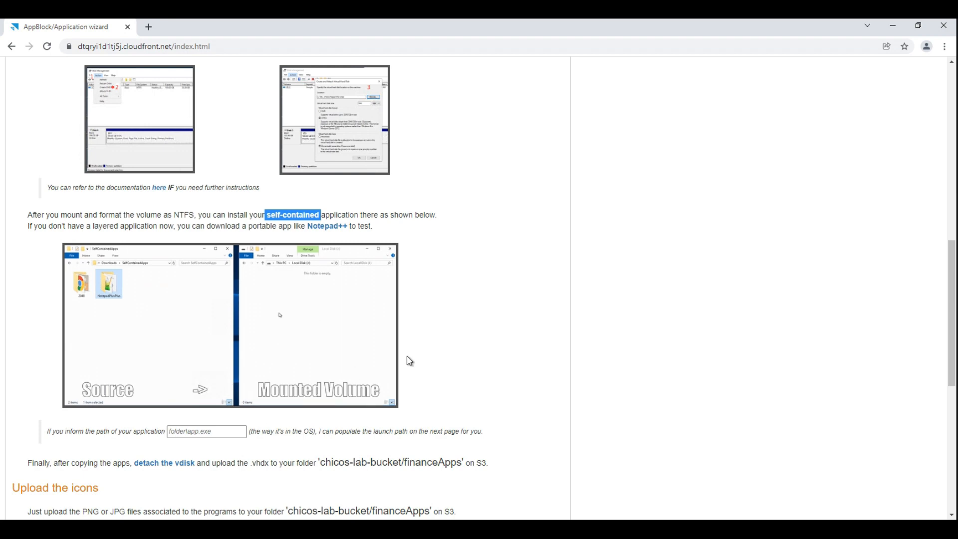
Remount the virtual disk from the VDISKS folder and copy the path of its 2048Portable folder for the wizard.
scroll(438, 342, "down", 3)
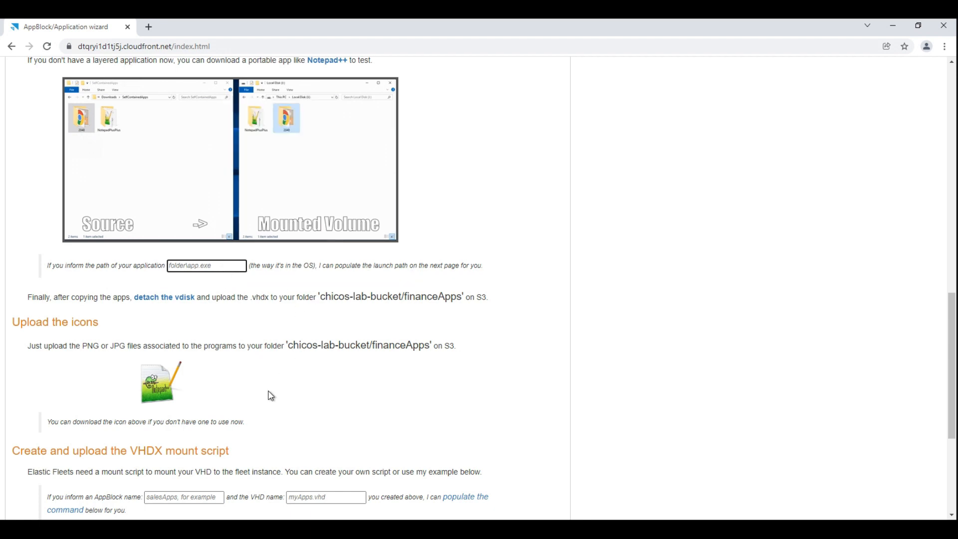
key("alt+Tab")
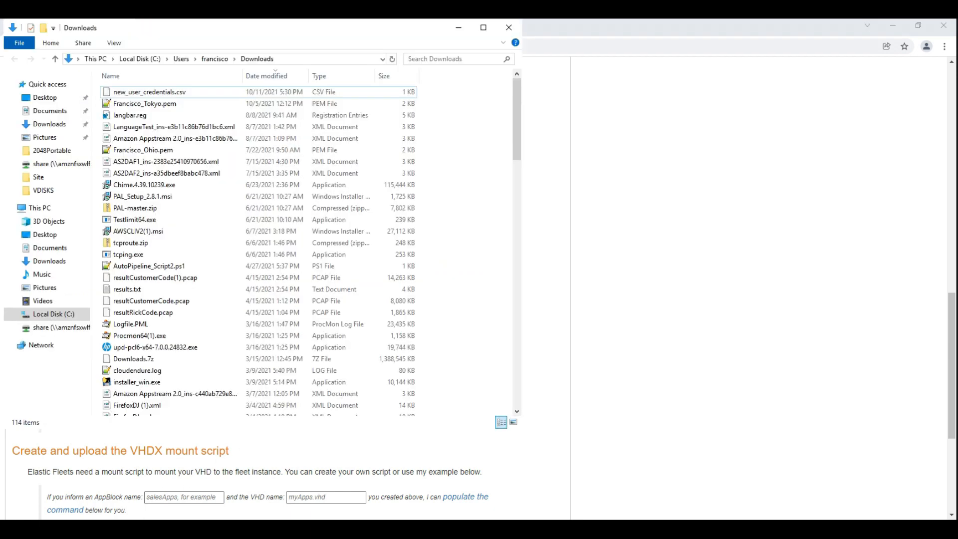
left_click(44, 190)
double_click(132, 95)
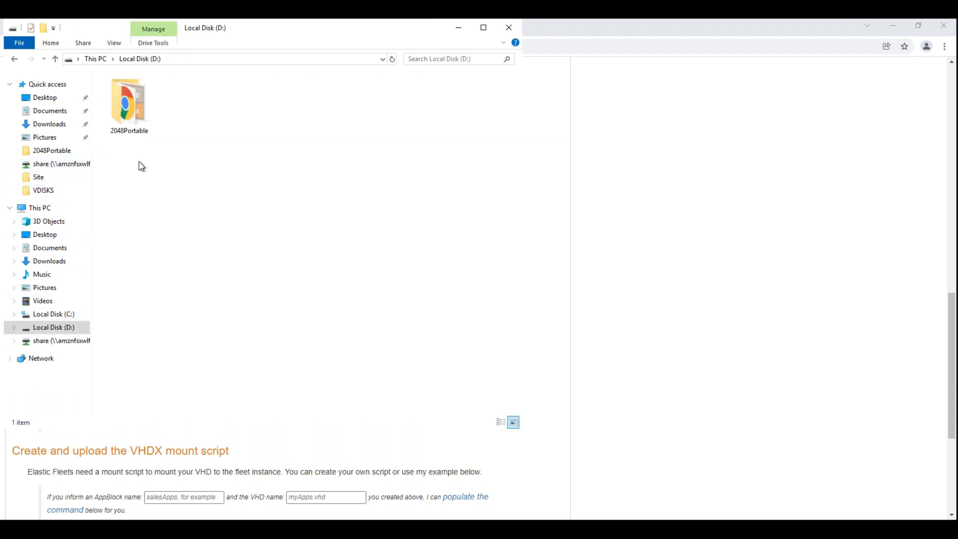
left_click(138, 98)
double_click(138, 97)
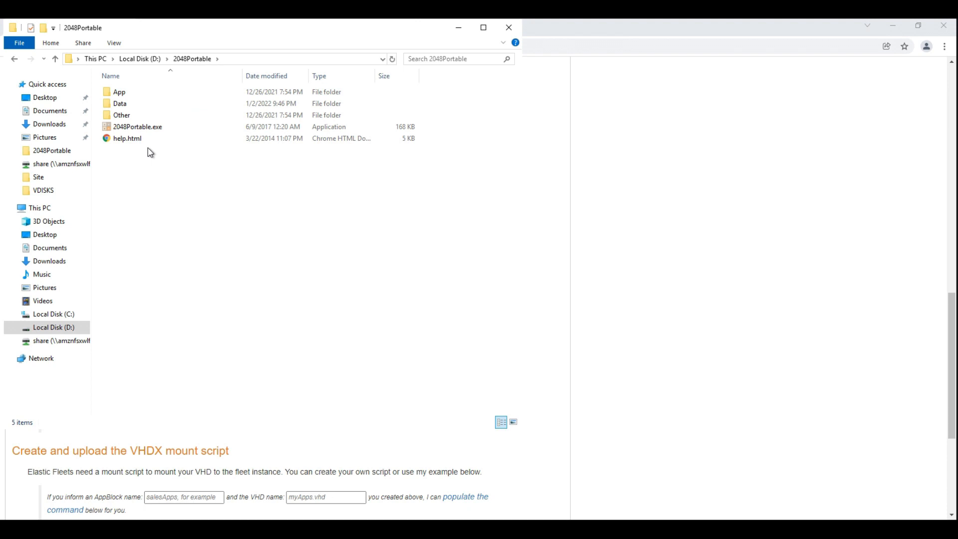
left_click(241, 56)
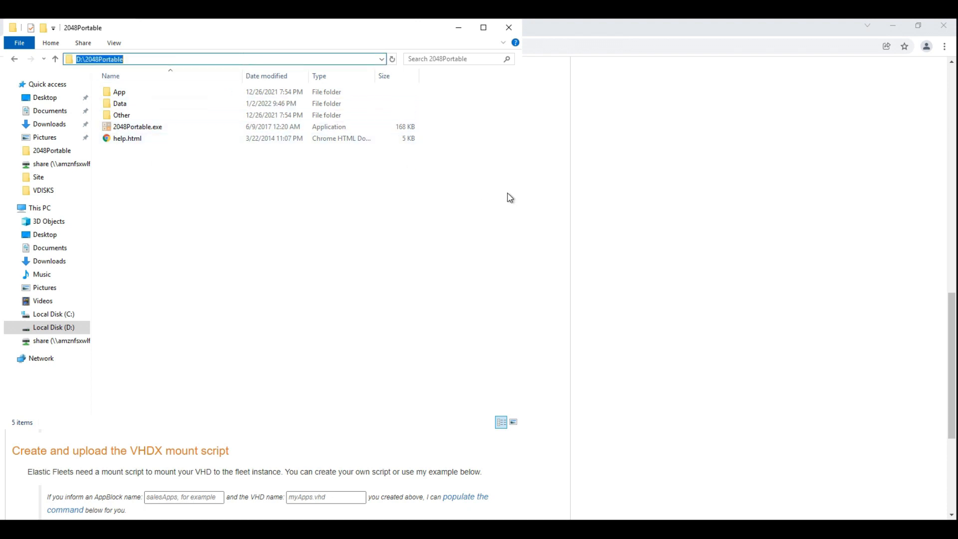
left_click(680, 278)
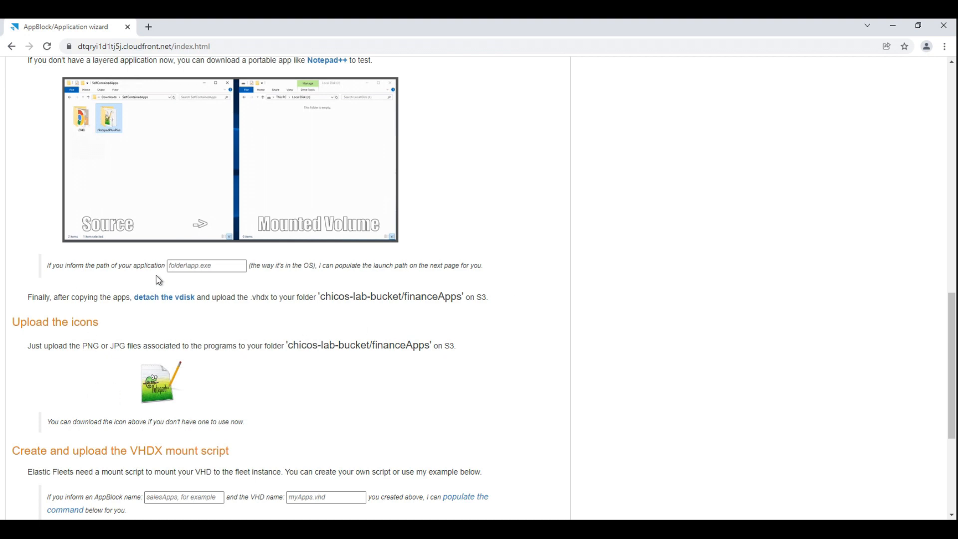
Fill in the wizard's application path as D:\2048Portable\2048Portable.exe.
left_click(195, 266)
type("\\")
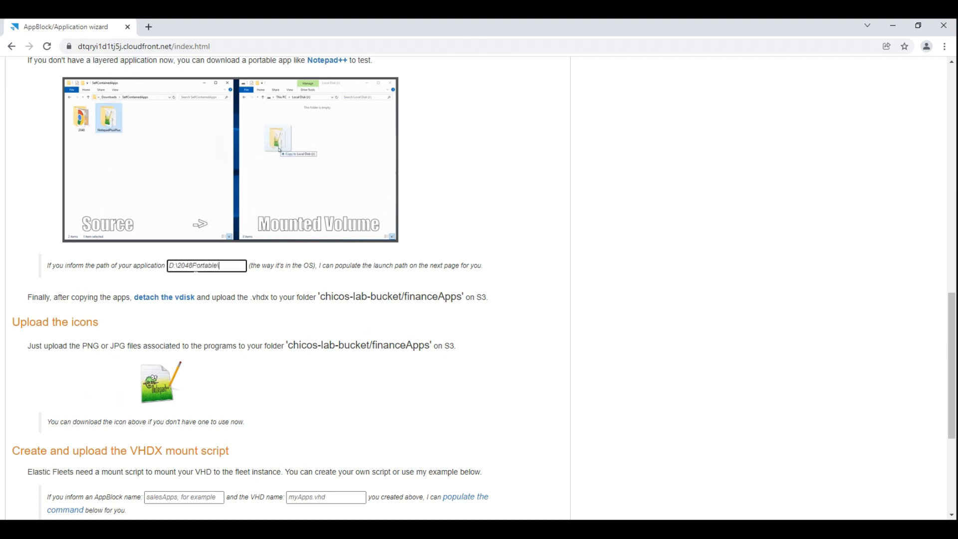
type("2048")
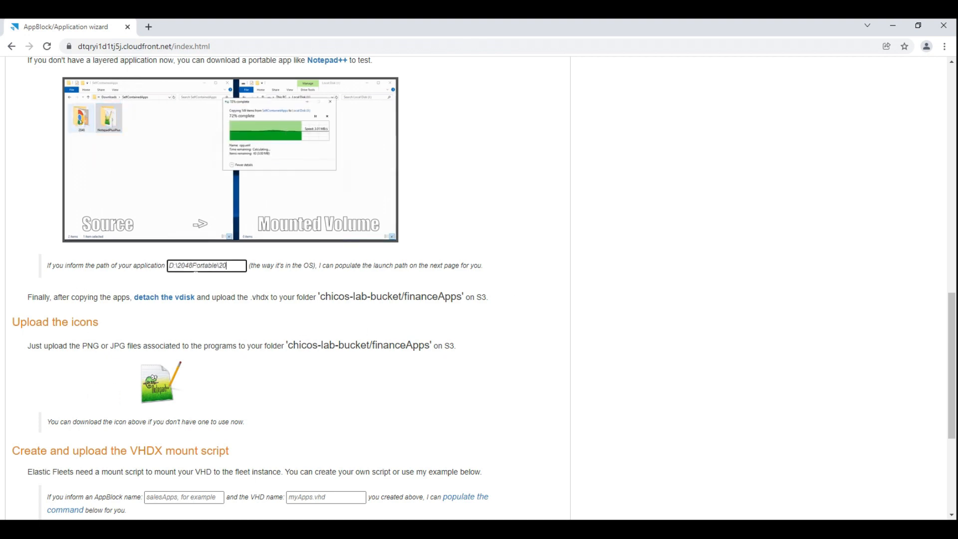
type("Portable.exe")
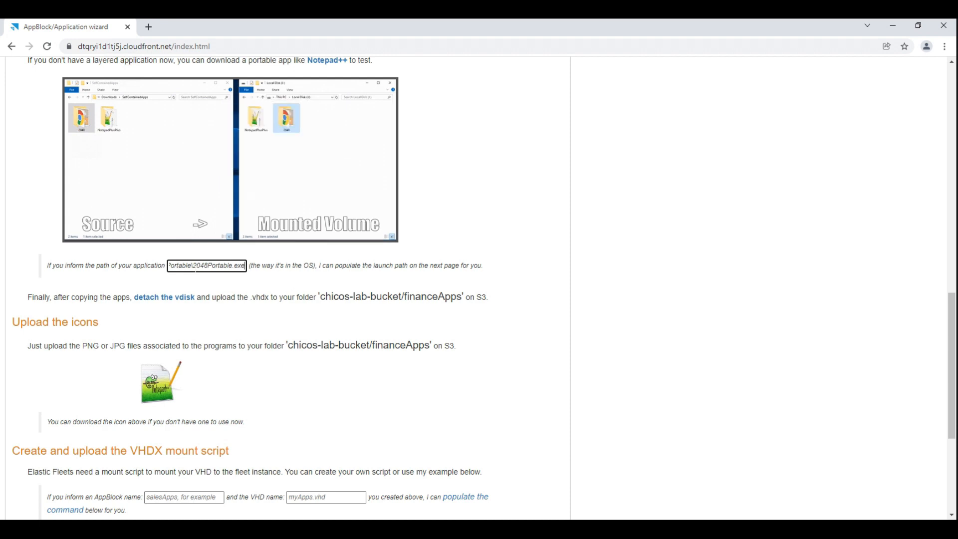
Remove the D:\ drive prefix from the application path, leaving 2048Portable\2048Portable.exe.
key("Home")
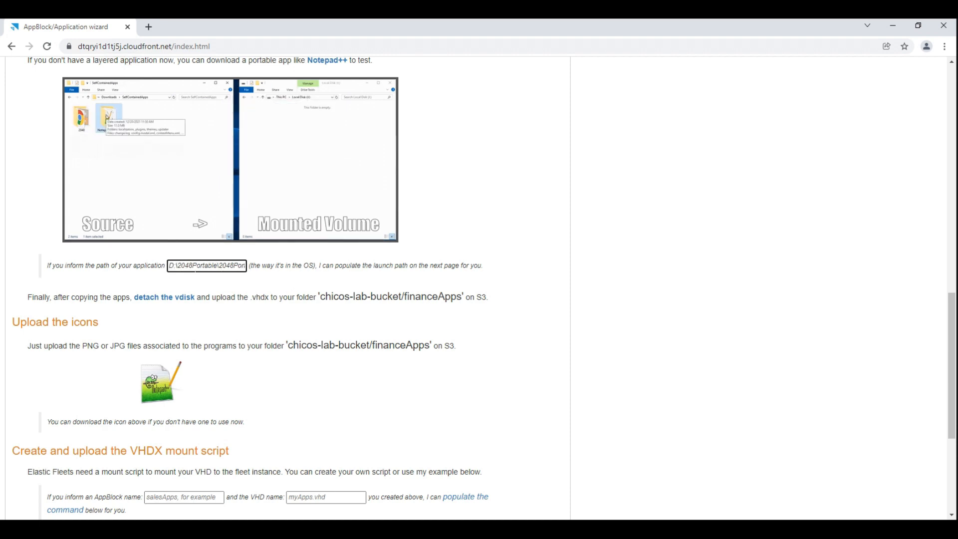
key("shift+Right")
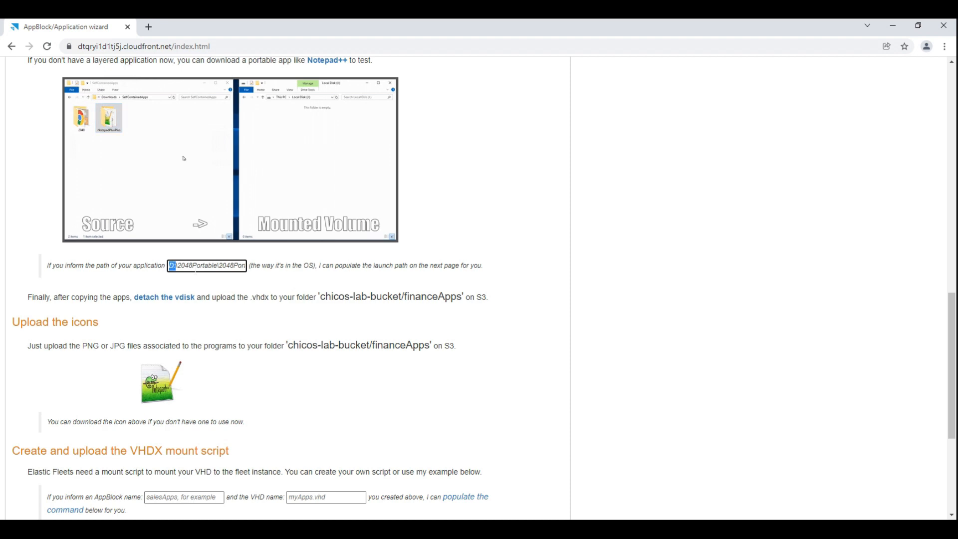
key("shift+Right")
key("shift+Right")
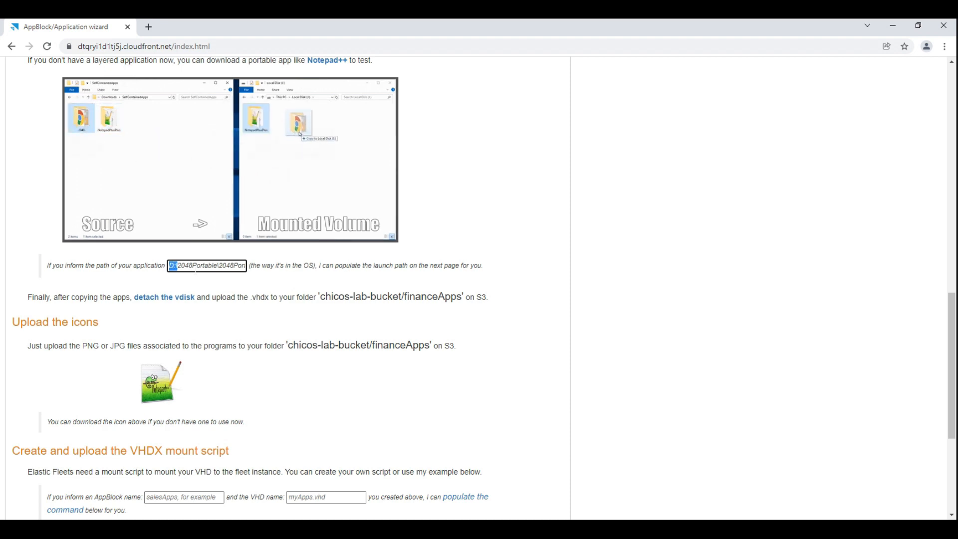
left_click(201, 287)
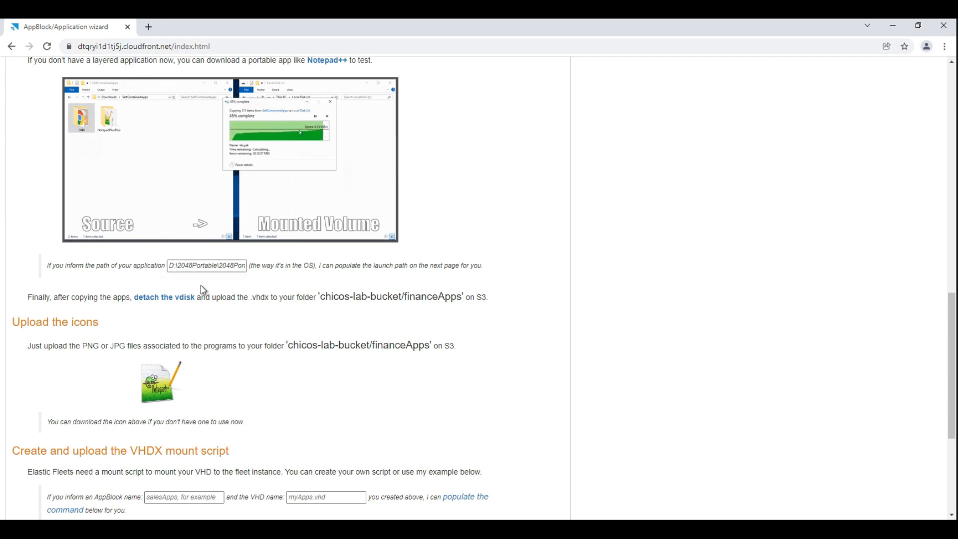
left_click(173, 266)
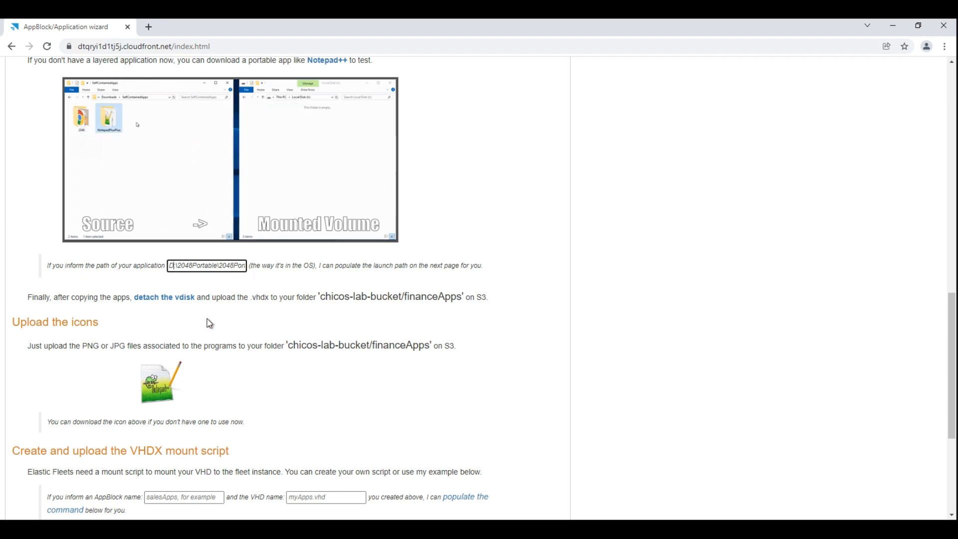
mouse_move(171, 266)
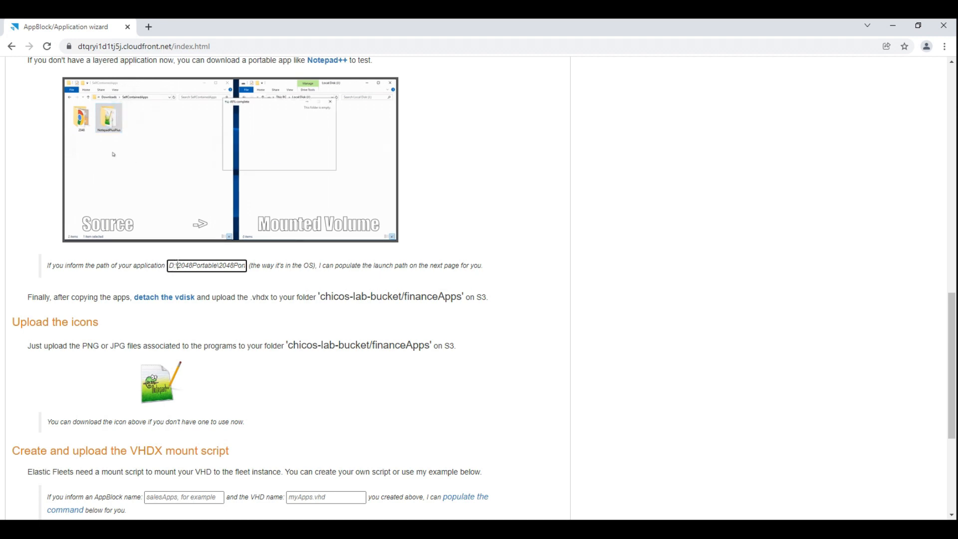
left_click_drag(177, 265, 168, 265)
key("BackSpace")
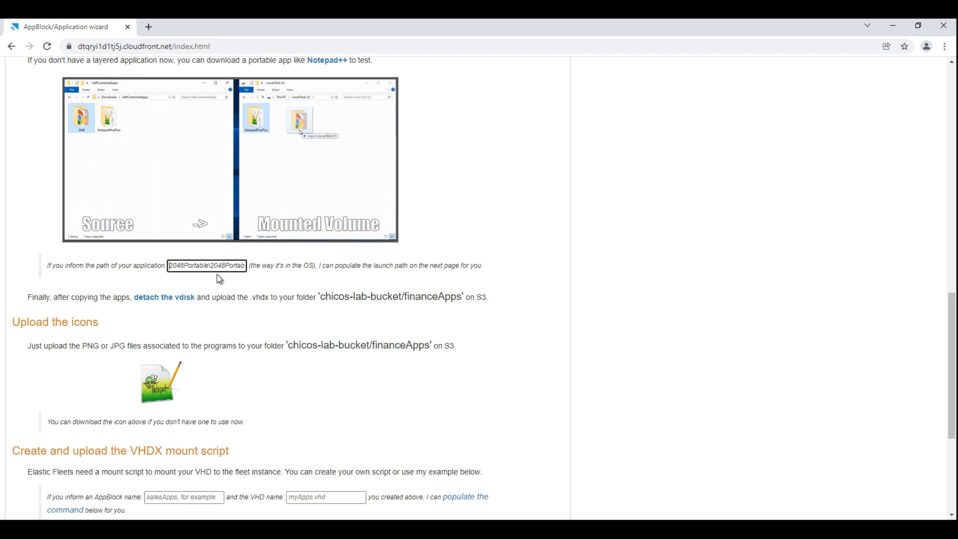
Review the wizard's instructions on preparing the VHD and uploading the .vhdx and icon files to S3.
scroll(287, 302, "down", 2)
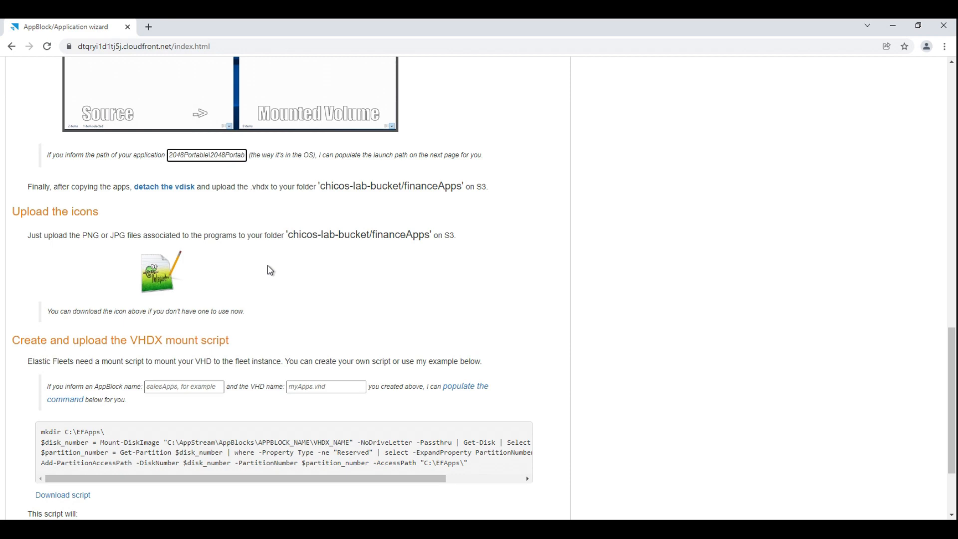
scroll(321, 306, "up", 6)
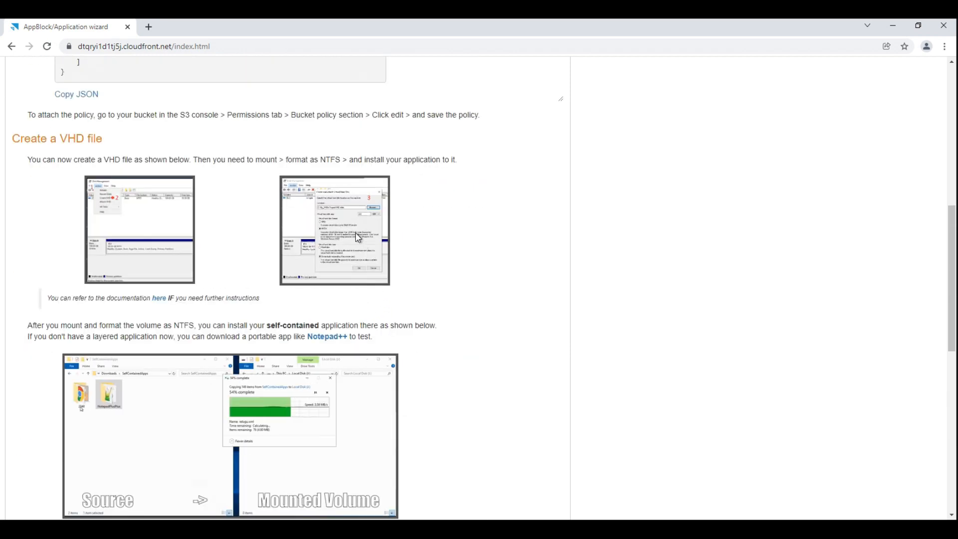
mouse_move(356, 236)
scroll(609, 256, "down", 4)
scroll(499, 274, "up", 5)
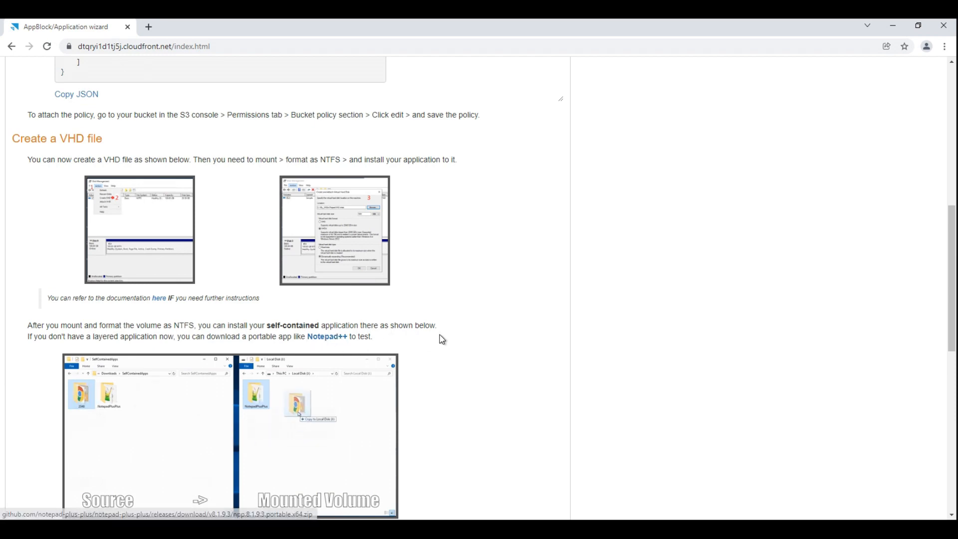
scroll(299, 379, "down", 4)
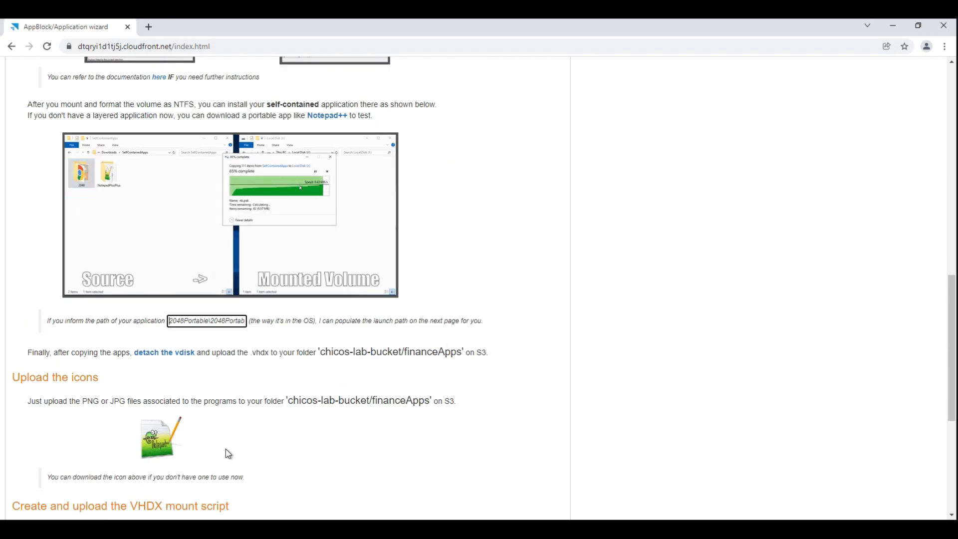
scroll(221, 457, "down", 3)
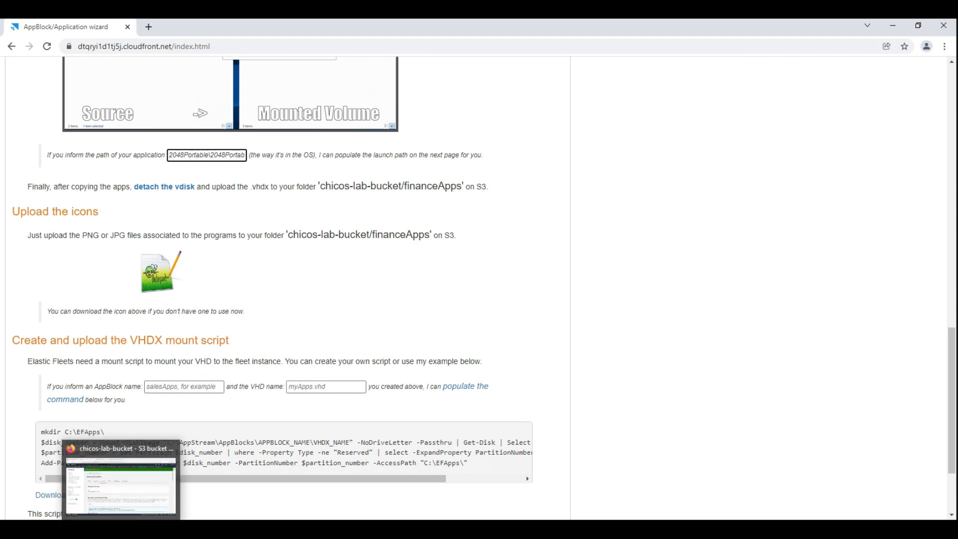
In the S3 console, start an upload to the financeApps folder of chicos-lab-bucket and add APPv3.vhdx from VDISKS.
left_click(172, 528)
left_click(202, 220)
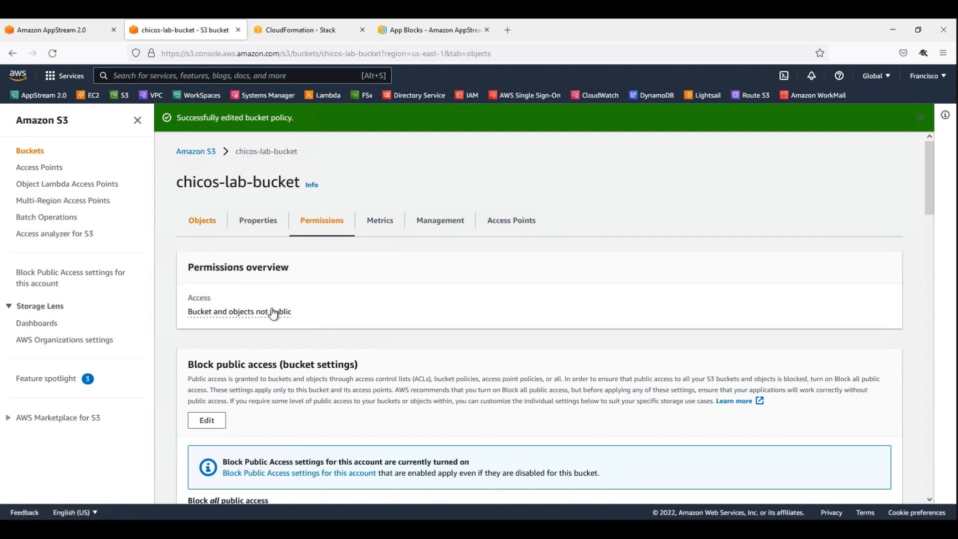
left_click(257, 363)
left_click(748, 269)
left_click(379, 259)
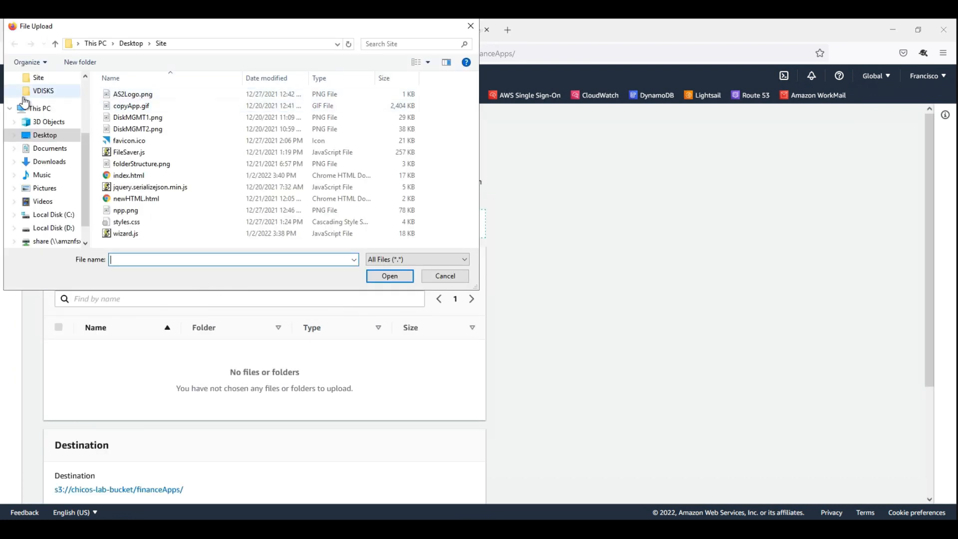
scroll(55, 135, "up", 2)
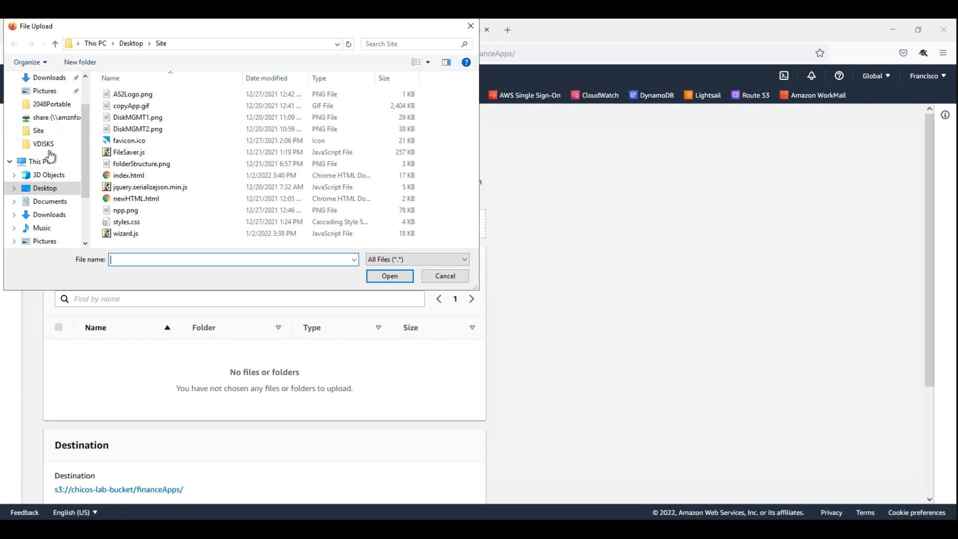
left_click(46, 144)
left_click(129, 101)
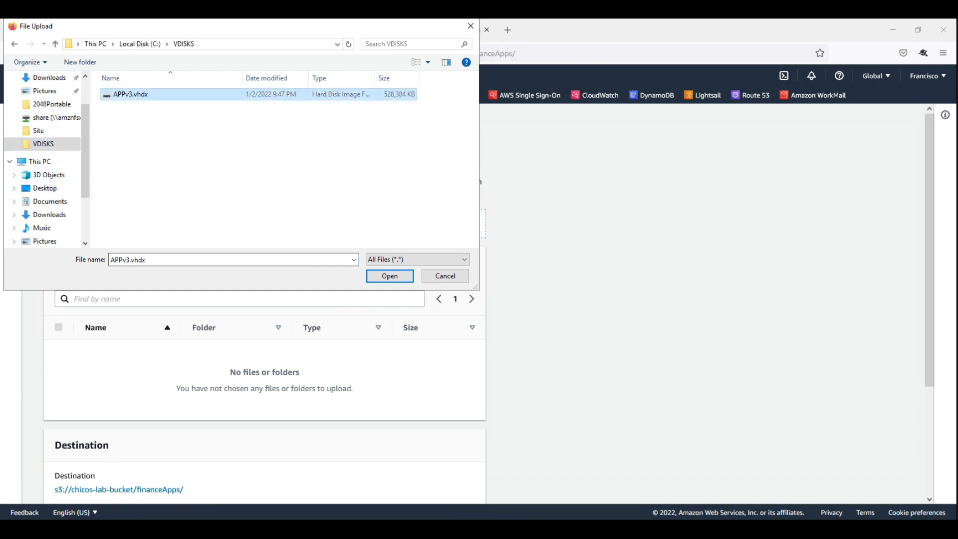
left_click(384, 278)
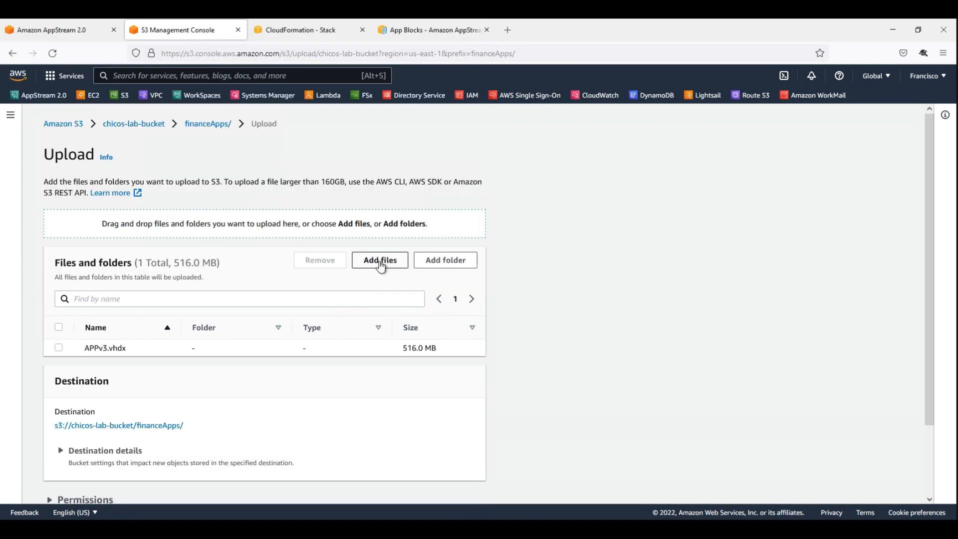
Add the 2048.png icon from the Pictures folder and upload both files to chicos-lab-bucket/financeApps.
left_click(380, 262)
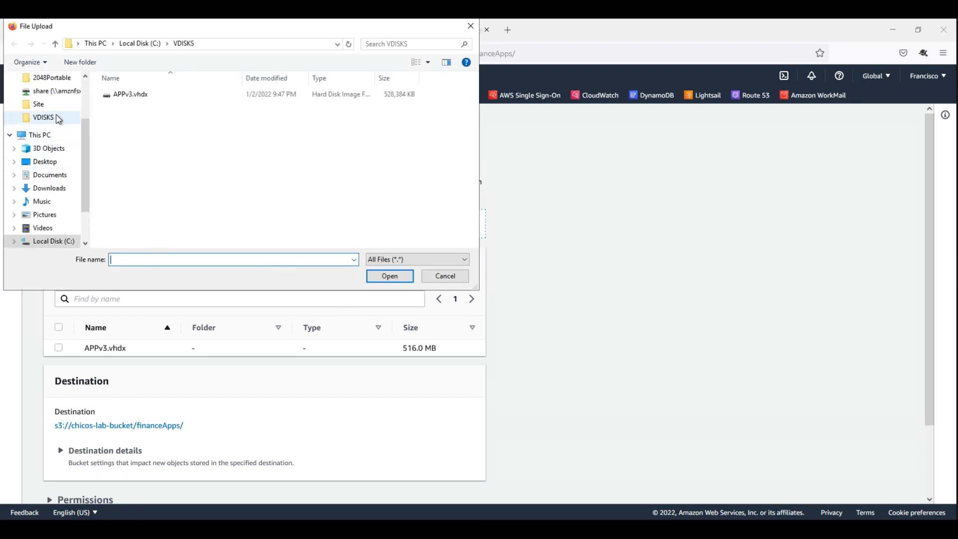
left_click(46, 215)
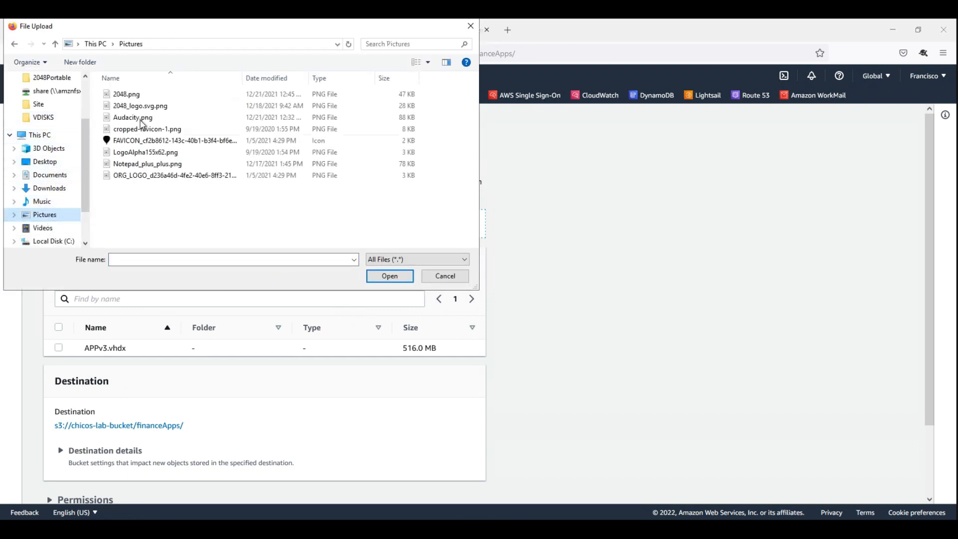
left_click(120, 94)
left_click(392, 277)
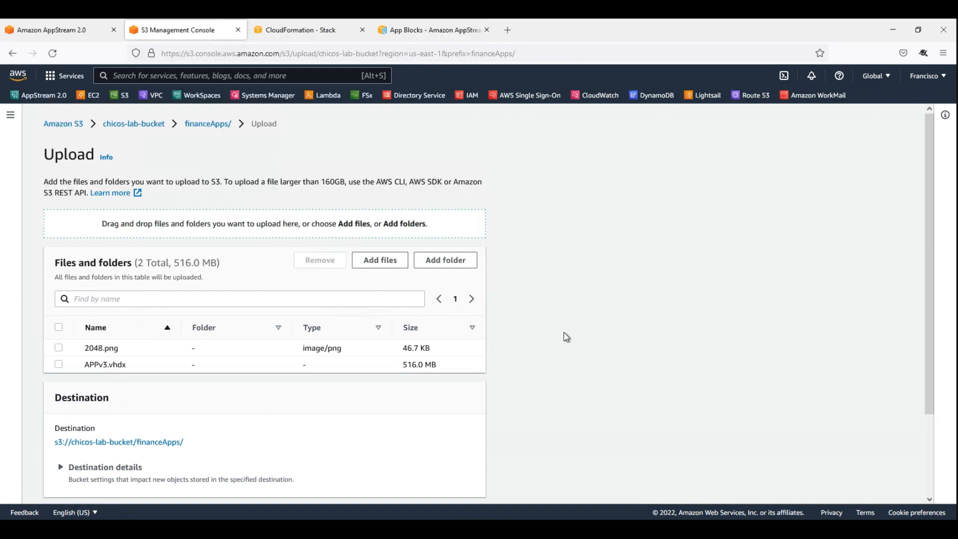
scroll(564, 333, "down", 3)
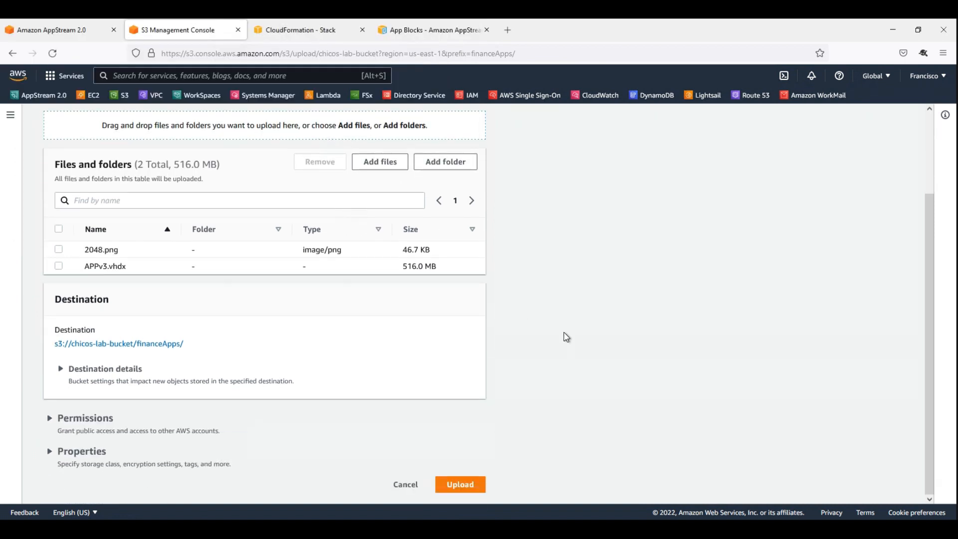
left_click(460, 485)
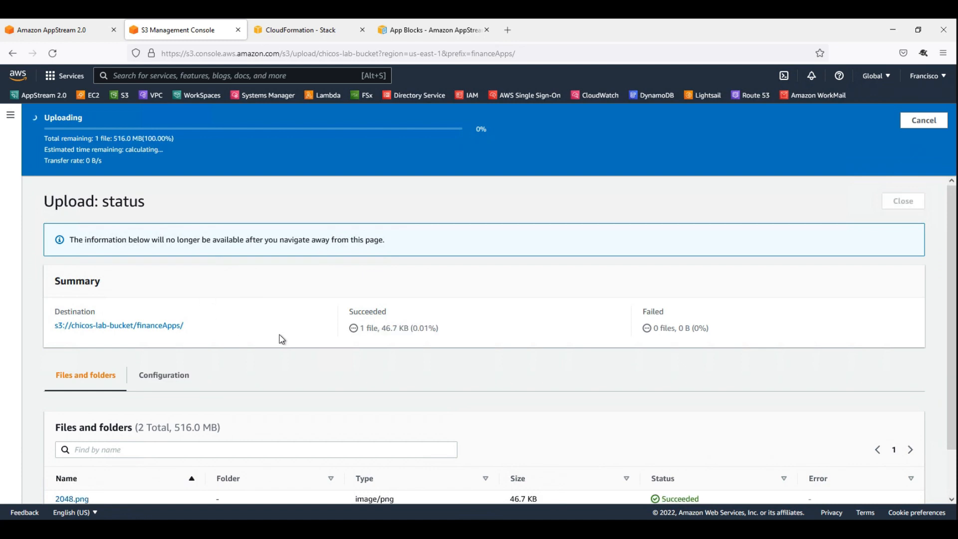
Switch to the AppBlock/Application wizard and open the AppBlock name for entry in the VHDX mount script section.
left_click(241, 529)
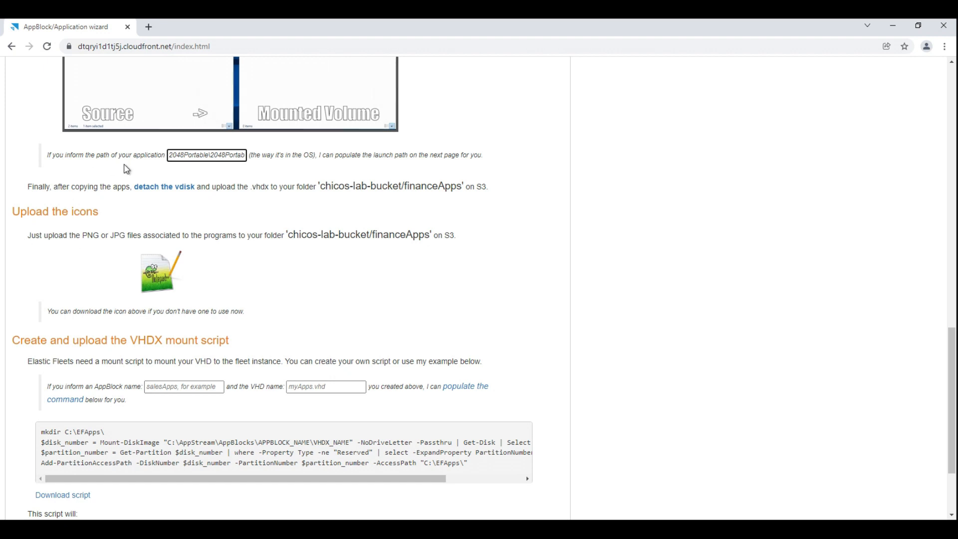
left_click(179, 387)
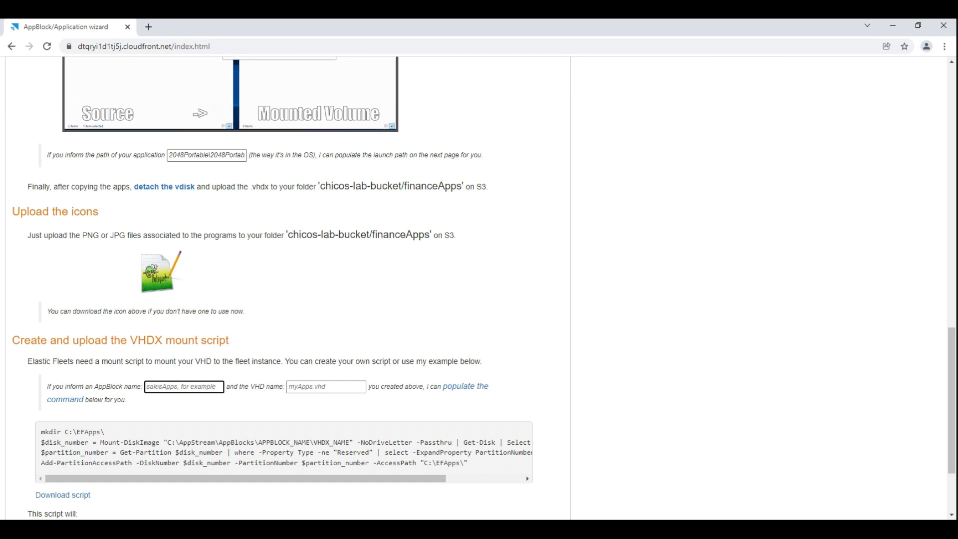
scroll(534, 389, "down", 3)
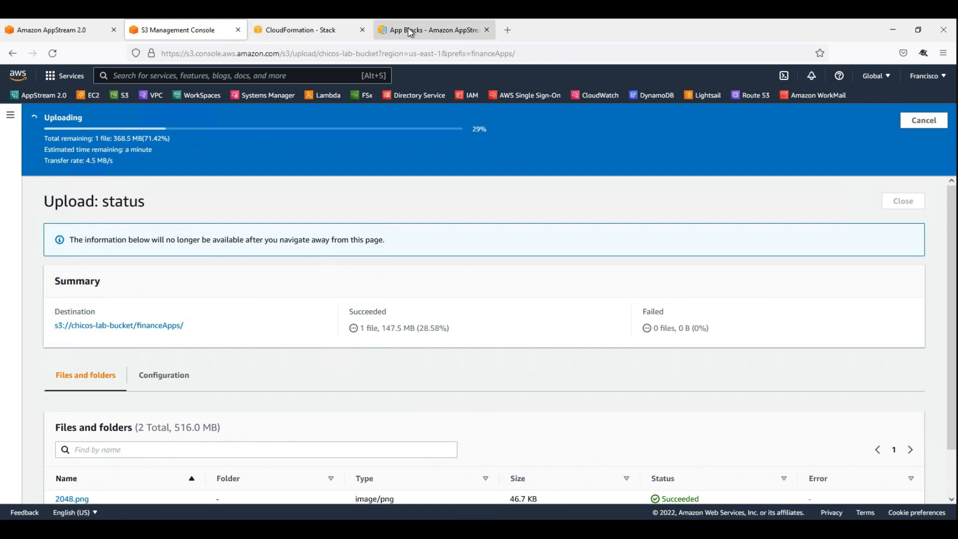
Review the App Blocks documentation on detaching the VHD, the example setup scripts and the setup script's file system location.
left_click(421, 30)
scroll(298, 287, "down", 2)
scroll(298, 287, "up", 15)
scroll(473, 319, "up", 20)
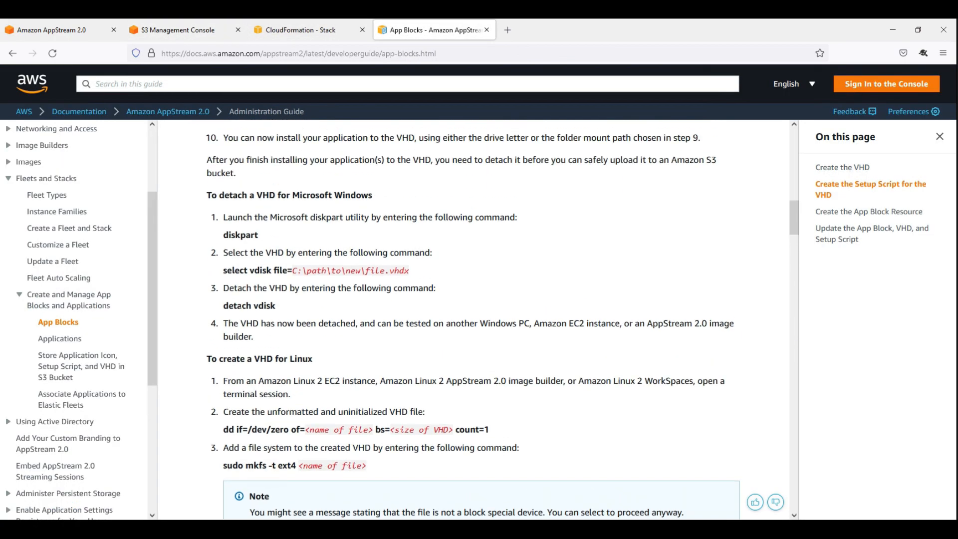
scroll(473, 320, "down", 20)
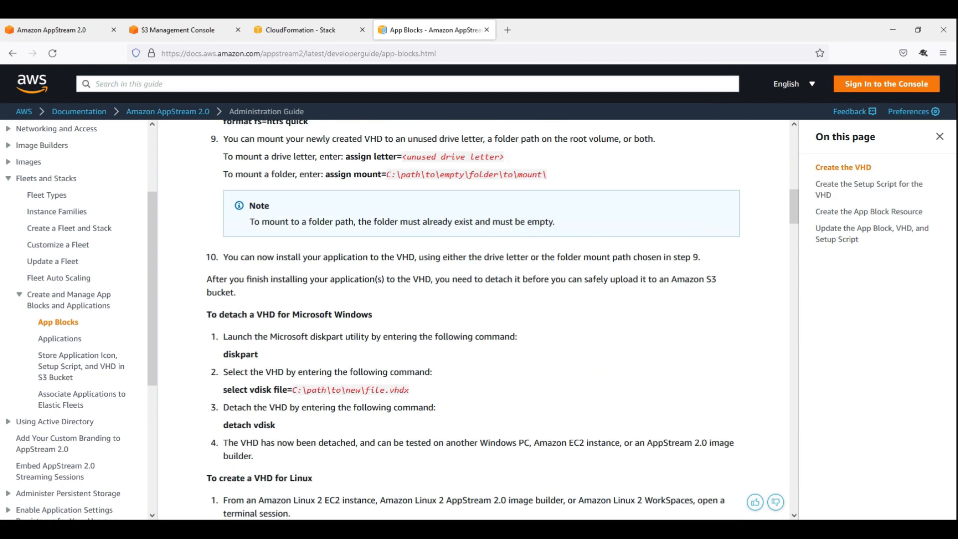
scroll(316, 325, "up", 12)
scroll(399, 224, "down", 6)
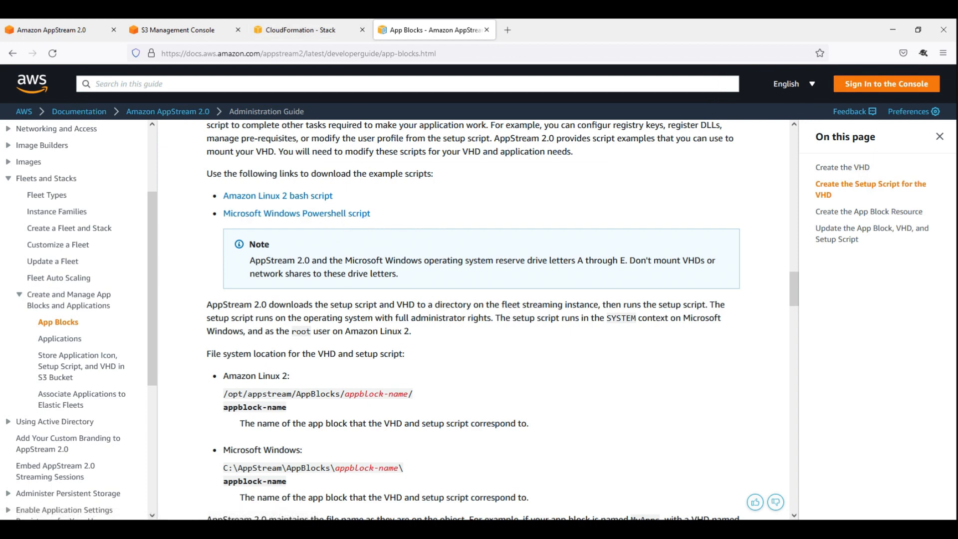
In the AppBlock wizard, enter financeApps as the AppBlock name and APPv3.vhdx as the VHD name, and populate the mount command.
left_click(261, 448)
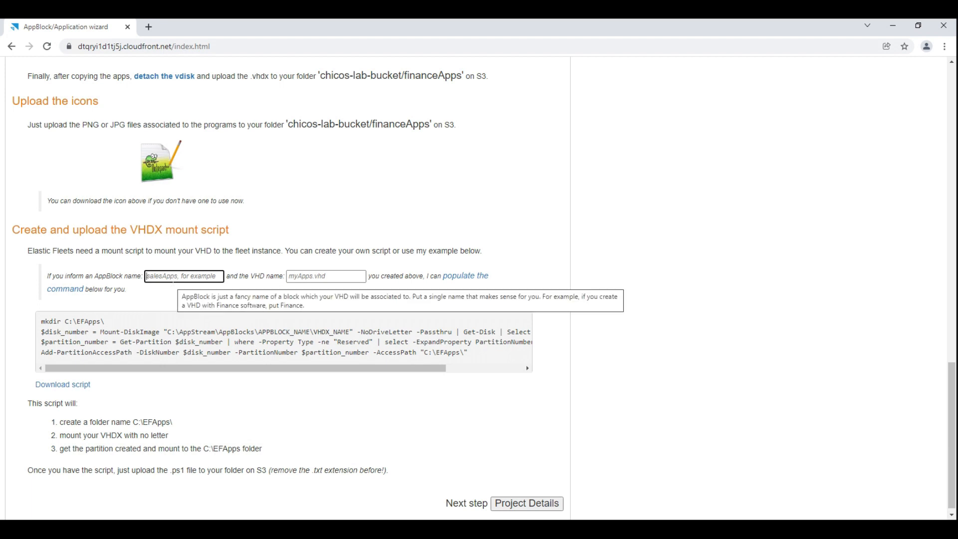
type("financeApps")
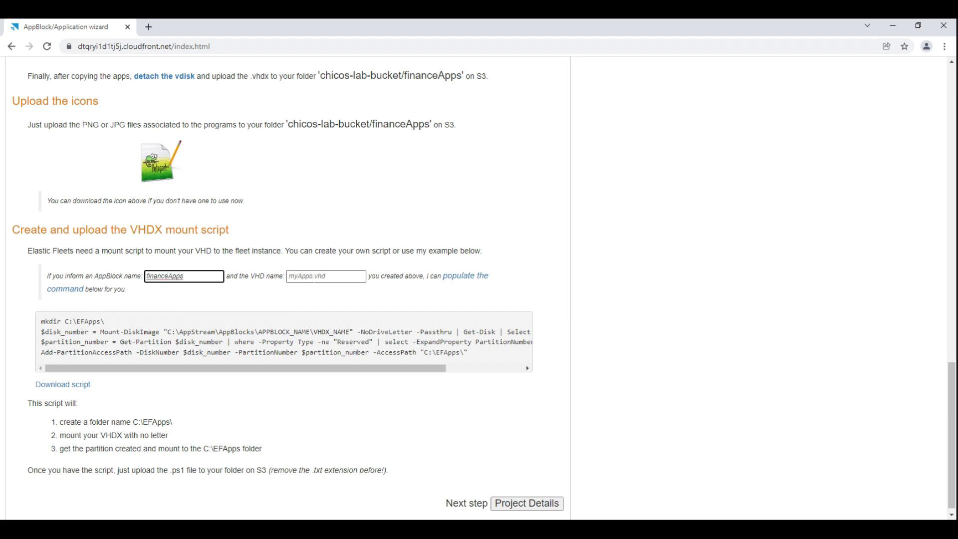
left_click(316, 277)
type("APPv3.vhdx")
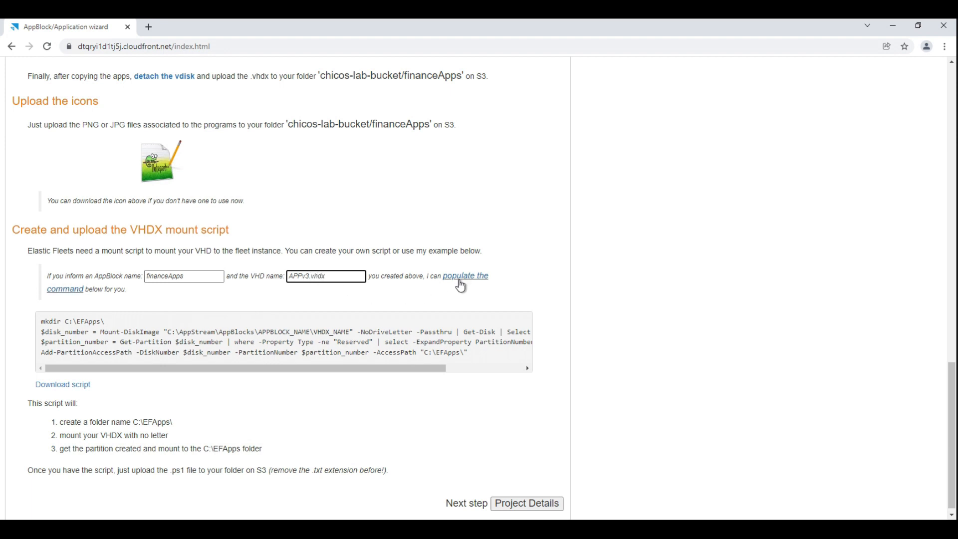
left_click(466, 280)
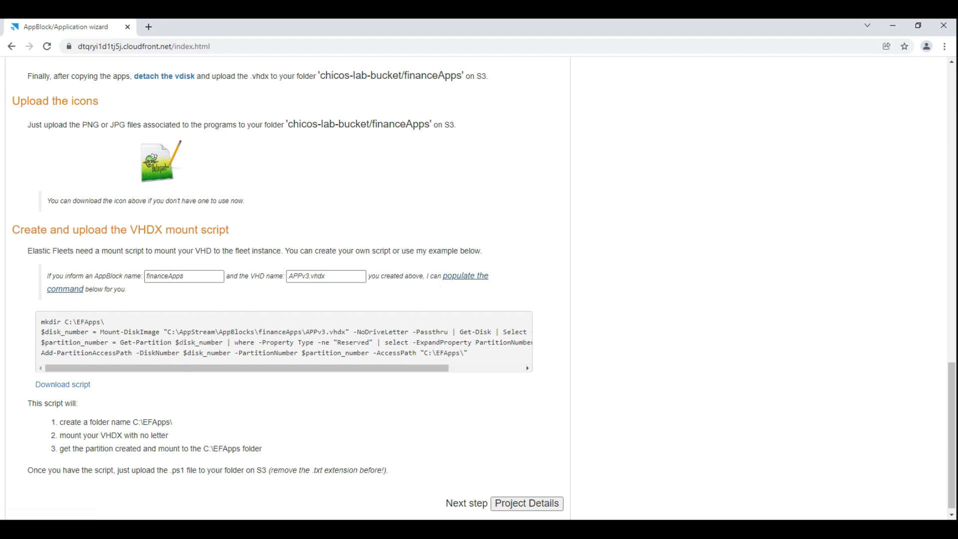
Check the VHDX path in the populated mount command and download the script as MountScript.ps1.txt.
left_click_drag(166, 332, 368, 342)
left_click(384, 343)
left_click(70, 387)
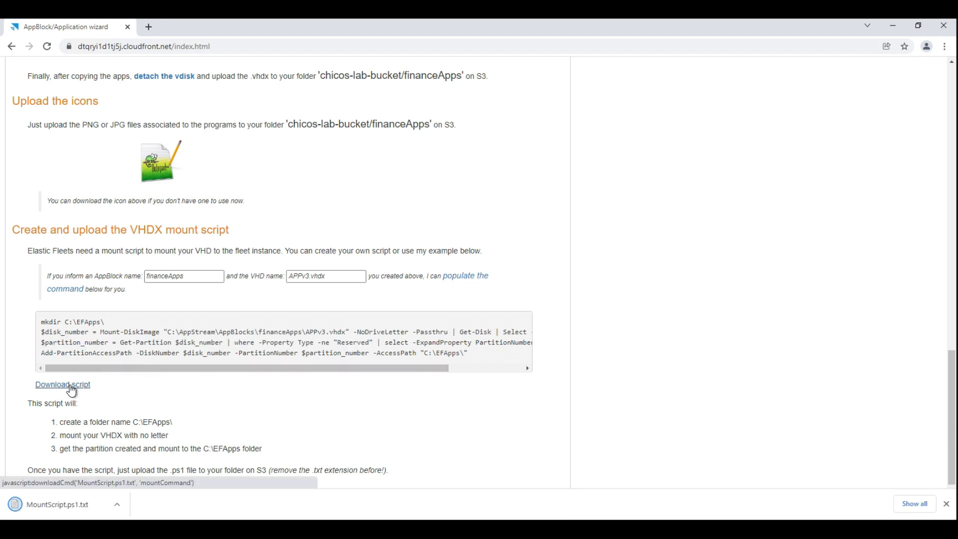
Read what the mount script does and the instruction on uploading the .ps1 file without its .txt extension.
scroll(90, 402, "down", 1)
left_click_drag(59, 398, 140, 406)
left_click(182, 410)
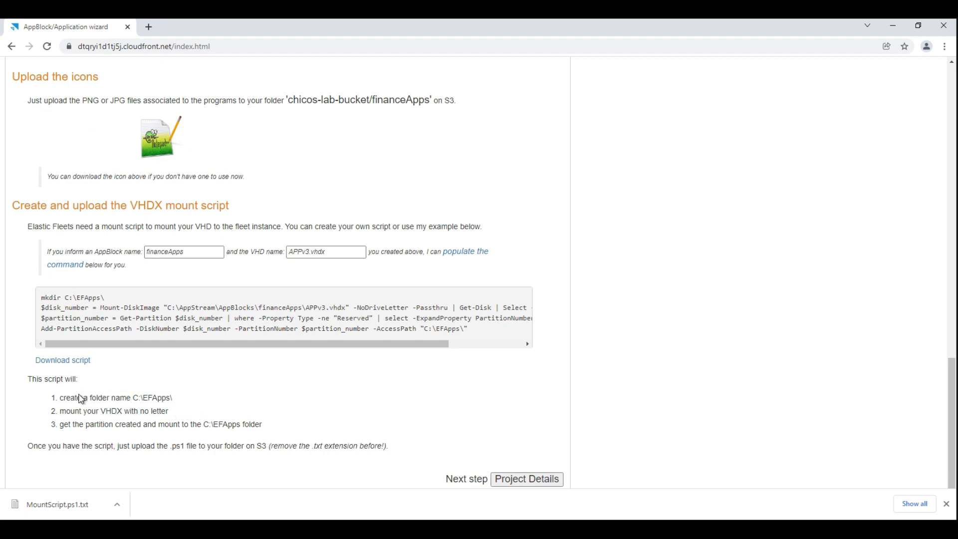
left_click_drag(58, 398, 176, 400)
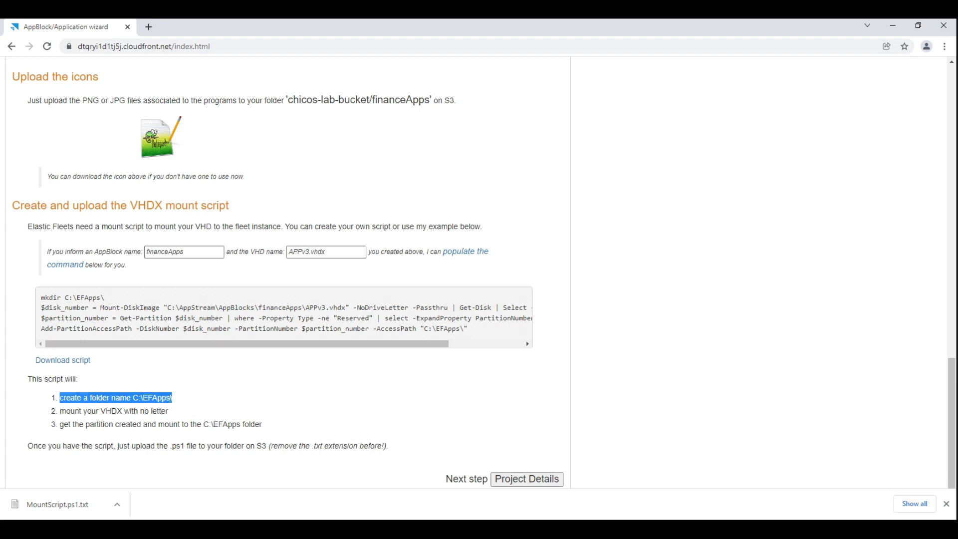
left_click_drag(60, 411, 174, 418)
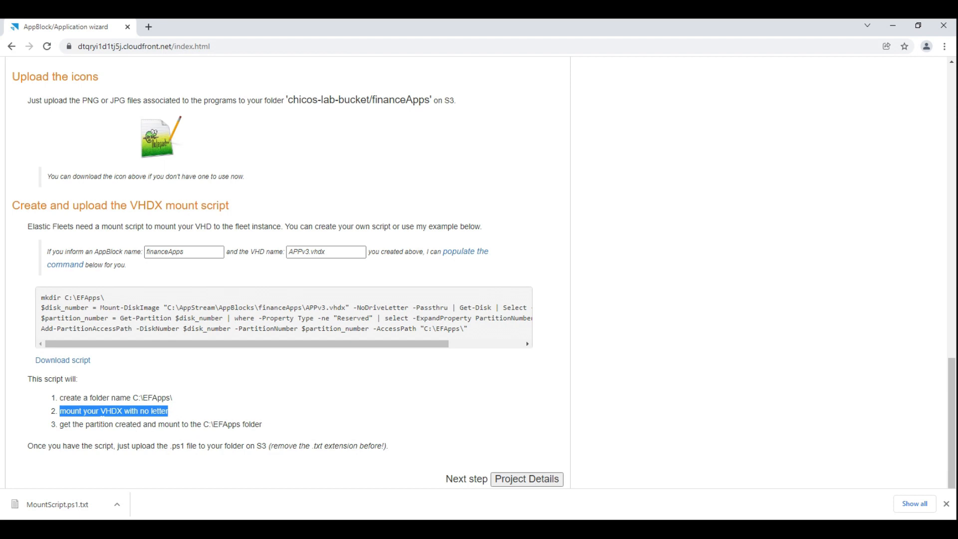
left_click_drag(60, 424, 240, 424)
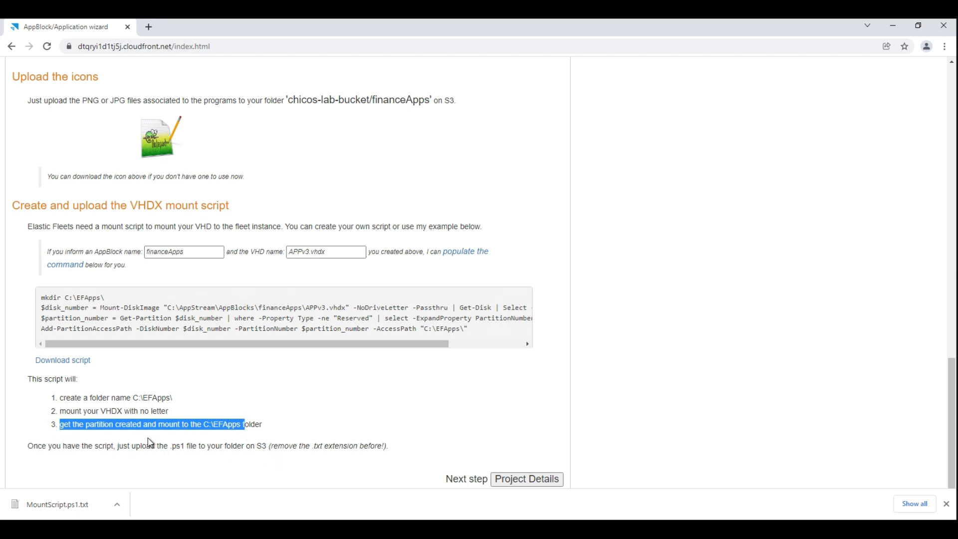
left_click_drag(163, 446, 322, 446)
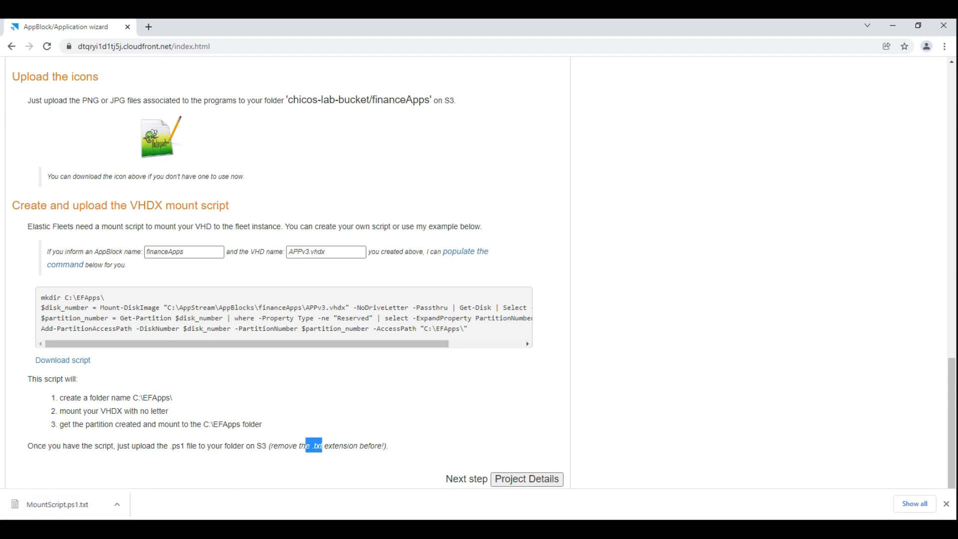
In the S3 console, upload MountScript.ps1.txt from the Downloads folder to chicos-lab-bucket/financeApps and close the upload status.
key("alt+Tab")
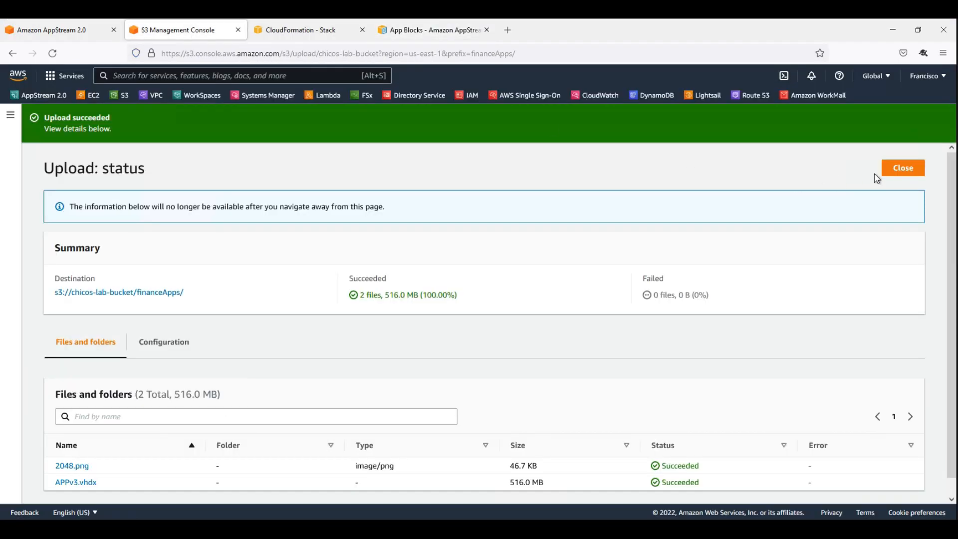
left_click(908, 173)
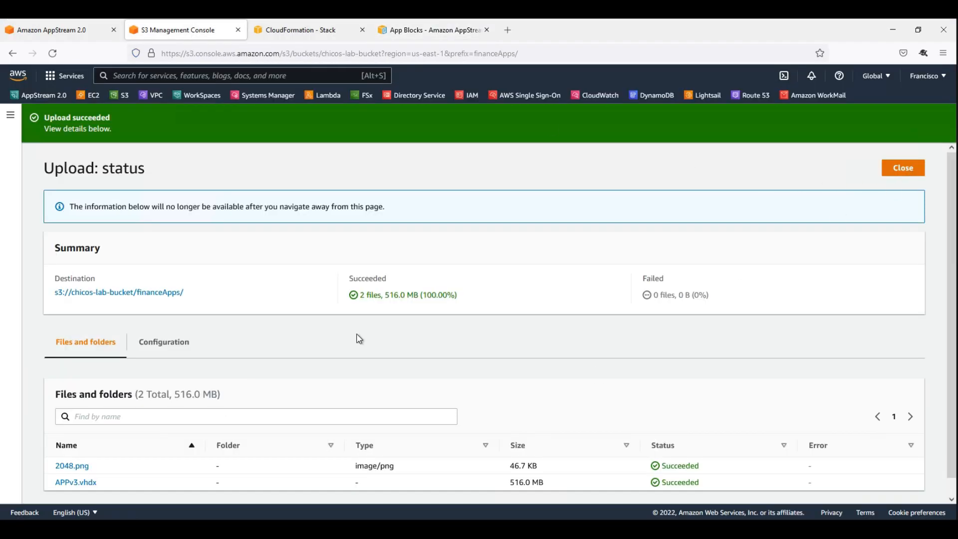
left_click(615, 275)
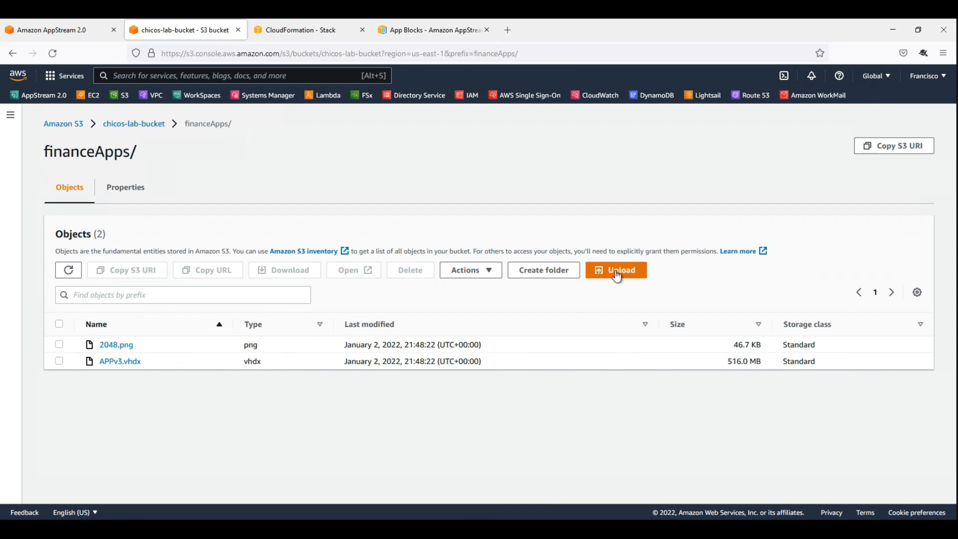
left_click(386, 264)
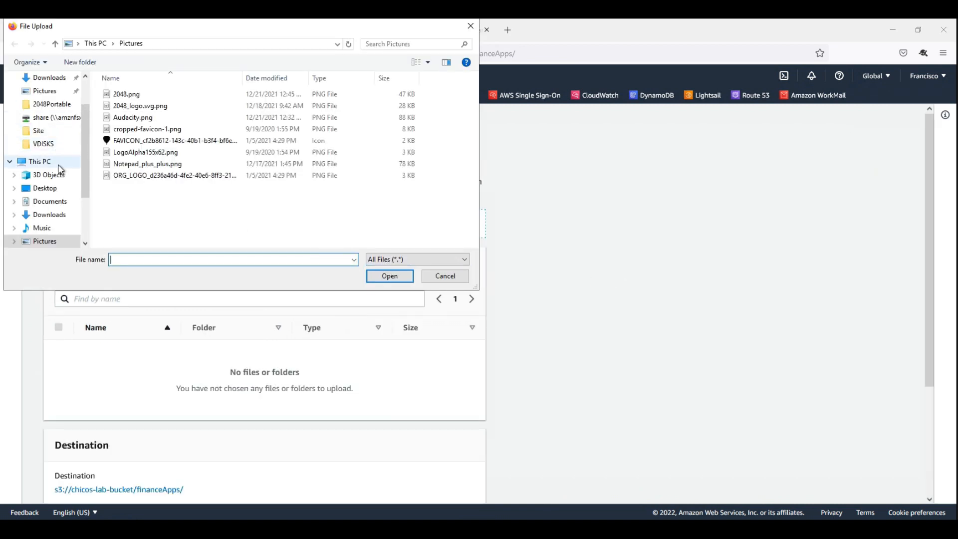
scroll(58, 132, "up", 2)
left_click(57, 129)
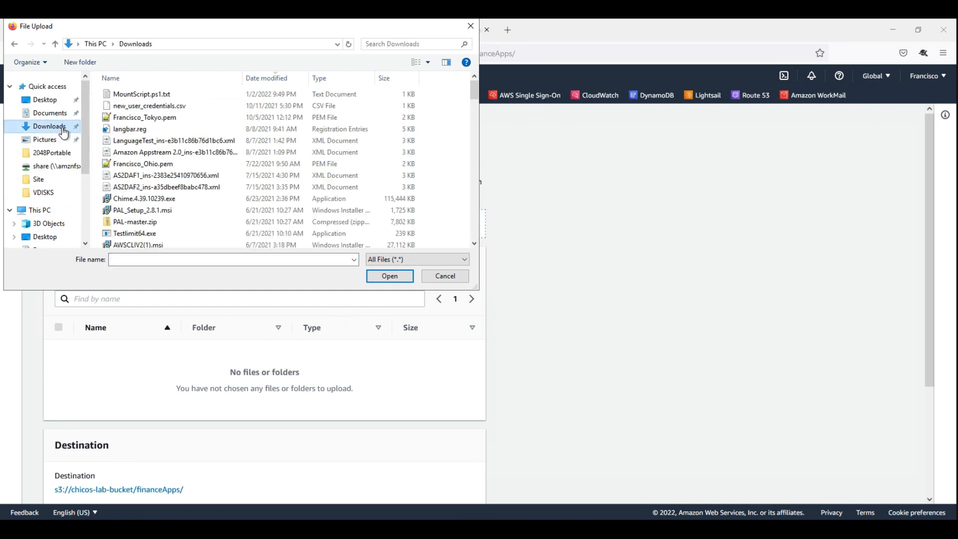
left_click(129, 94)
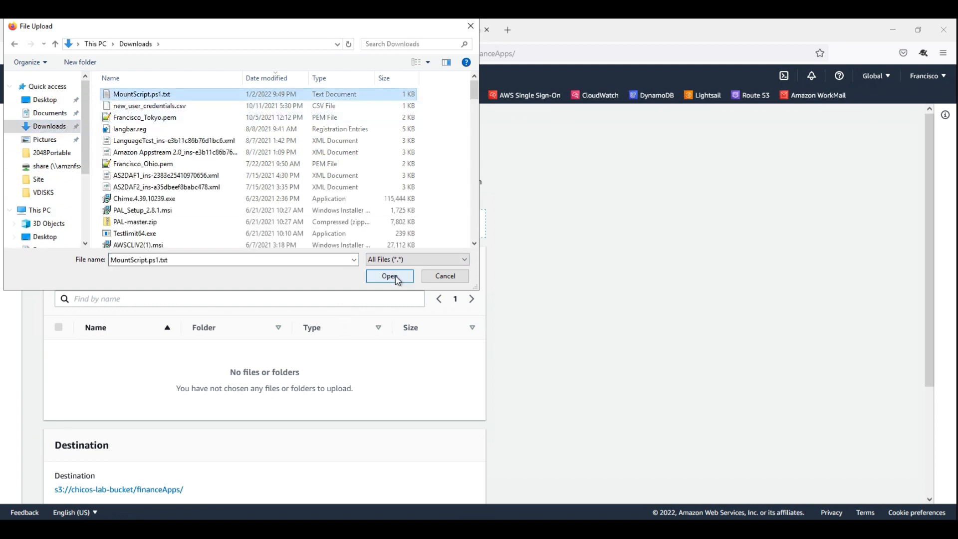
left_click(395, 274)
scroll(527, 327, "down", 3)
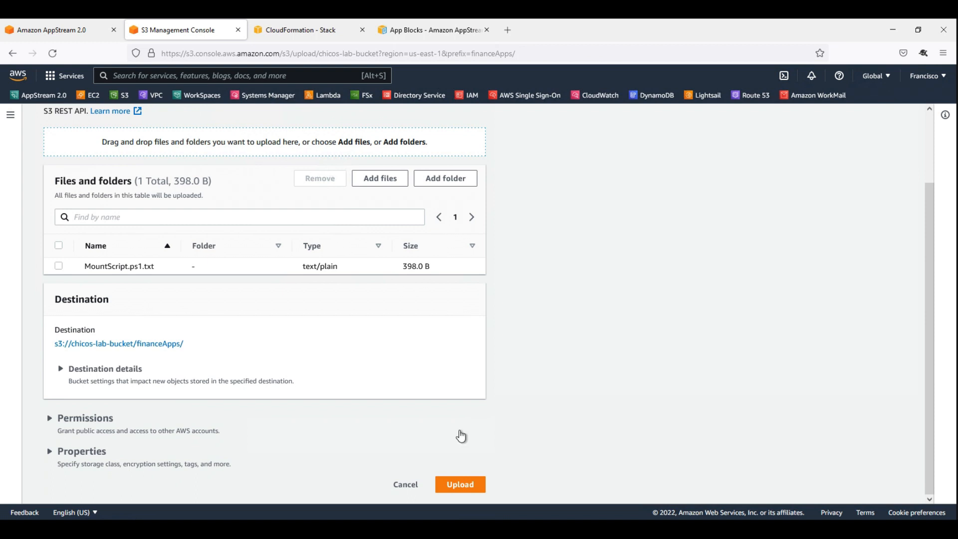
left_click(458, 485)
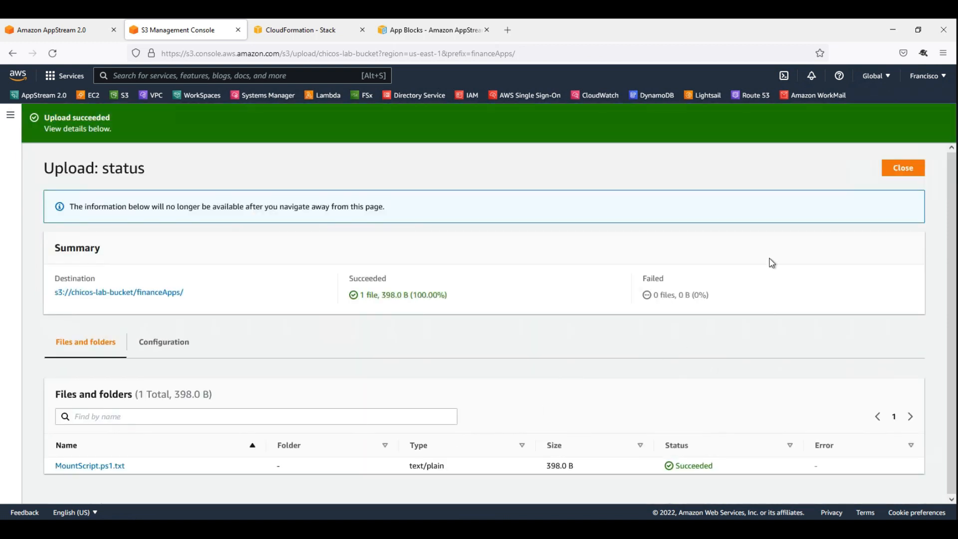
left_click(904, 171)
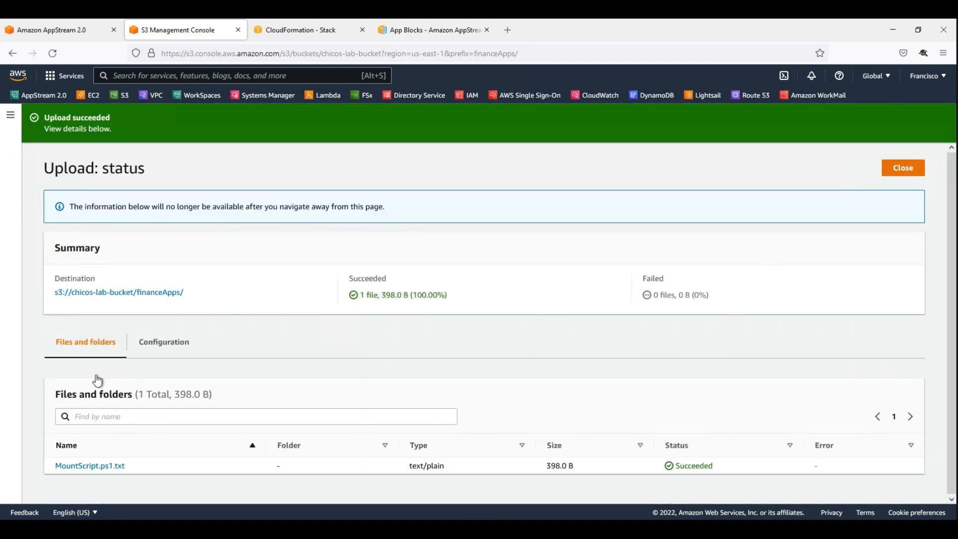
Rename the uploaded MountScript.ps1.txt object to MountScript.ps1 and save the change.
left_click(59, 377)
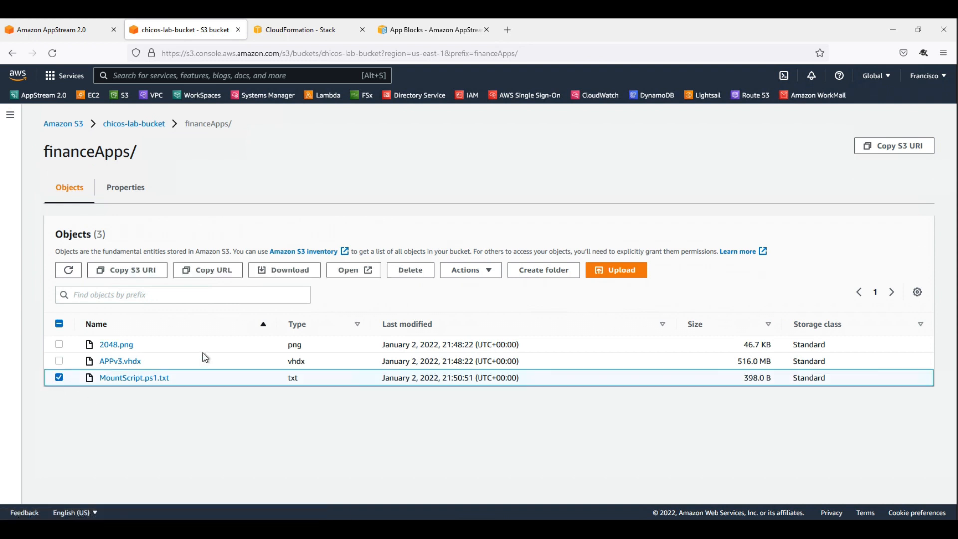
left_click(467, 272)
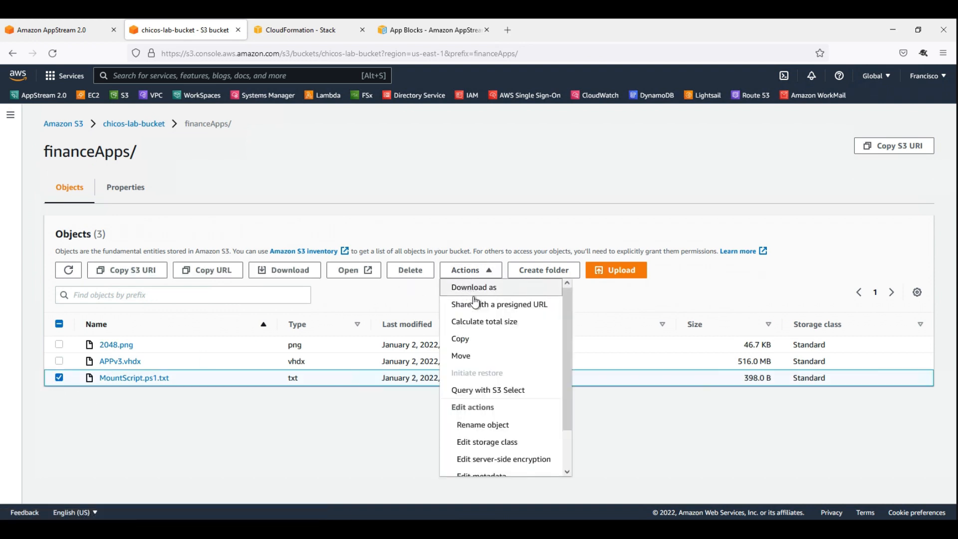
left_click(484, 424)
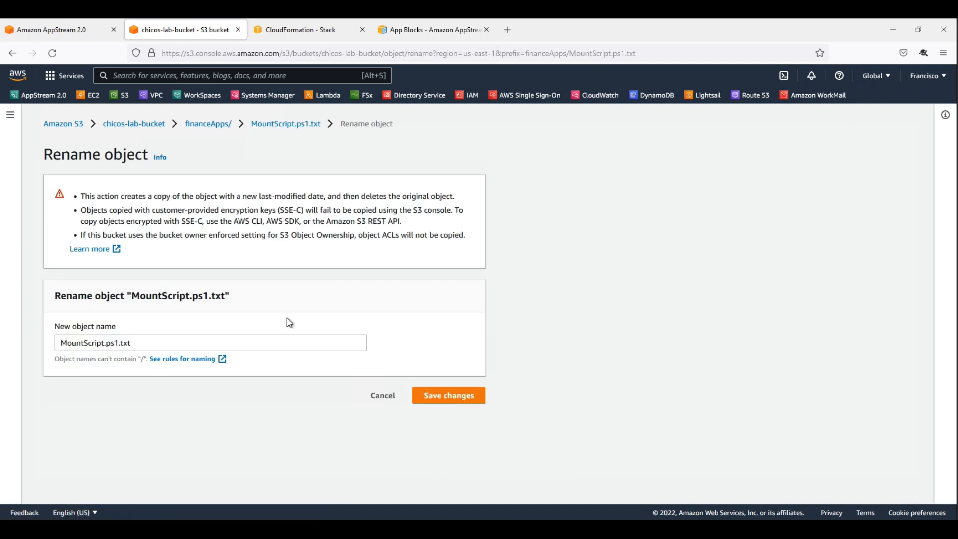
left_click_drag(118, 343, 133, 343)
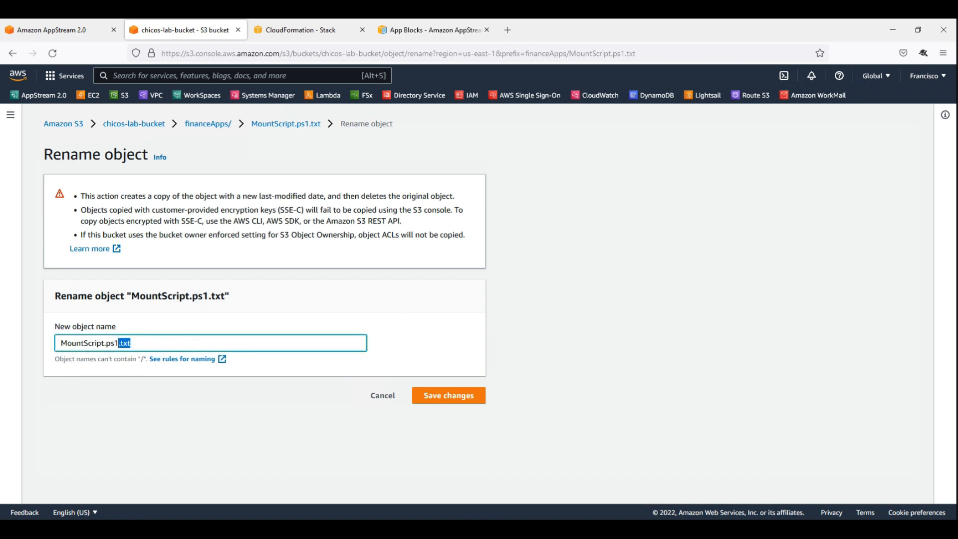
key("BackSpace")
left_click(449, 397)
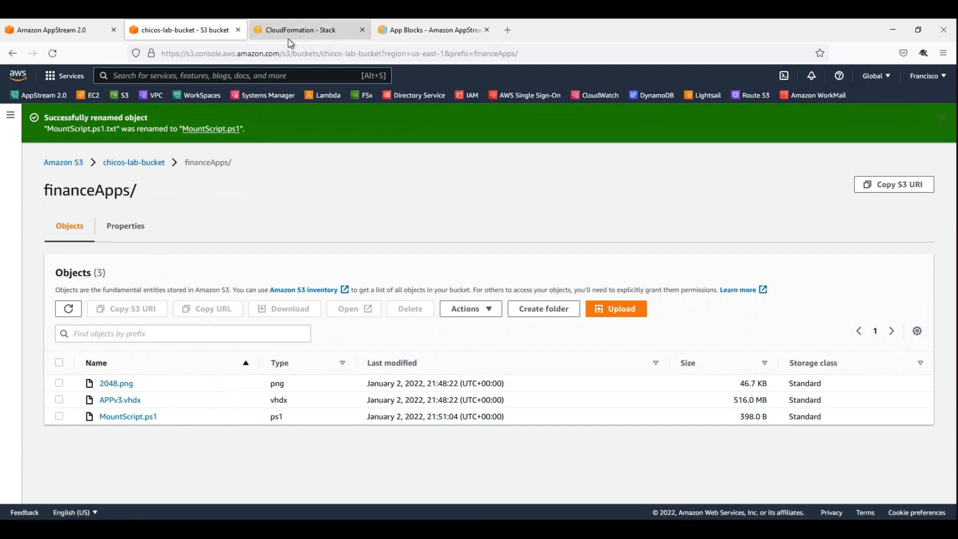
Return to the AppBlock wizard, continue to Project Details, and populate the app block's VHDX location, script location and executable parameters.
left_click(103, 529)
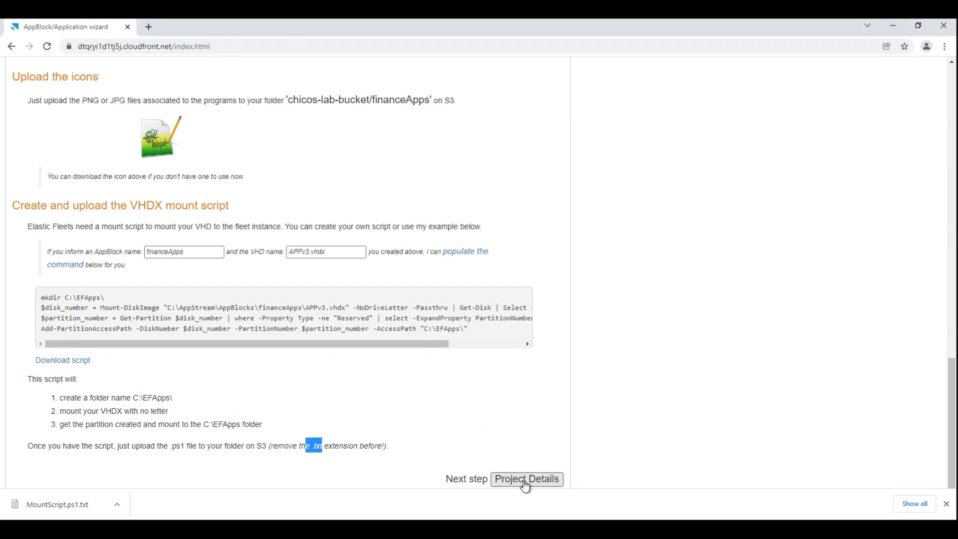
left_click(525, 480)
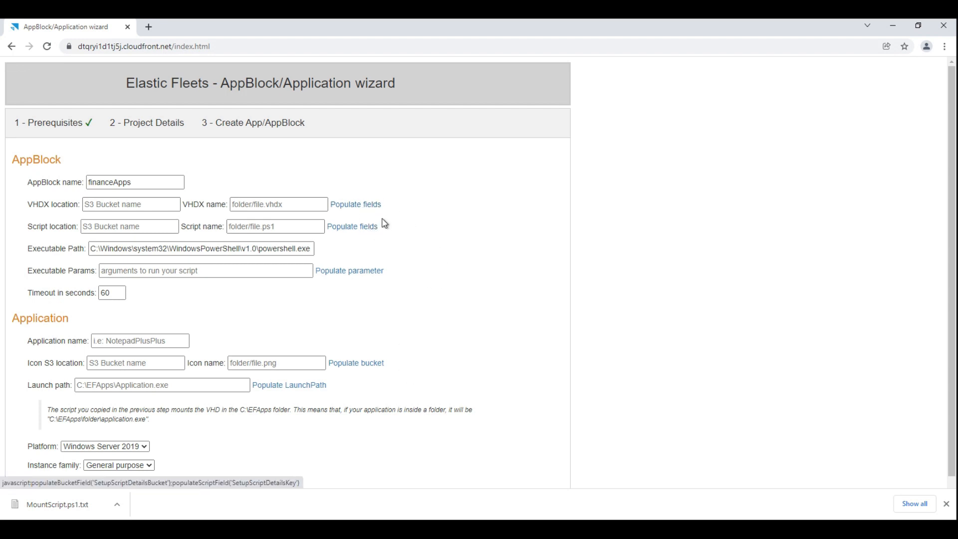
left_click(349, 210)
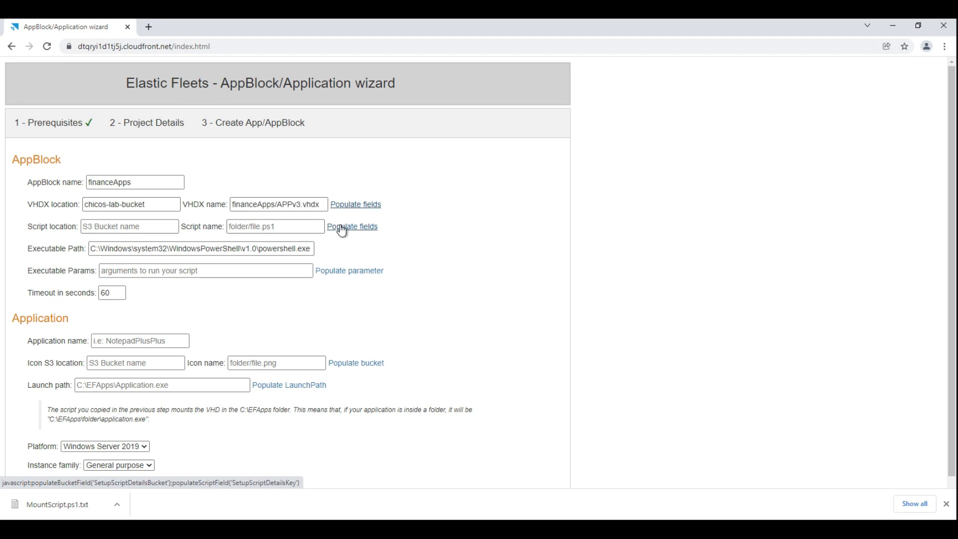
left_click(354, 227)
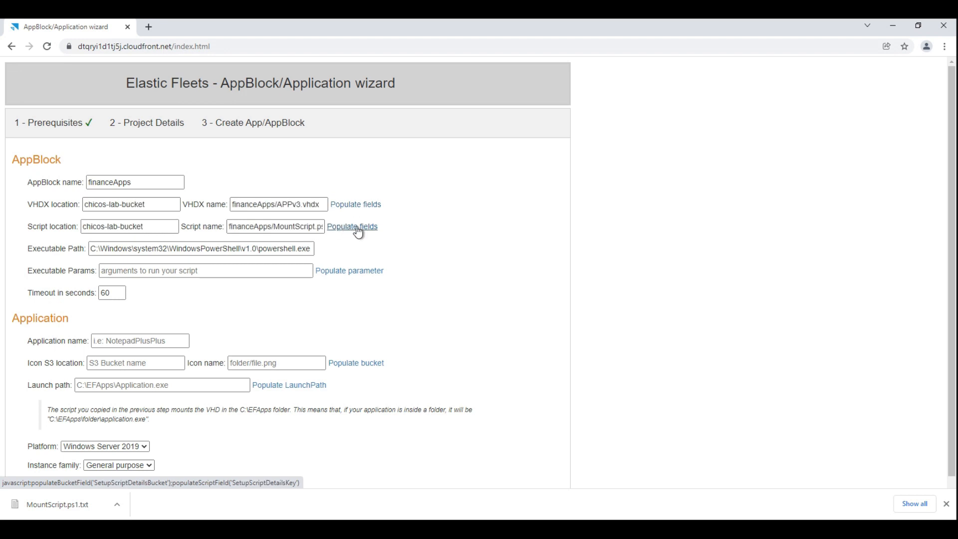
left_click(360, 276)
double_click(105, 293)
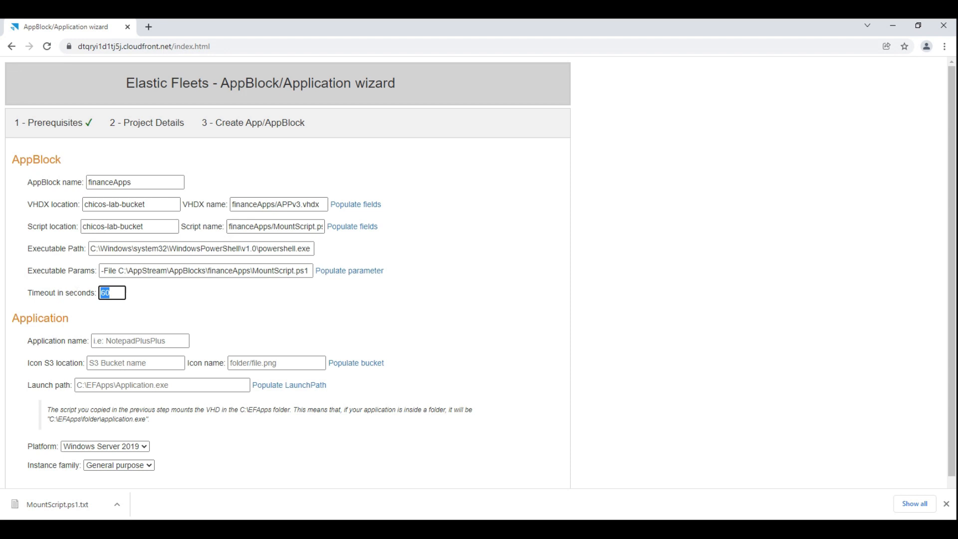
Set the app block's timeout to 20 seconds, and recheck the Prerequisites page before returning to Project Details.
type("20")
left_click(50, 122)
scroll(231, 323, "down", 4)
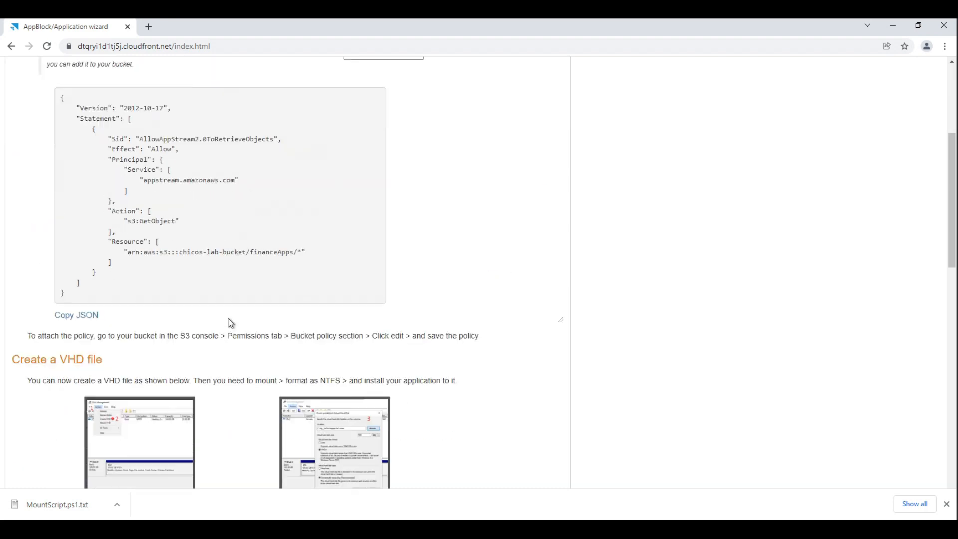
scroll(231, 324, "down", 15)
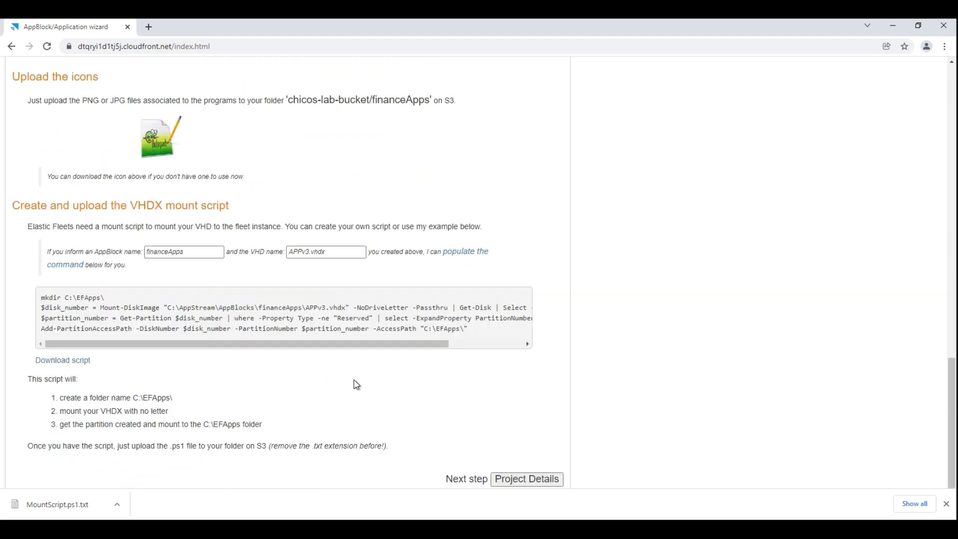
left_click(528, 478)
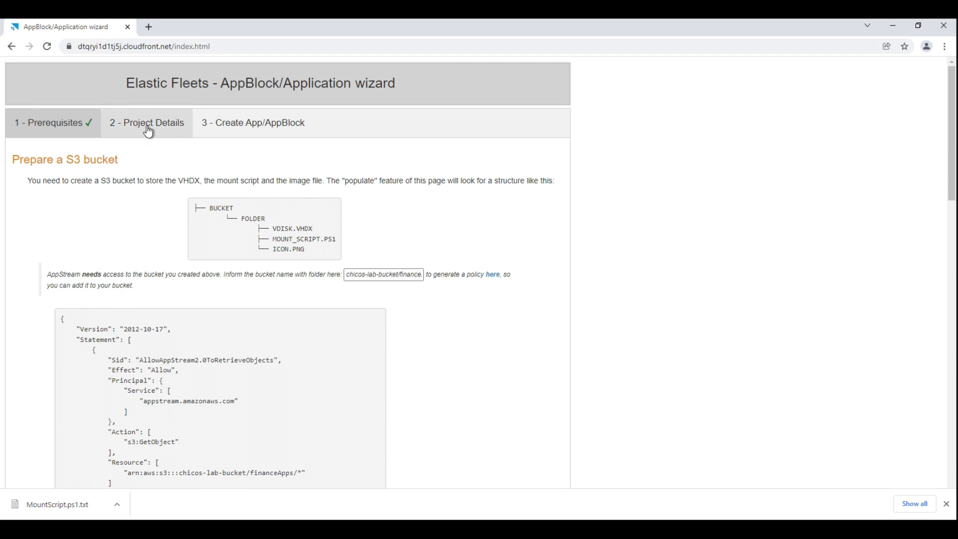
left_click(147, 127)
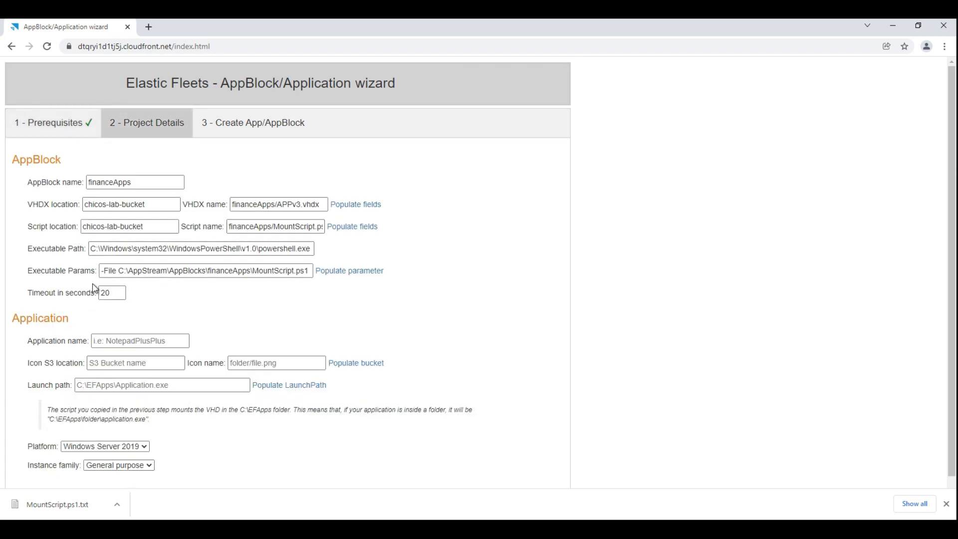
Name the application 2048, populate its icon bucket, and set the icon name to financeApps/2048.png.
left_click(136, 341)
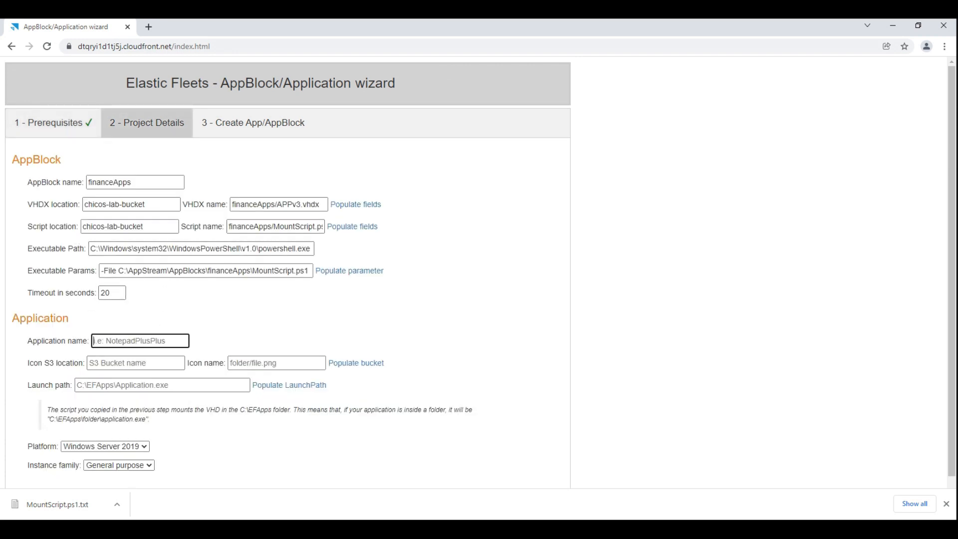
type("2048")
left_click(364, 367)
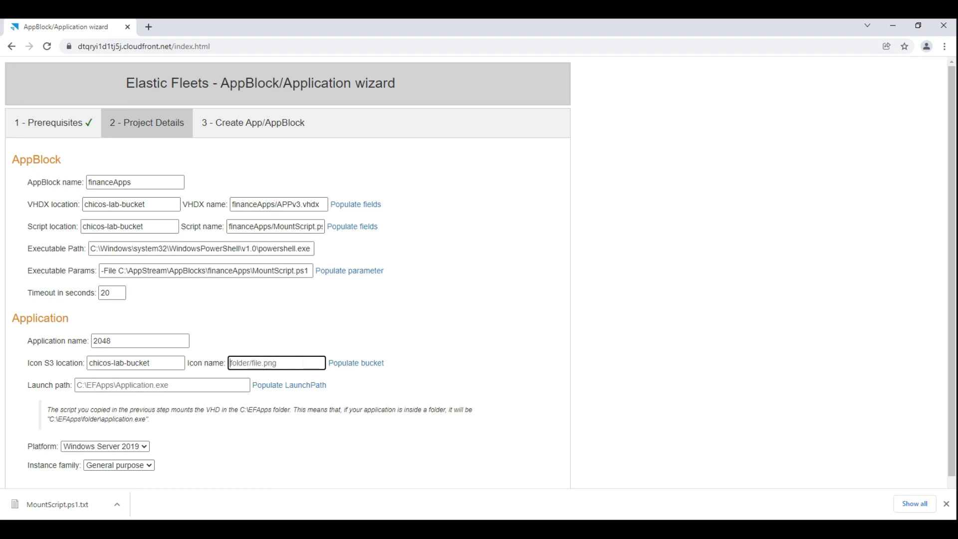
type("financeApps/2048.png")
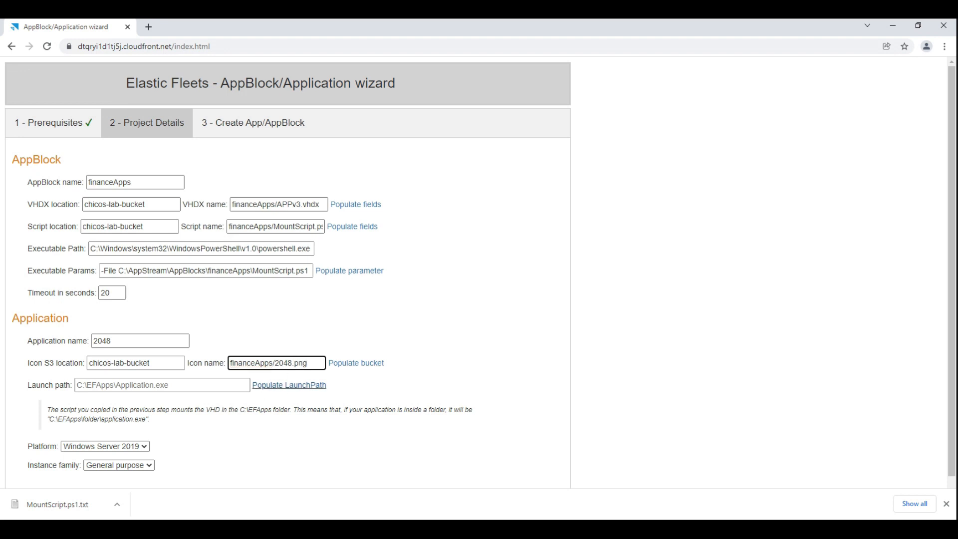
Set the launch path to C:\EFApps\2048Portable\2048Portable.exe, keeping Windows Server 2019 as platform and General purpose as instance family.
left_click(303, 389)
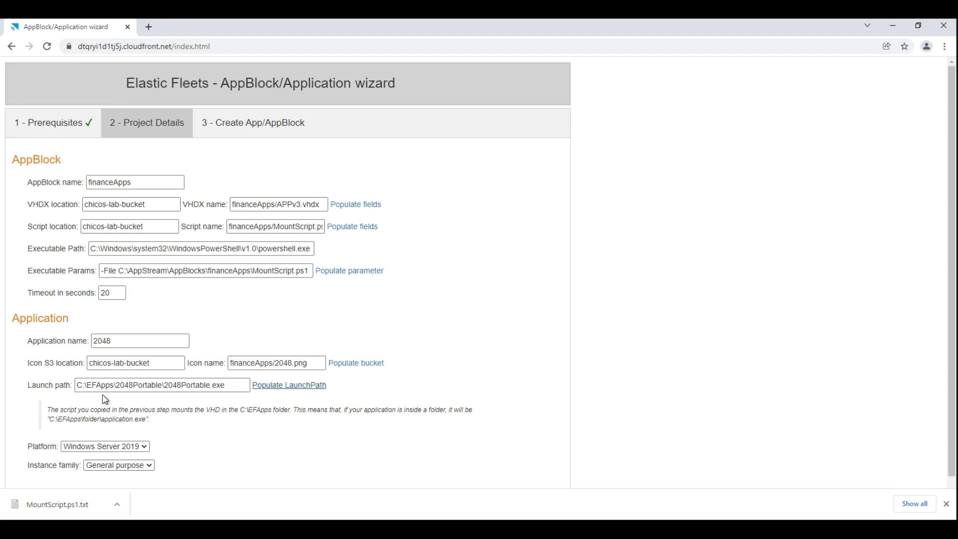
left_click_drag(117, 385, 76, 385)
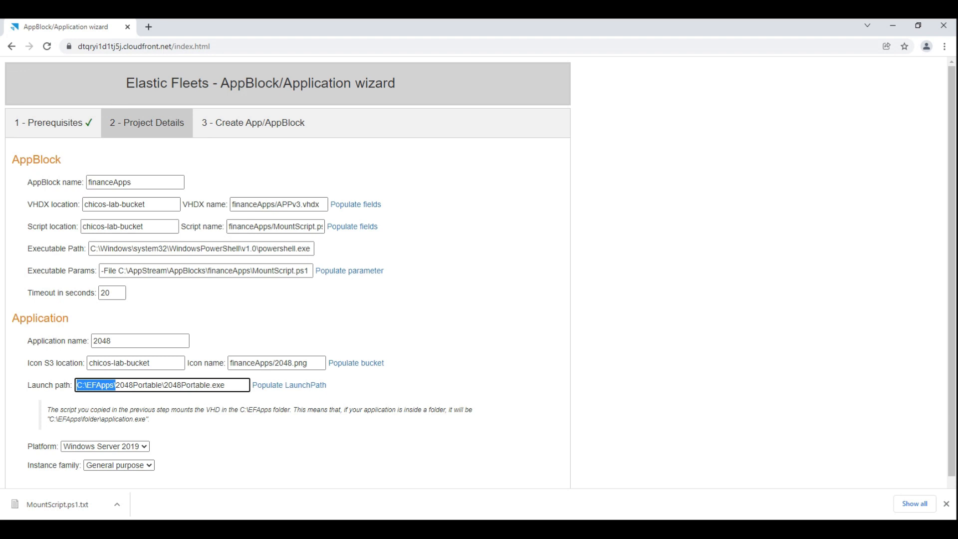
scroll(479, 272, "down", 1)
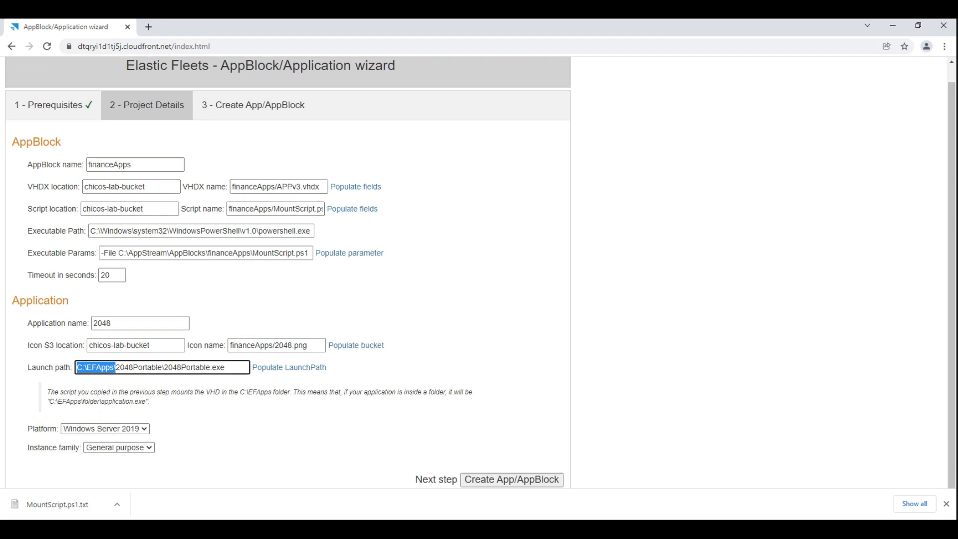
left_click(139, 431)
left_click(138, 432)
left_click(149, 451)
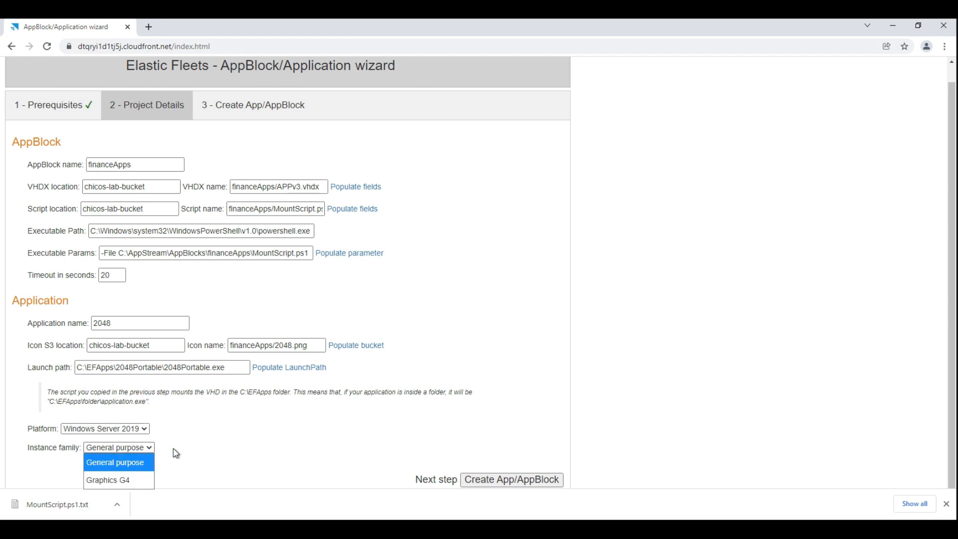
left_click(175, 453)
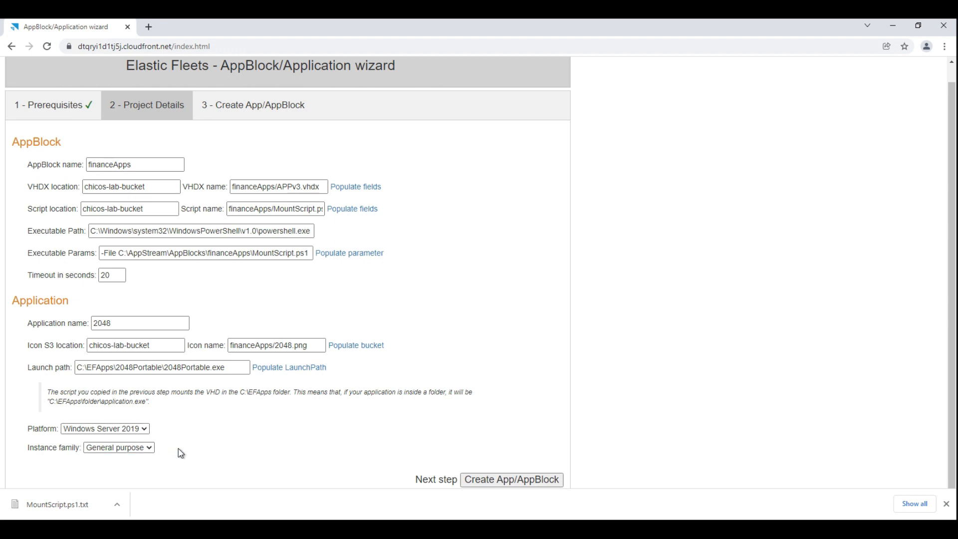
Continue to Create App/AppBlock, look over the optional CLI instructions, and download the CloudFormation template.
left_click(510, 480)
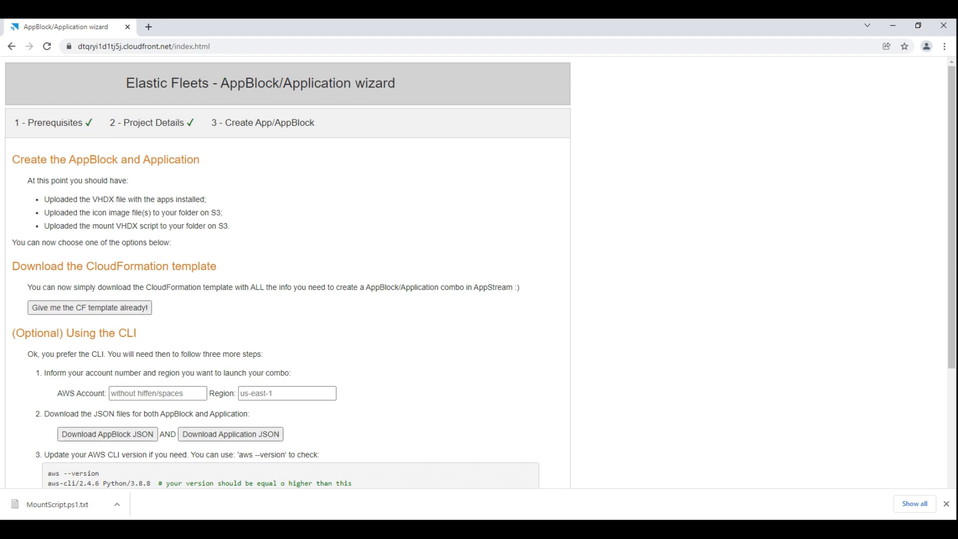
left_click_drag(86, 266, 223, 274)
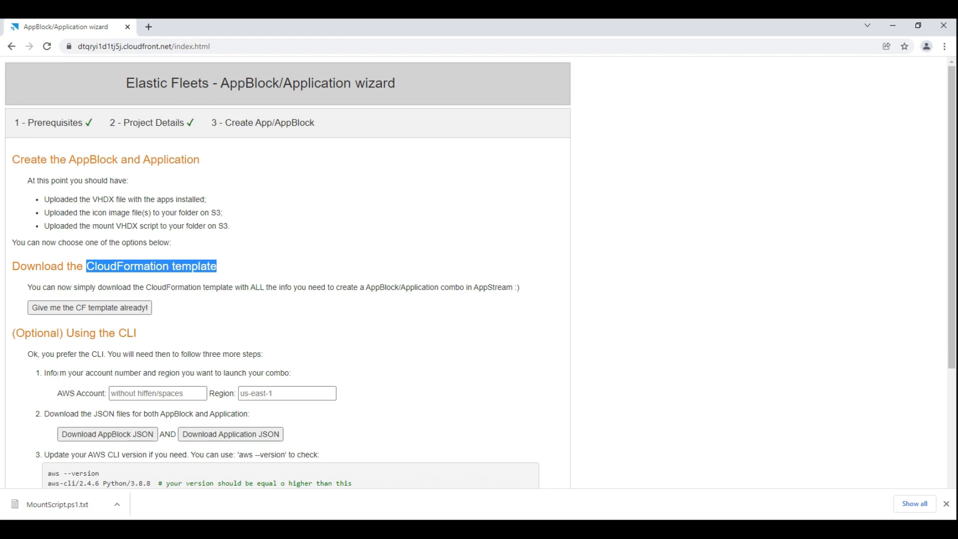
scroll(103, 432, "down", 4)
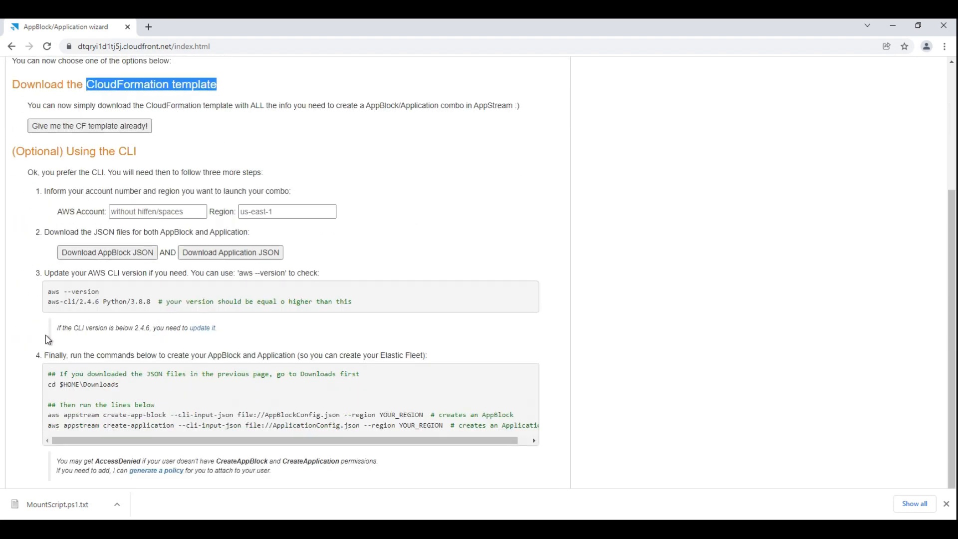
scroll(50, 338, "up", 2)
scroll(123, 335, "up", 1)
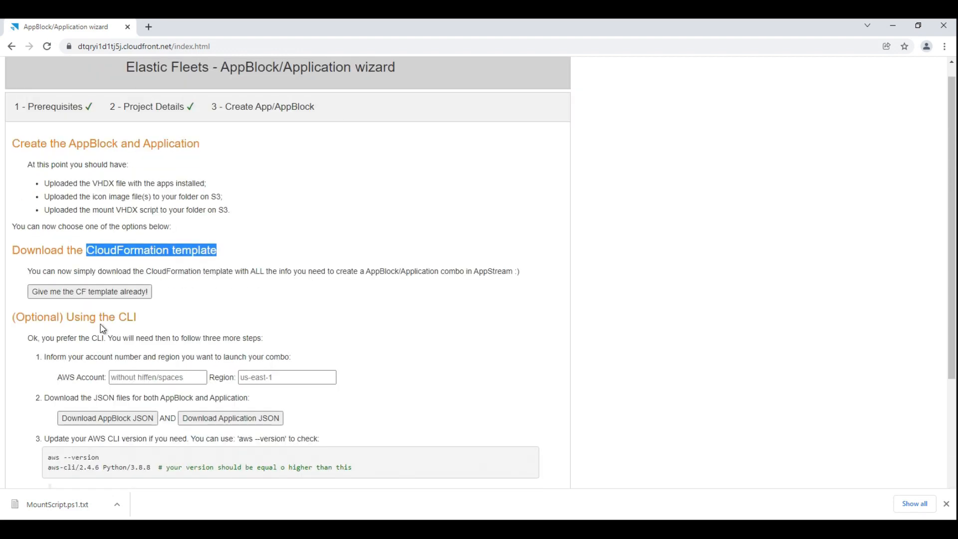
left_click(98, 297)
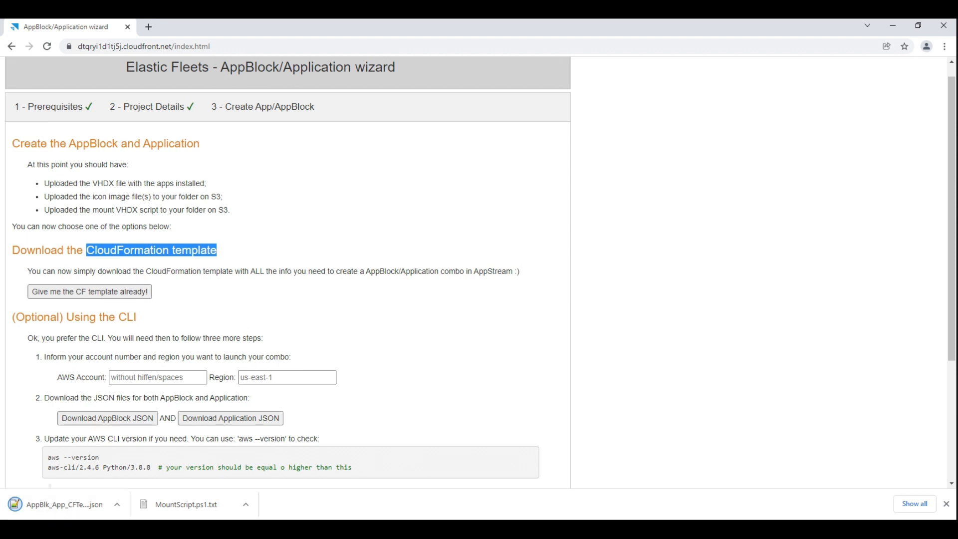
Switch to the CloudFormation console, upload AppBlk_App_CFTemplate.json from Downloads as the new stack's template, and continue to the stack details.
key("alt+Tab")
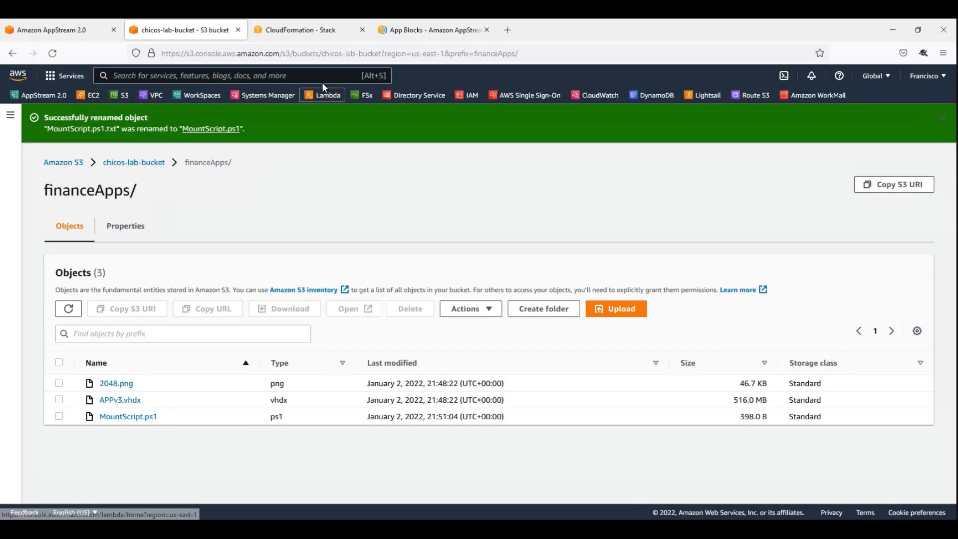
left_click(314, 31)
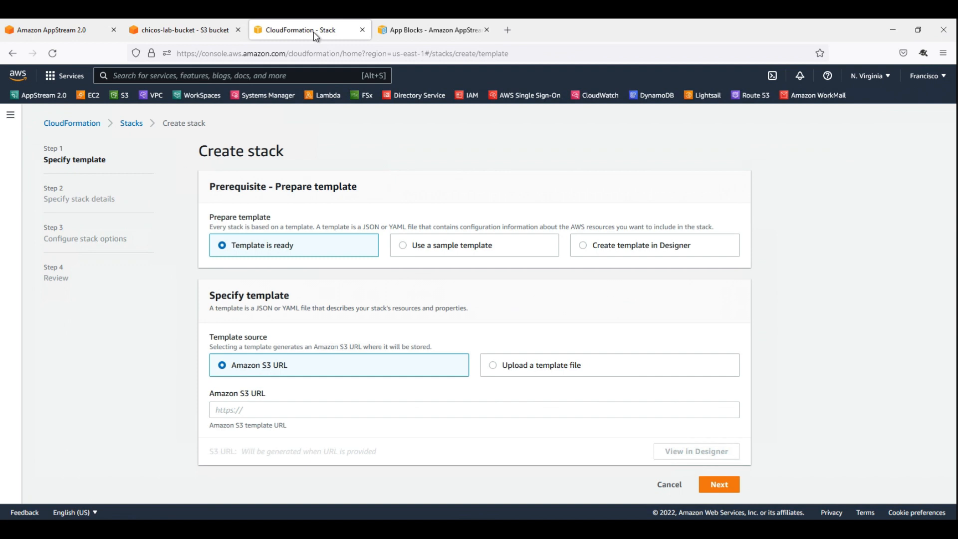
left_click(502, 366)
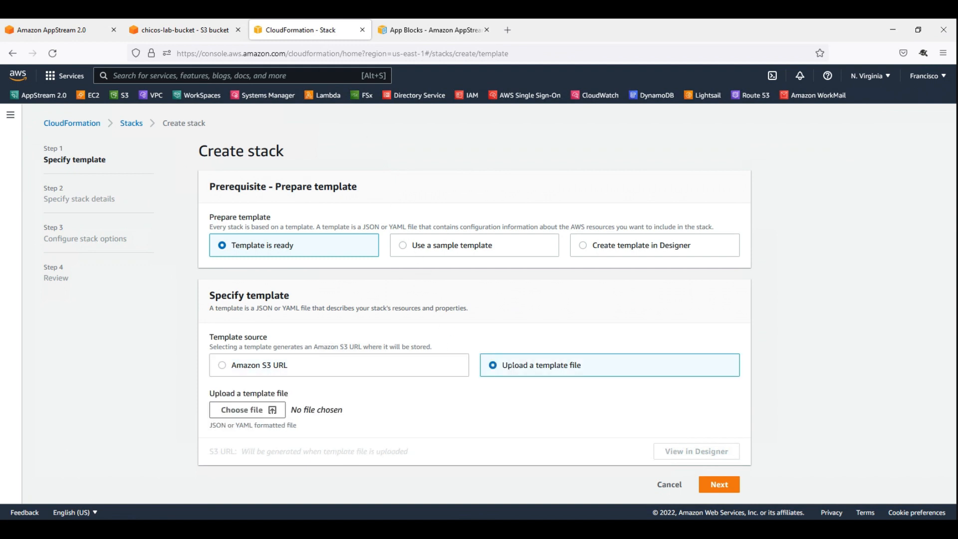
left_click(249, 409)
left_click(141, 98)
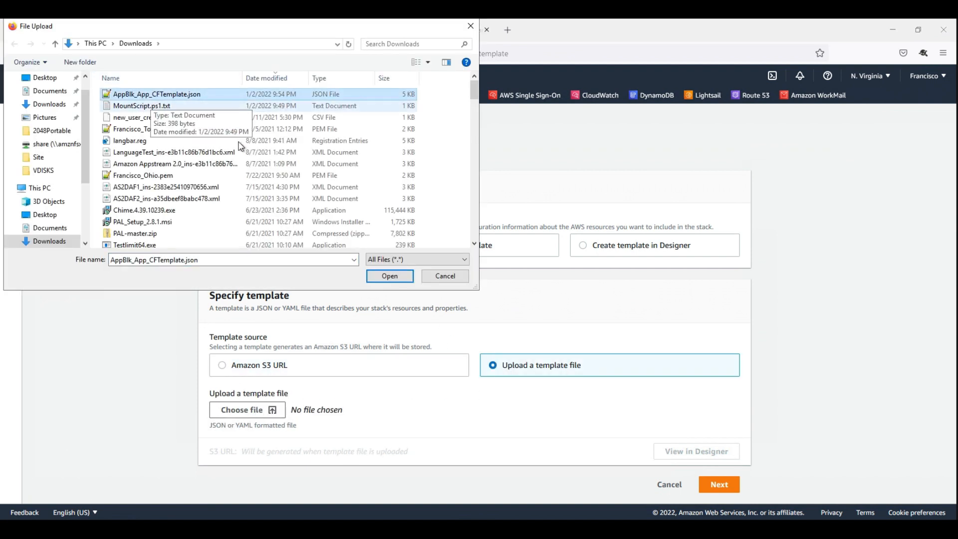
left_click(390, 276)
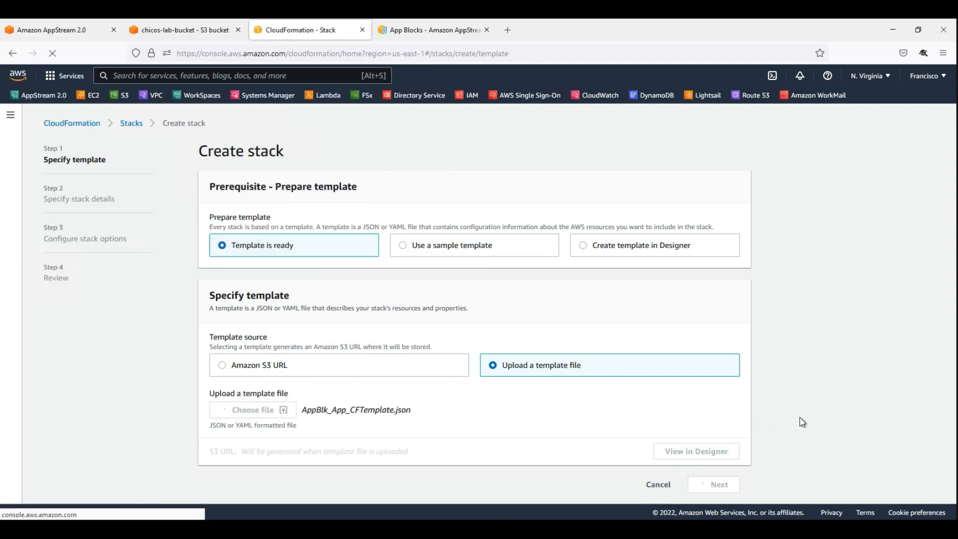
scroll(801, 421, "down", 1)
left_click(718, 485)
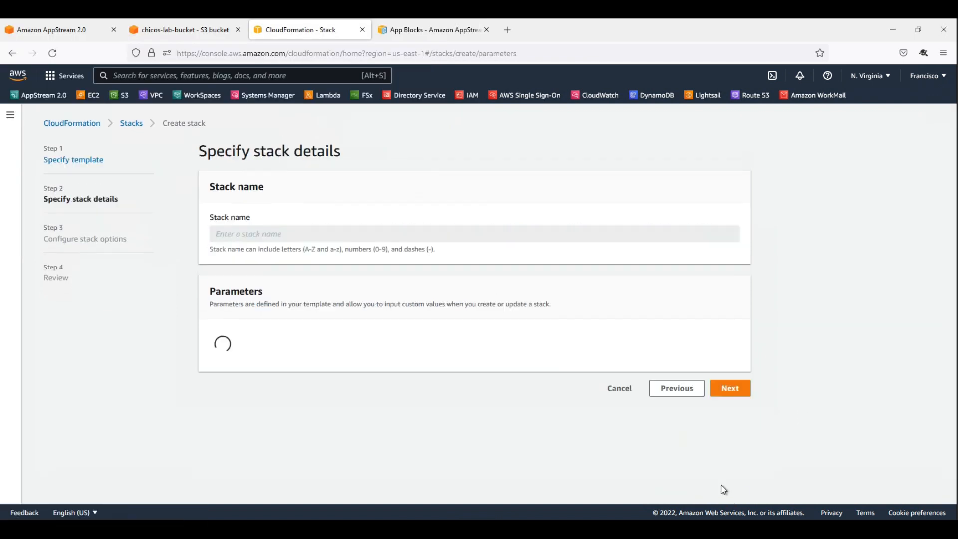
Name the stack FinanceApps-ElasticFleet, check its prefilled app block and application parameters, and continue to the stack options.
left_click(288, 231)
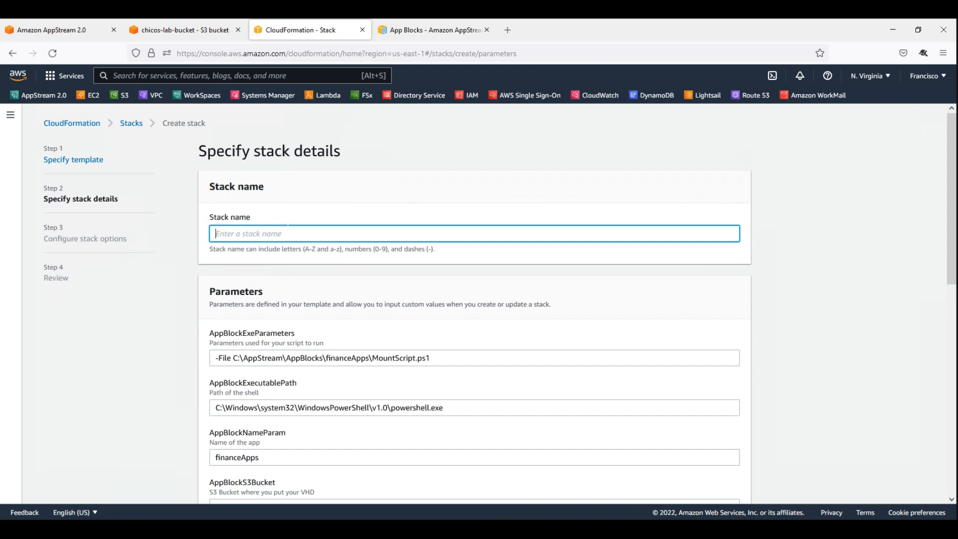
type("FinanceApps-ElasticFleet")
scroll(232, 249, "down", 2)
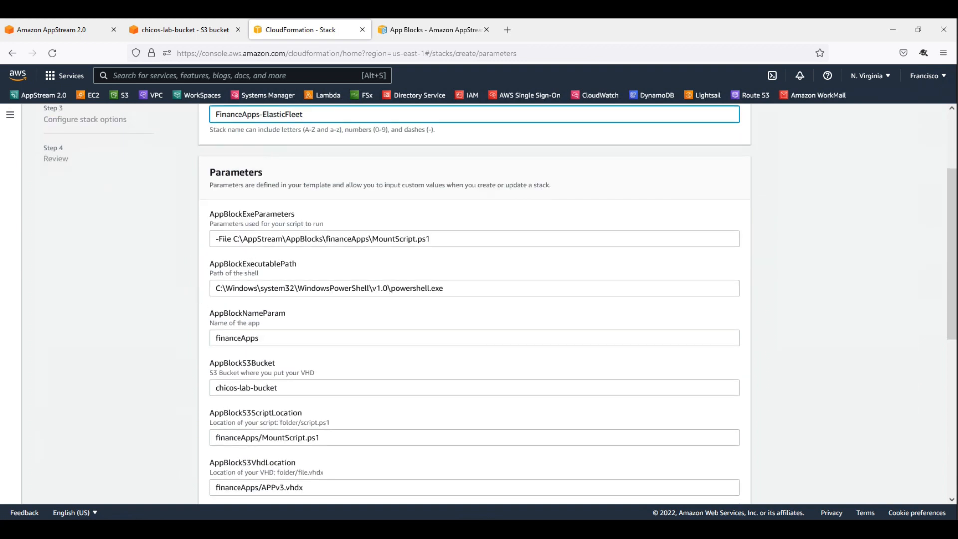
scroll(226, 236, "down", 2)
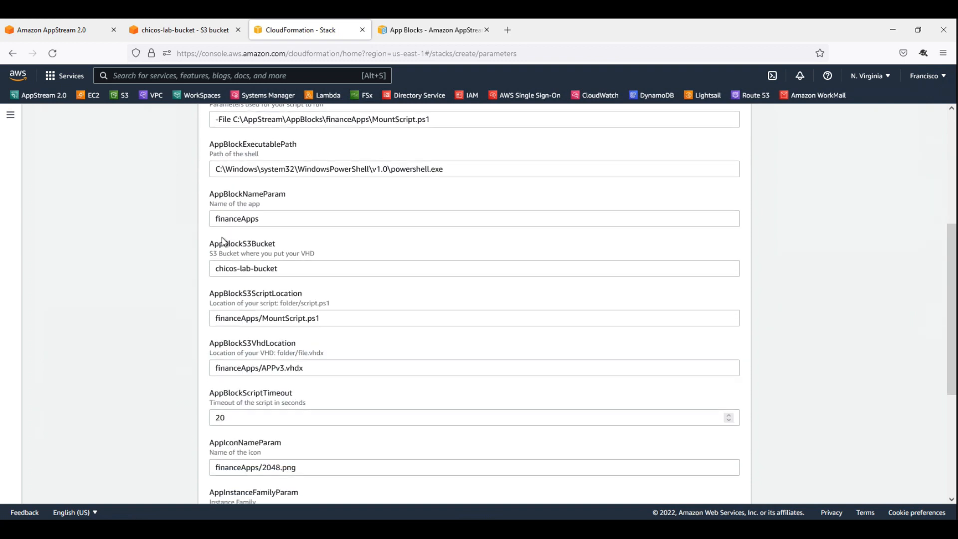
scroll(237, 197, "down", 2)
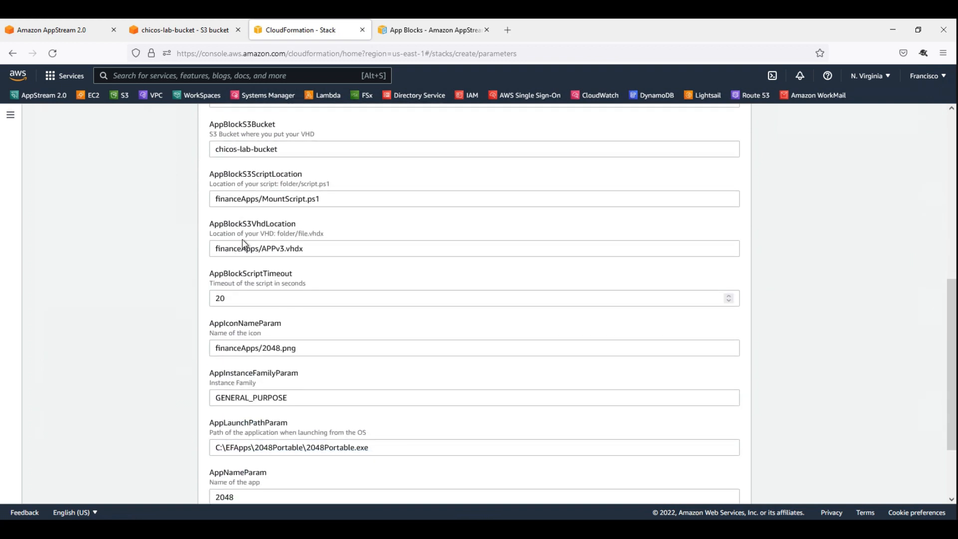
scroll(237, 197, "down", 2)
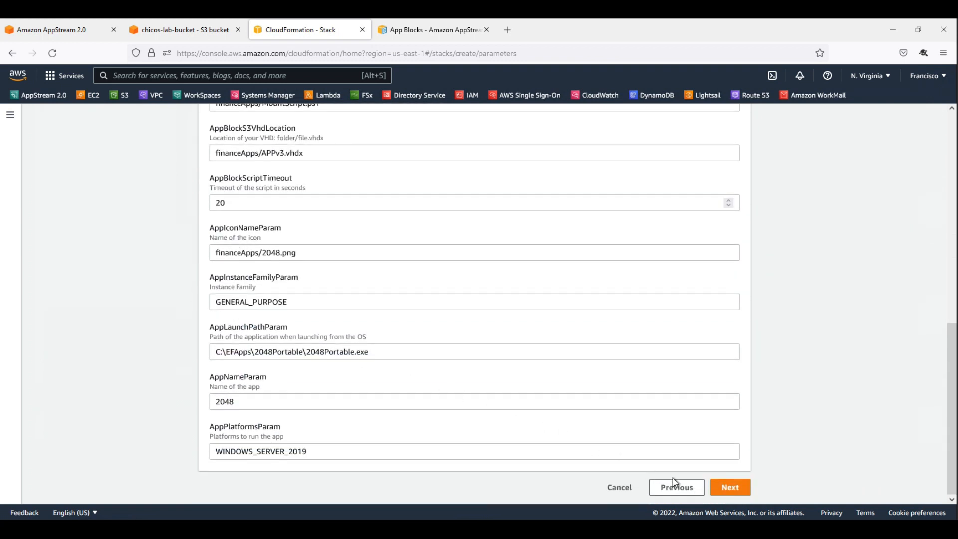
left_click(729, 487)
Keep the default stack options, review the stack summary, and create the stack.
scroll(737, 492, "down", 5)
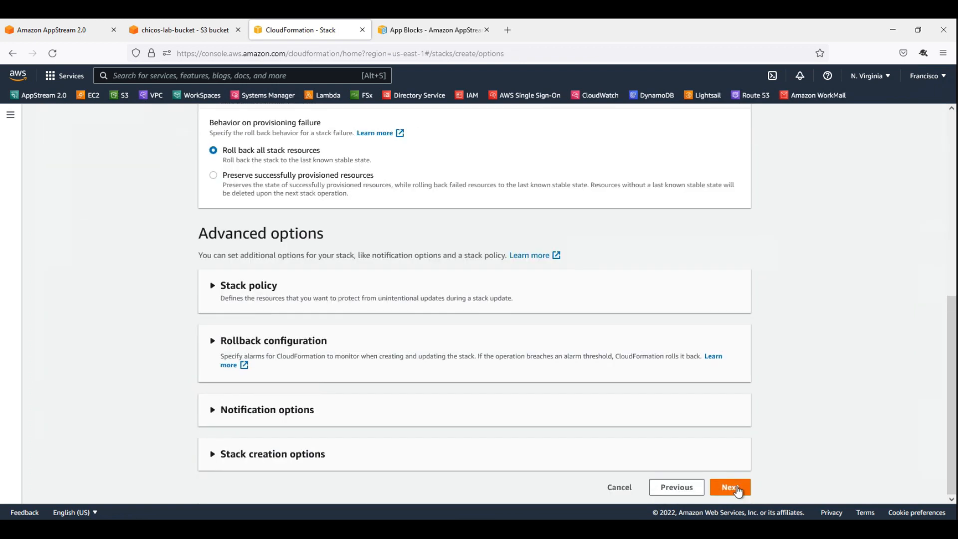
left_click(730, 487)
scroll(794, 390, "down", 10)
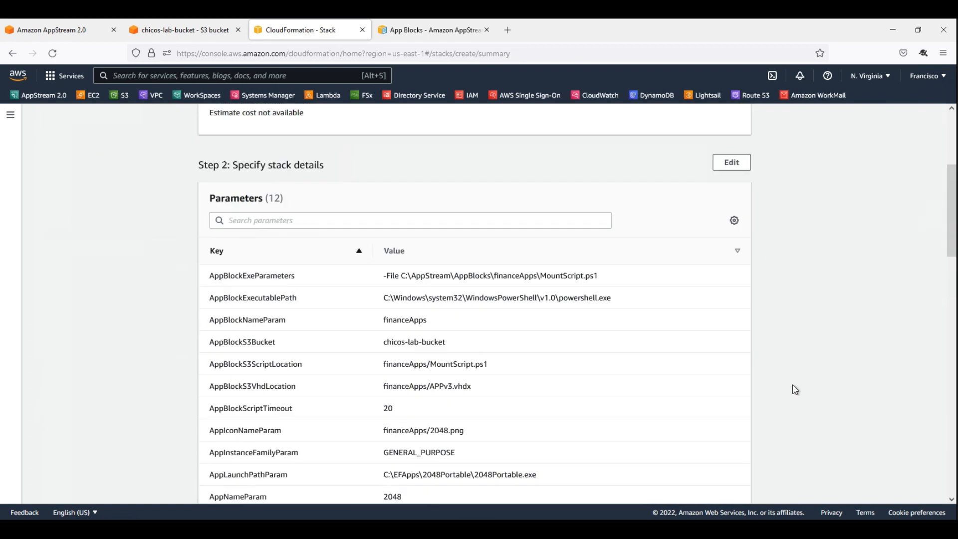
scroll(794, 389, "down", 8)
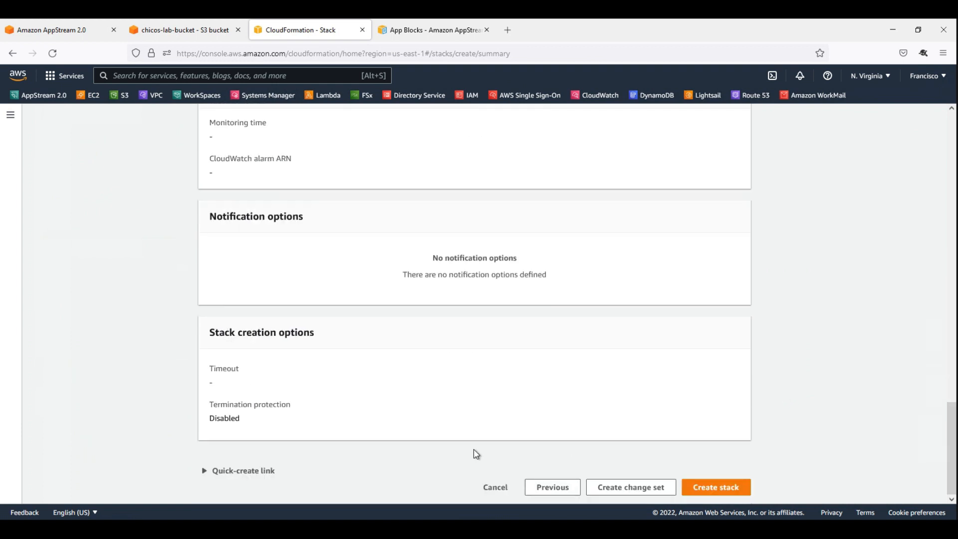
left_click(716, 489)
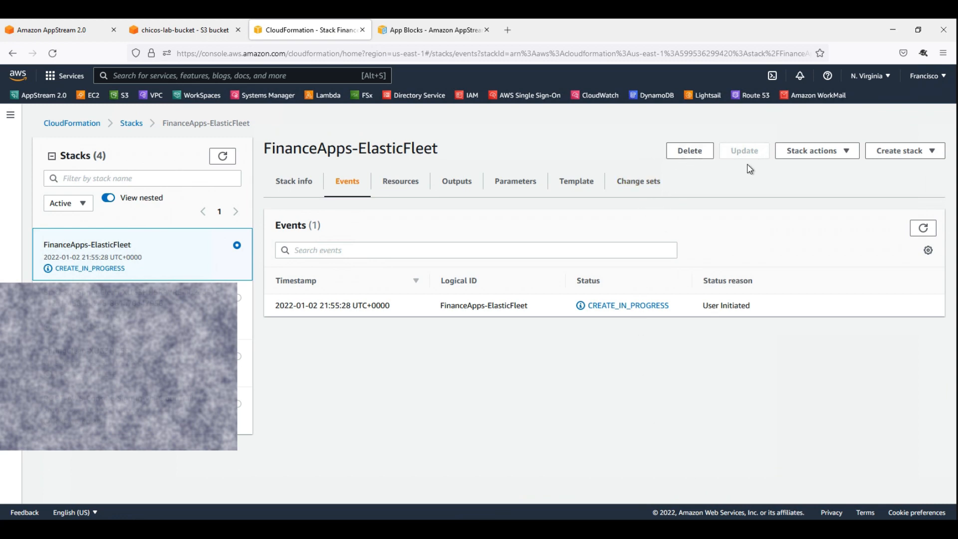
Refresh the FinanceApps-ElasticFleet stack events until creation finishes, checking the app block and application entries.
left_click(924, 229)
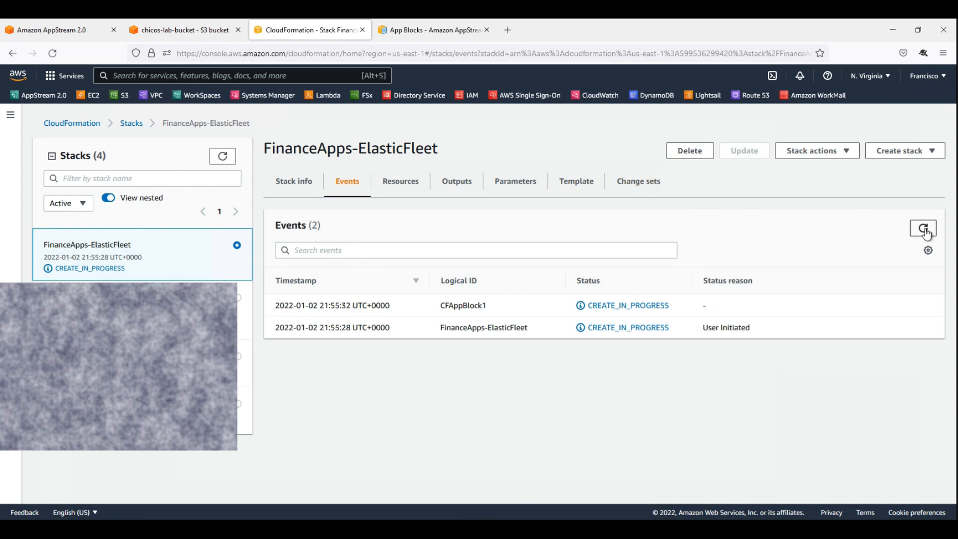
left_click(923, 230)
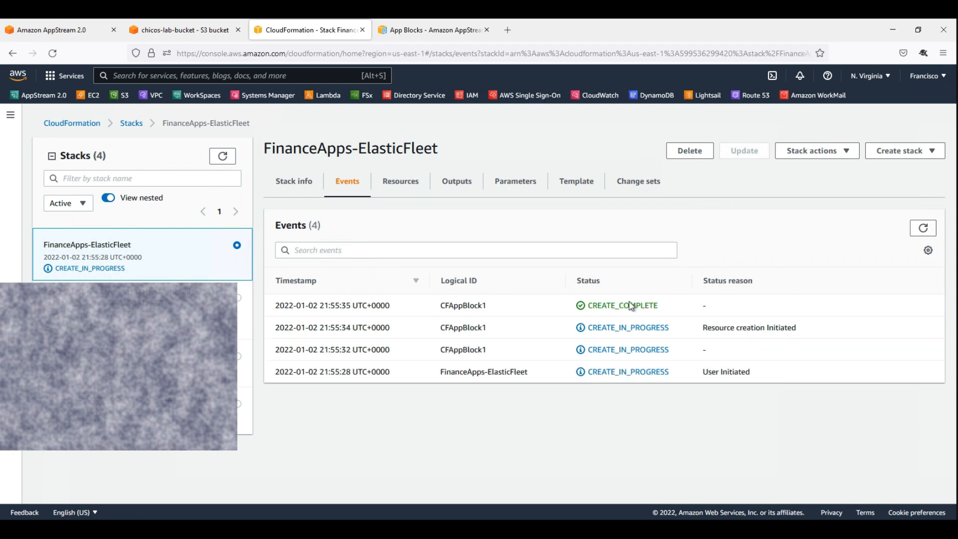
left_click(917, 230)
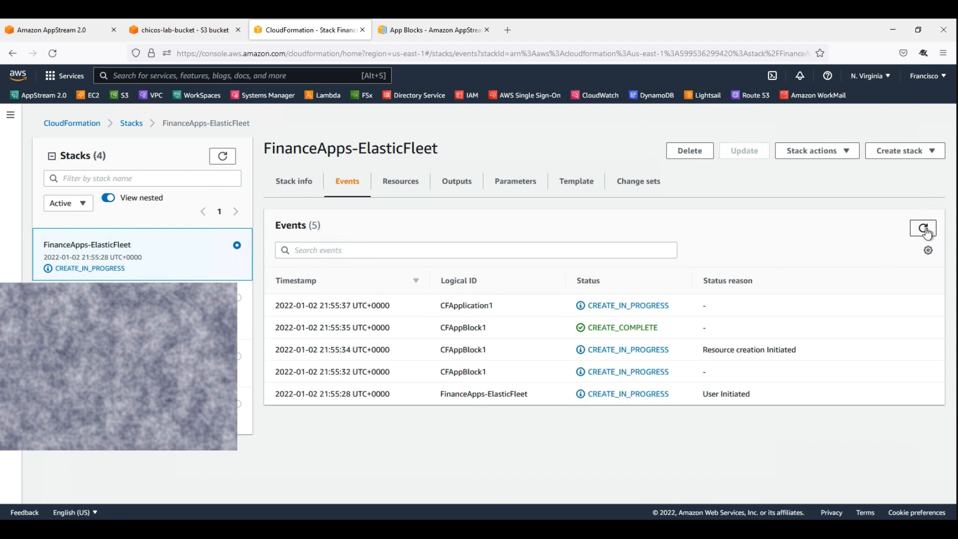
left_click_drag(449, 328, 540, 307)
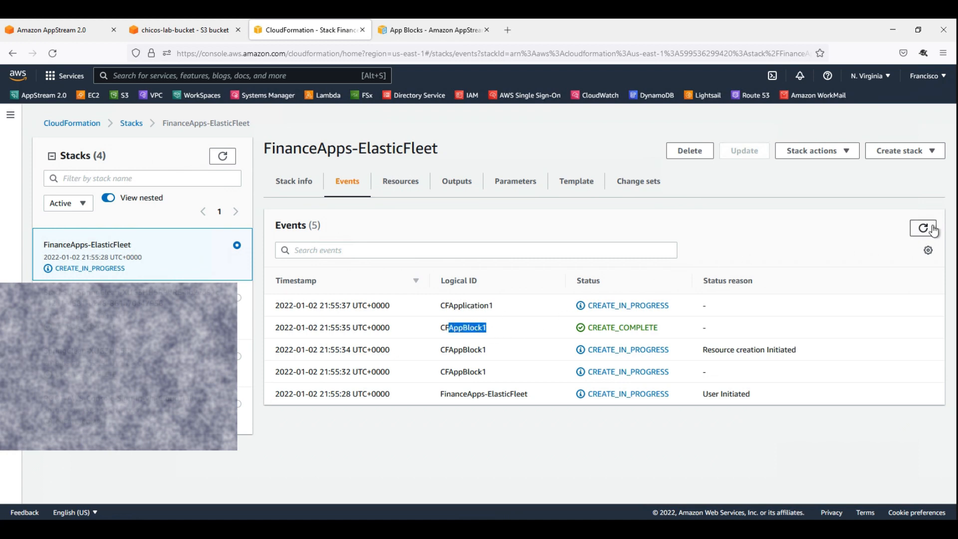
left_click(927, 232)
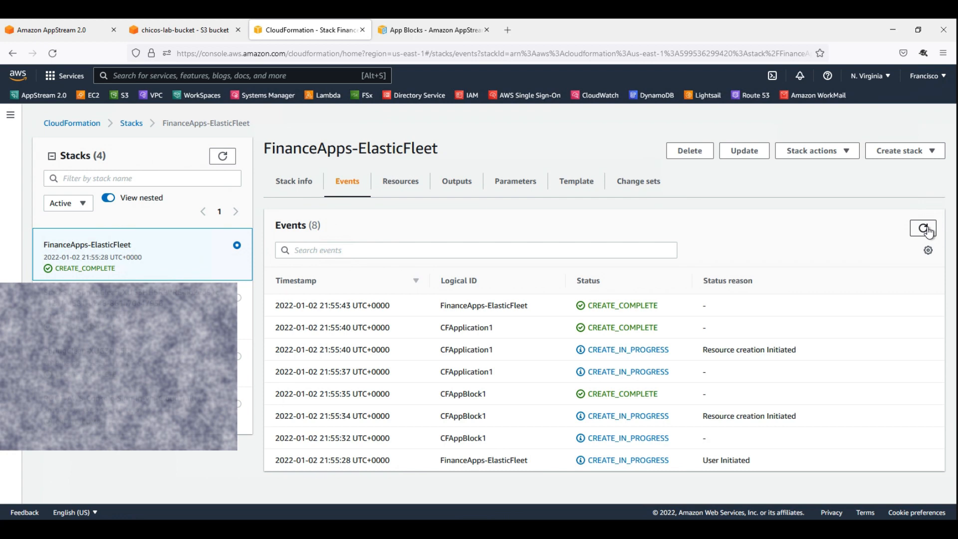
left_click_drag(453, 328, 442, 306)
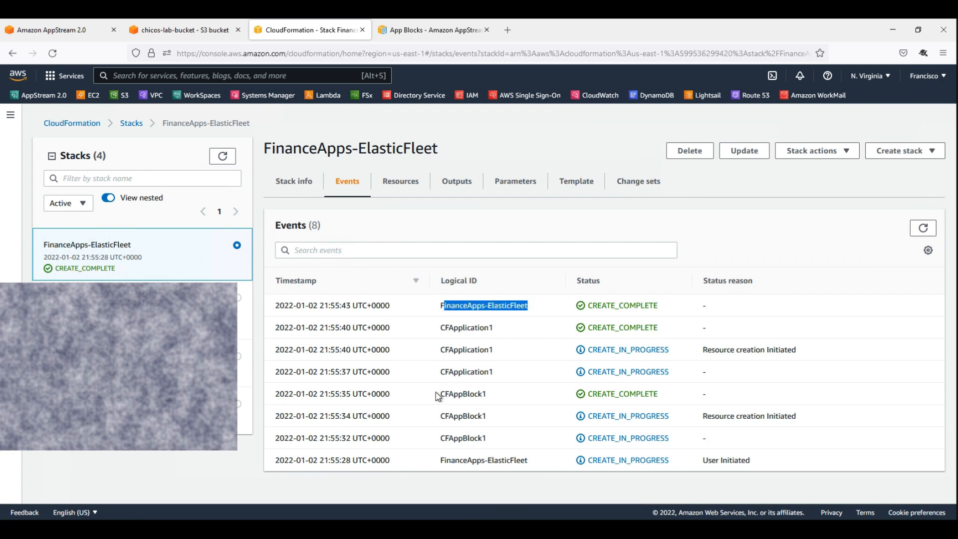
Switch to the AppStream 2.0 console and check the deployed application and its app block in the Applications section.
left_click(46, 30)
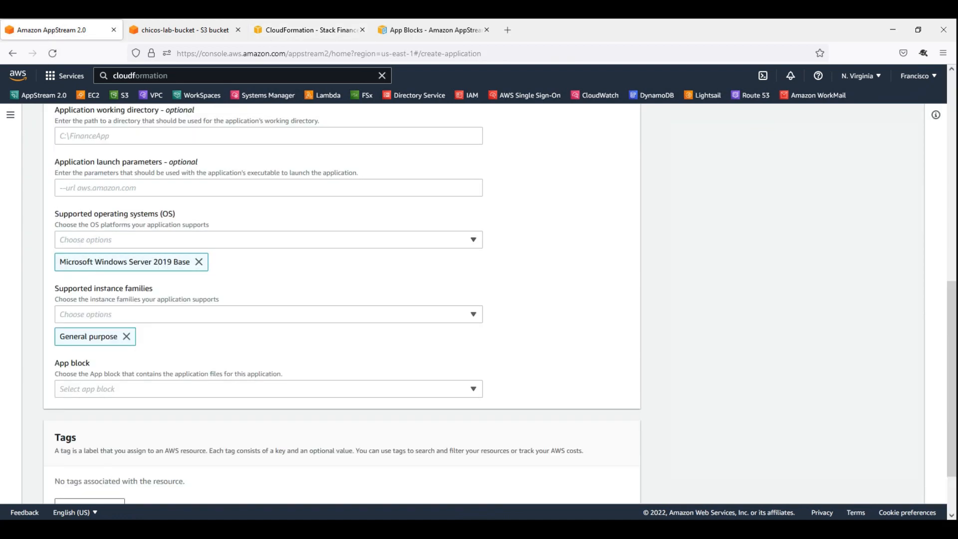
scroll(66, 128, "up", 10)
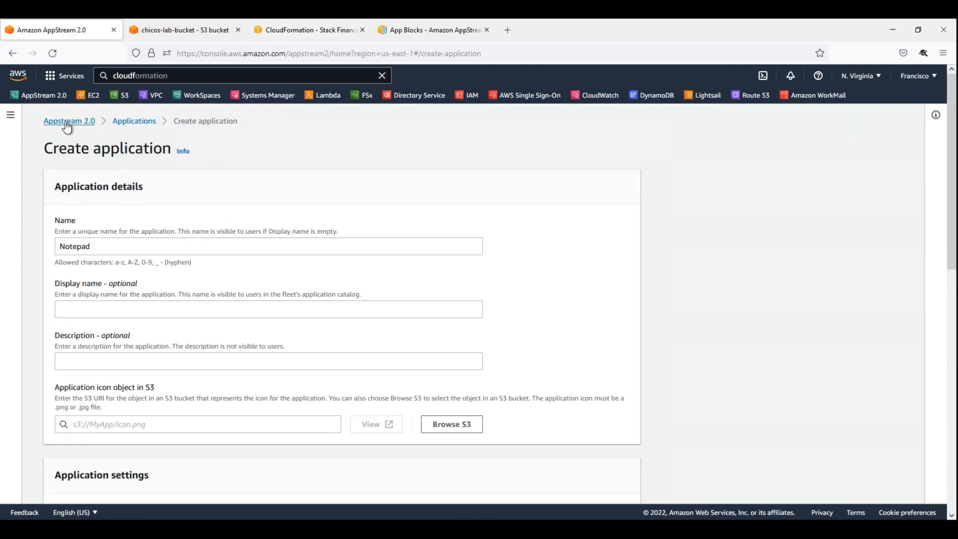
left_click(67, 123)
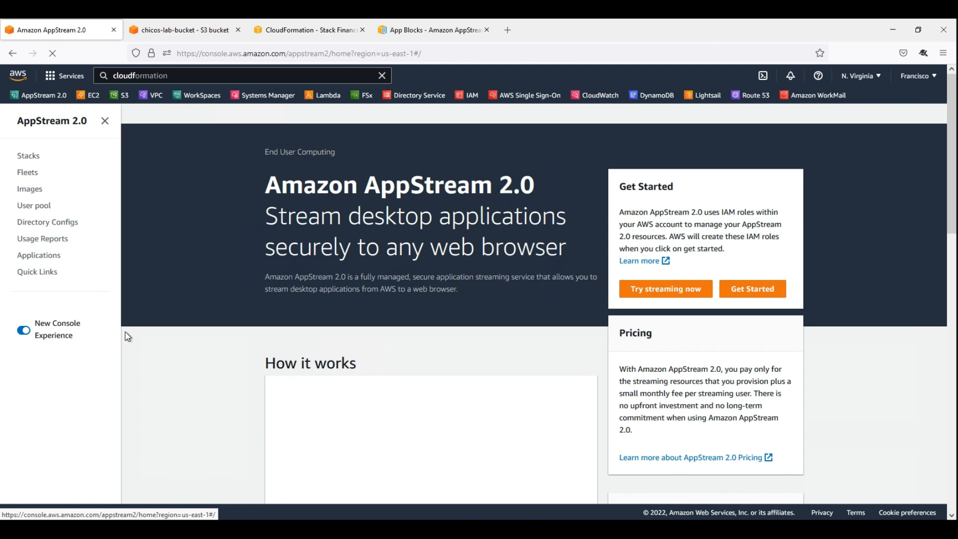
left_click(50, 261)
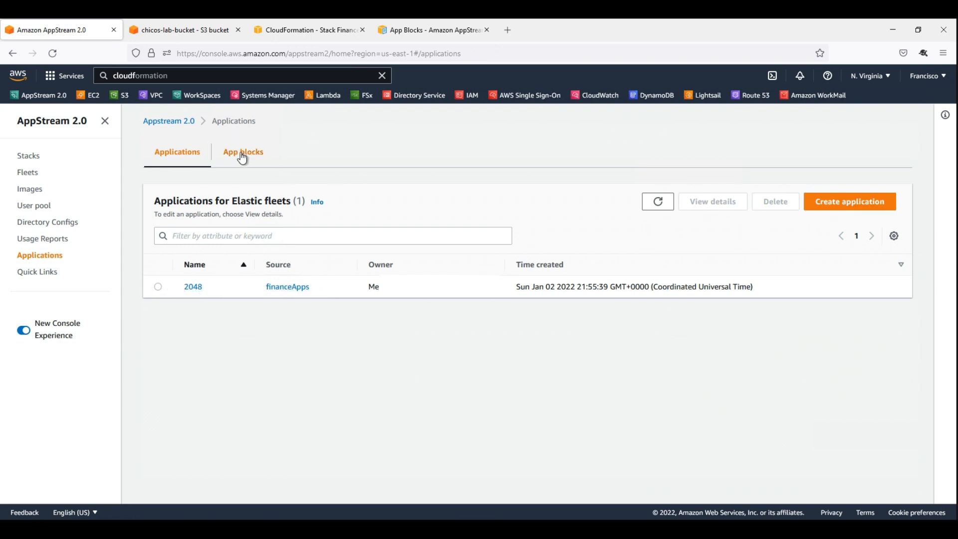
left_click(242, 152)
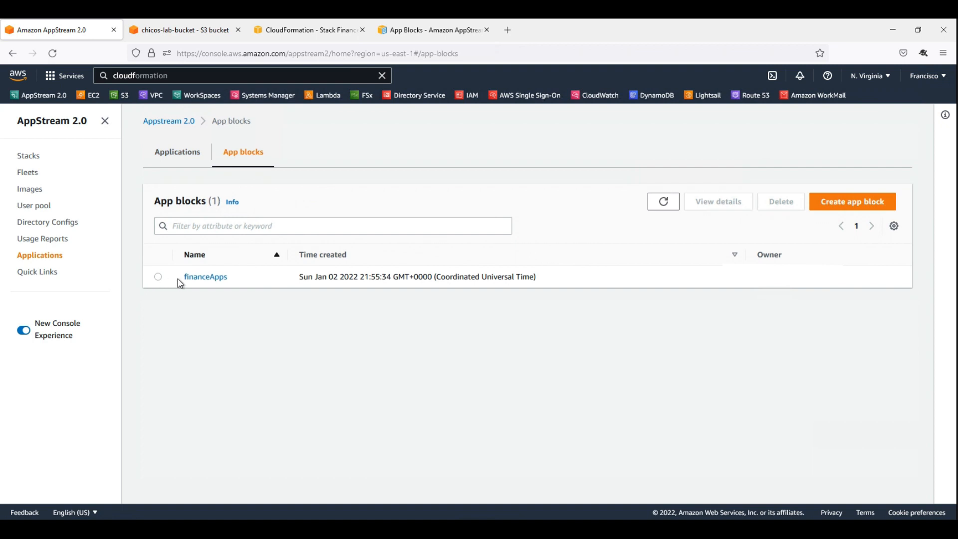
left_click_drag(244, 284, 176, 286)
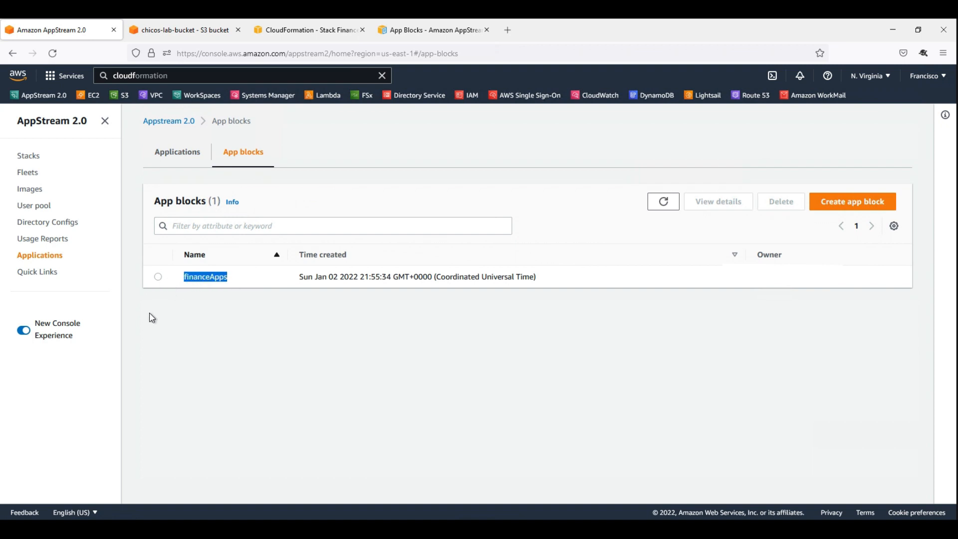
left_click(186, 313)
Start creating a new fleet, choose the Elastic fleet type, and continue to the fleet configuration.
left_click(28, 173)
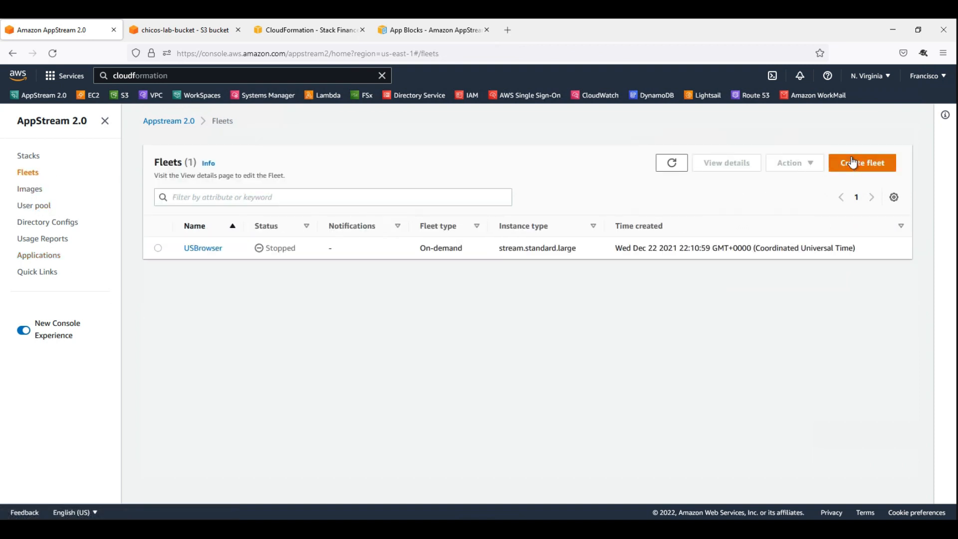
left_click(852, 162)
left_click(225, 251)
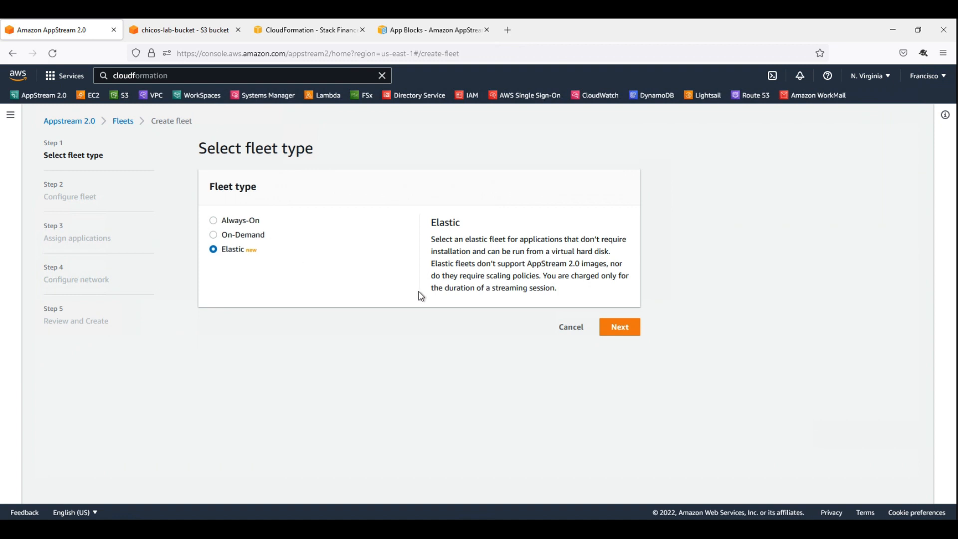
left_click(624, 321)
Name the fleet FinanceApps, choose the stream.standard.medium instance type, keep the remaining defaults, and continue to application assignment.
left_click(307, 247)
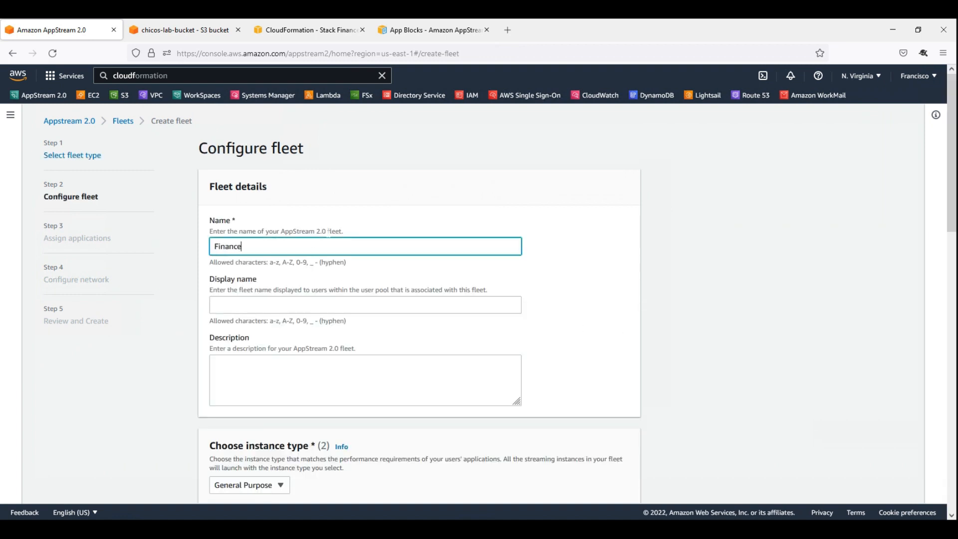
scroll(333, 242, "down", 3)
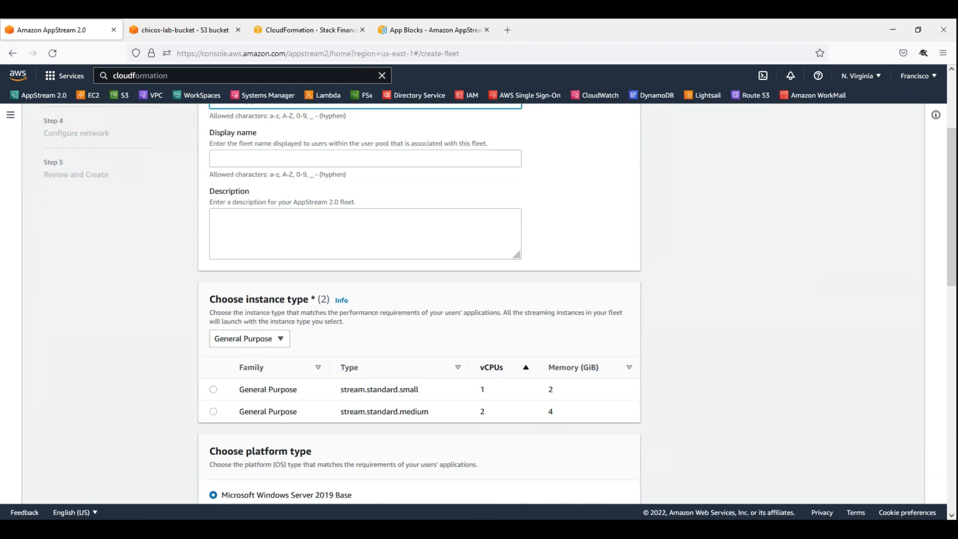
left_click(213, 389)
scroll(171, 393, "down", 5)
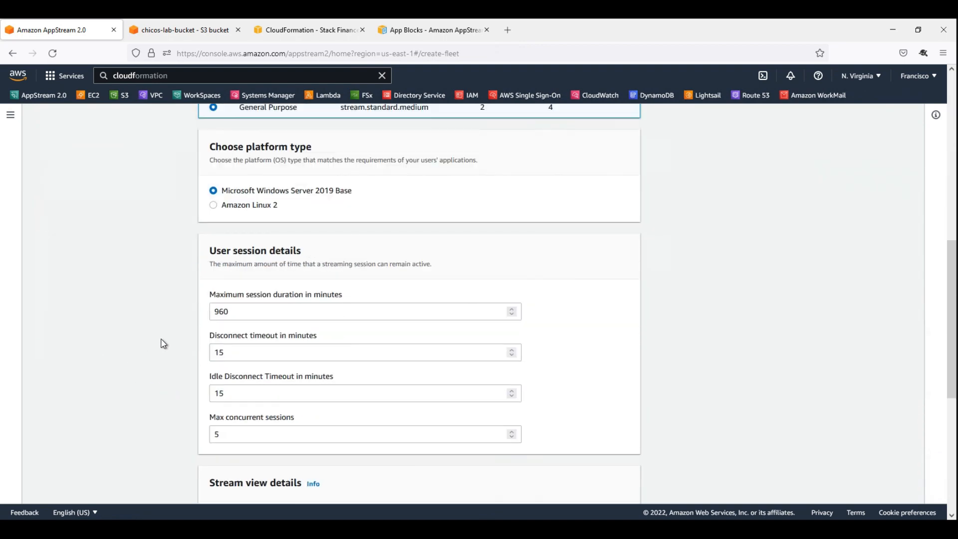
scroll(447, 429, "down", 6)
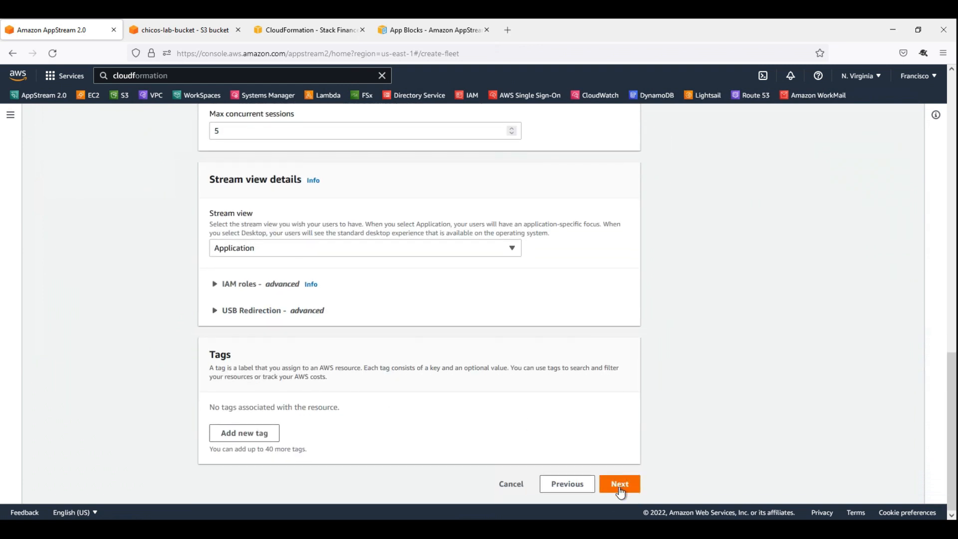
left_click(618, 485)
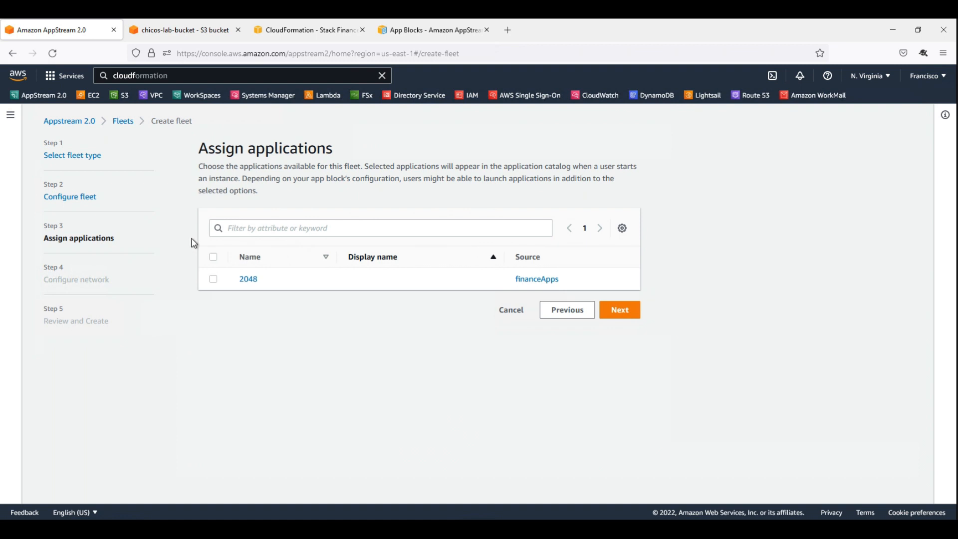
Assign the 2048 application to the fleet, continue through network and review, acknowledge the pricing details, and create the fleet.
left_click(213, 279)
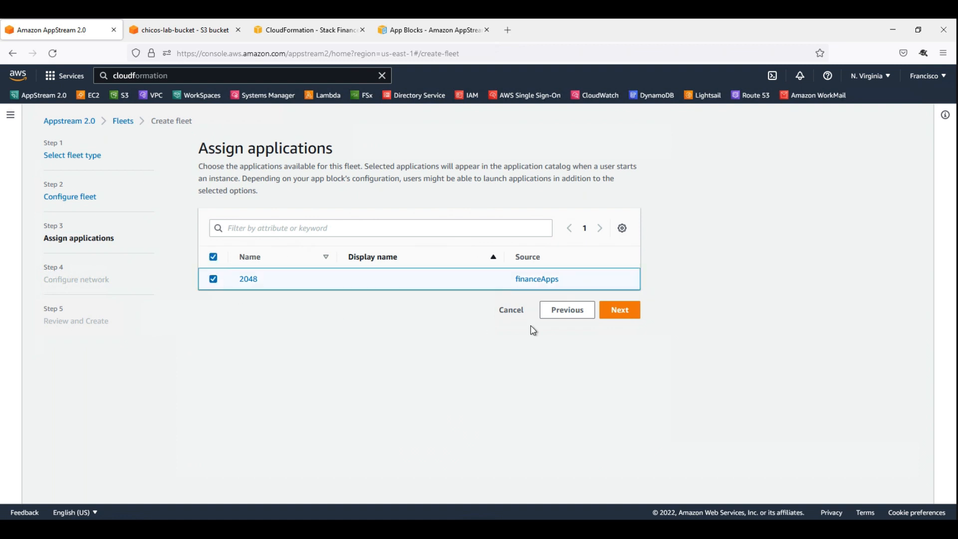
left_click(619, 310)
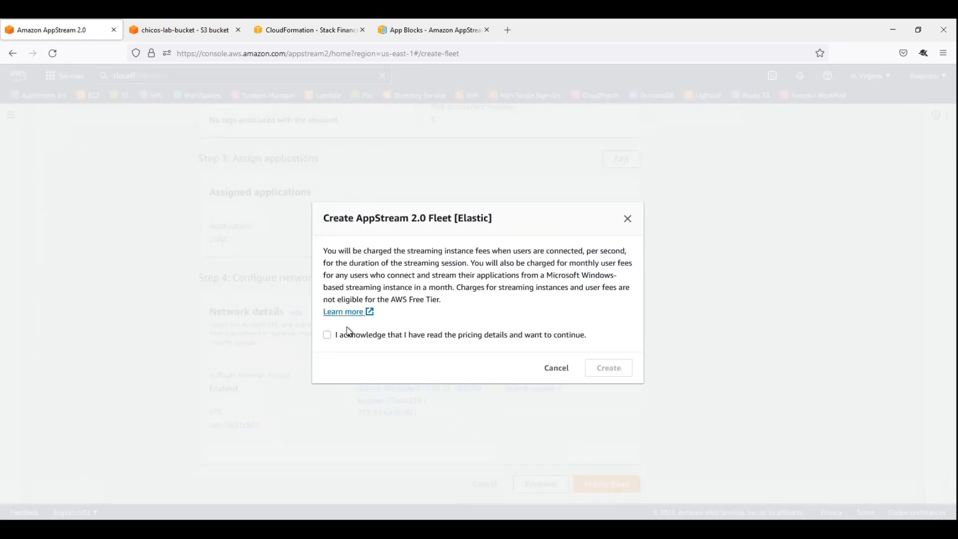
left_click(342, 335)
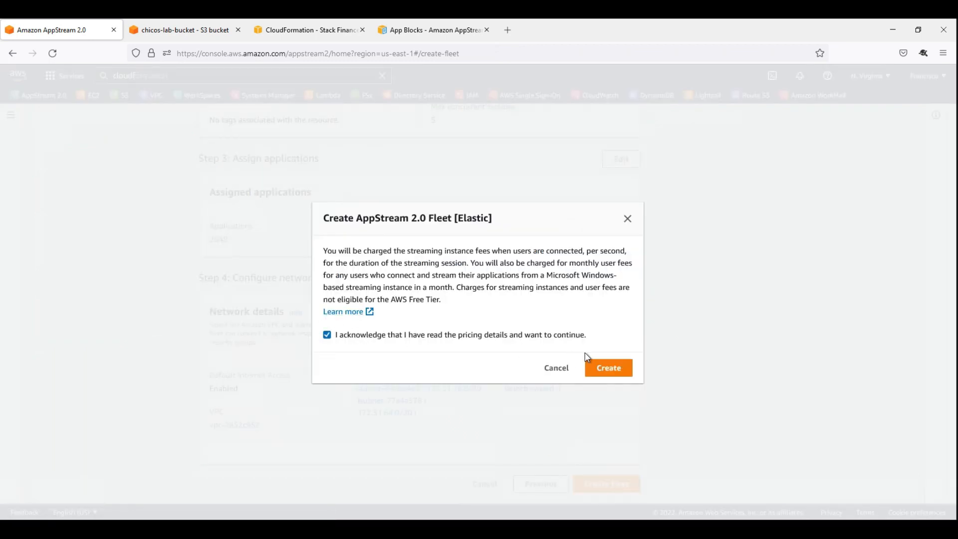
left_click(606, 367)
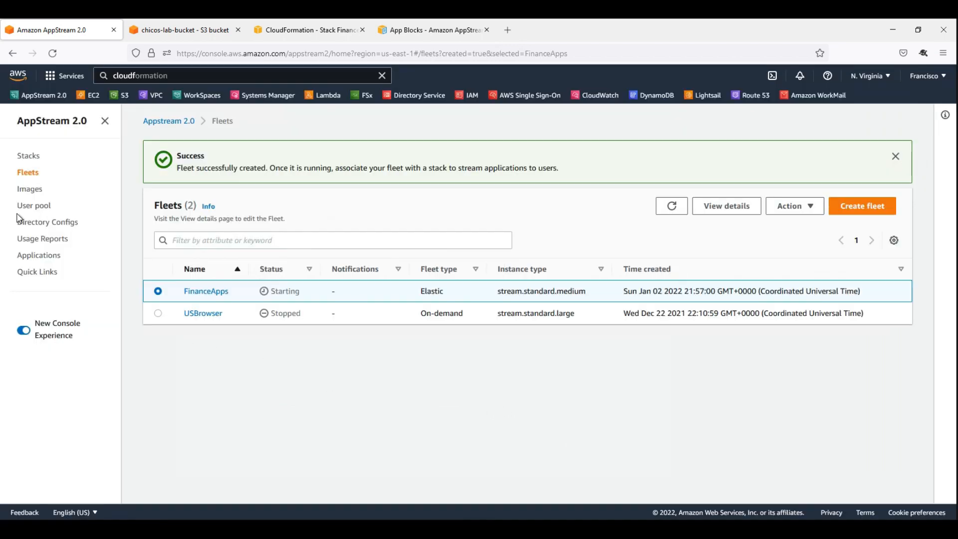
Start a new AppStream stack named FinanceApps, associate it with the FinanceApps fleet, and continue to the storage settings.
left_click(30, 158)
left_click(884, 231)
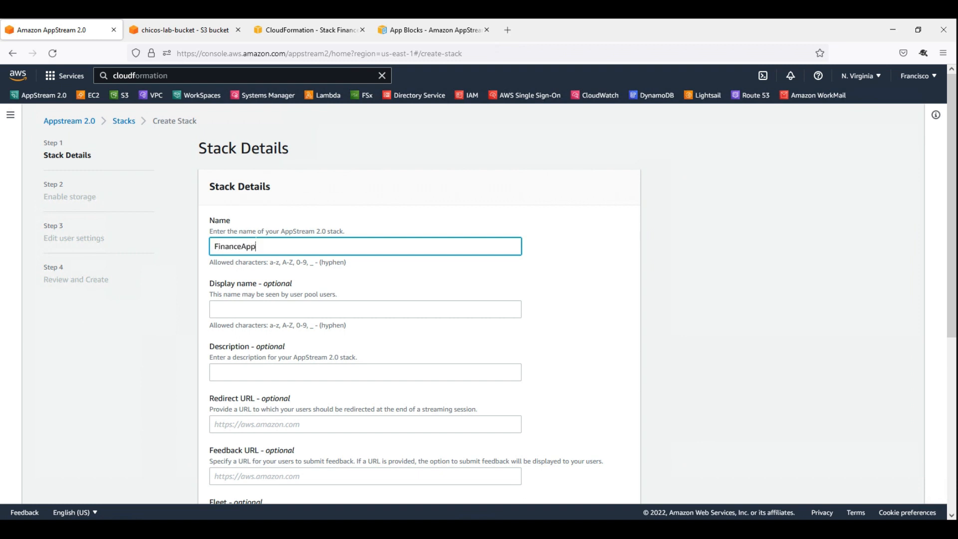
scroll(507, 389, "down", 5)
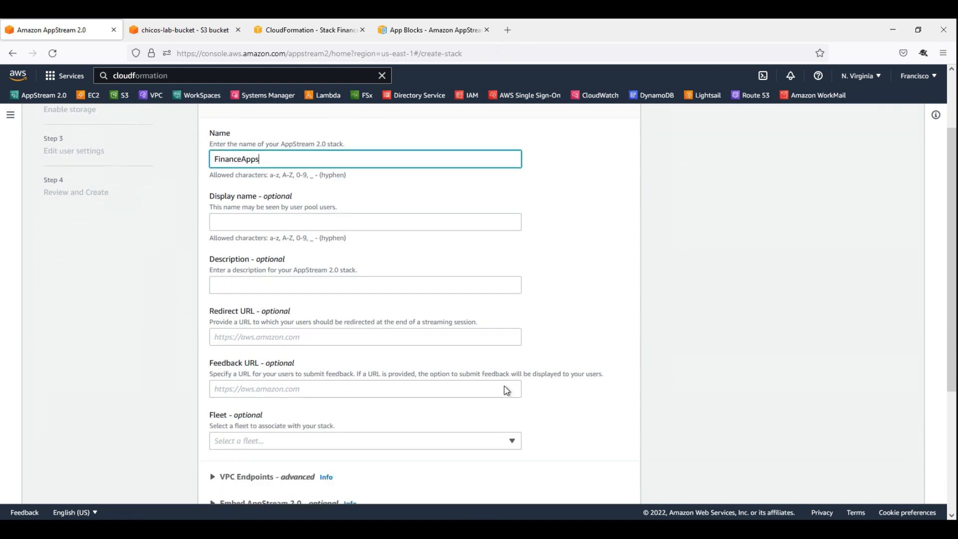
left_click(258, 252)
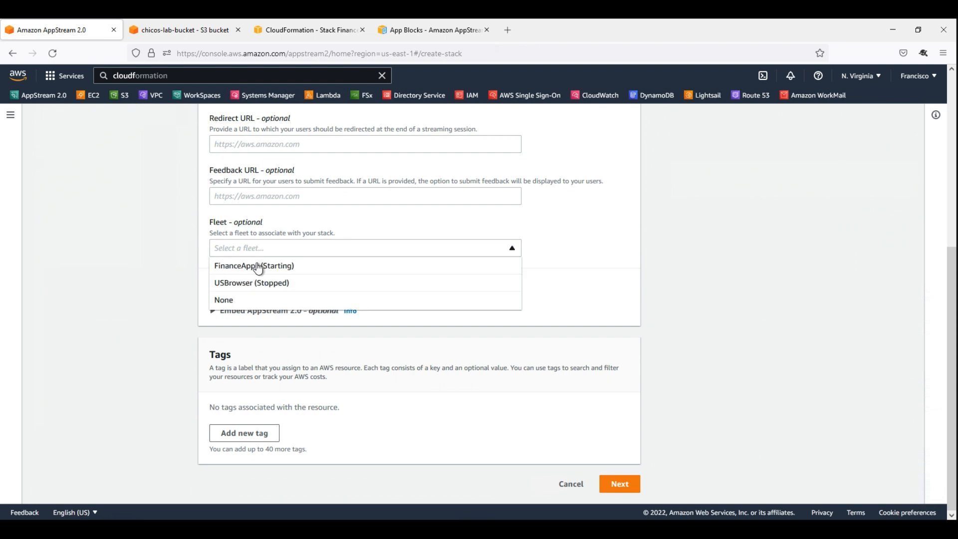
left_click(308, 272)
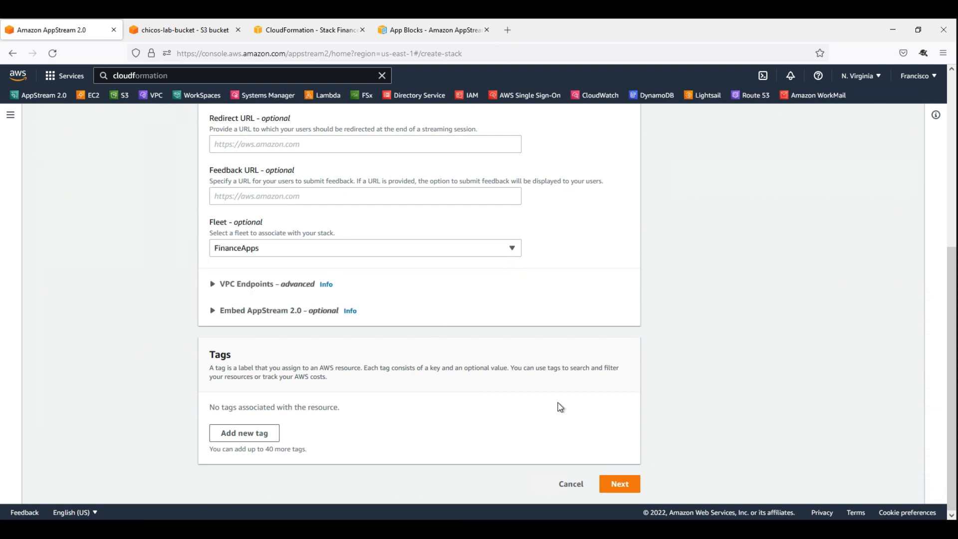
left_click(620, 484)
Keep the default storage and user settings, review the stack summary, and create the stack.
scroll(549, 435, "down", 2)
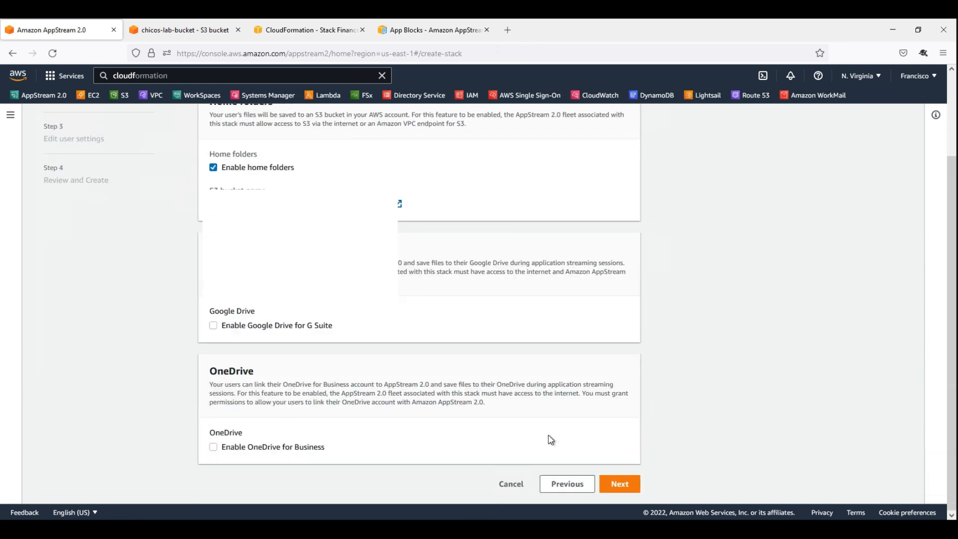
left_click(620, 485)
scroll(618, 492, "down", 2)
left_click(618, 487)
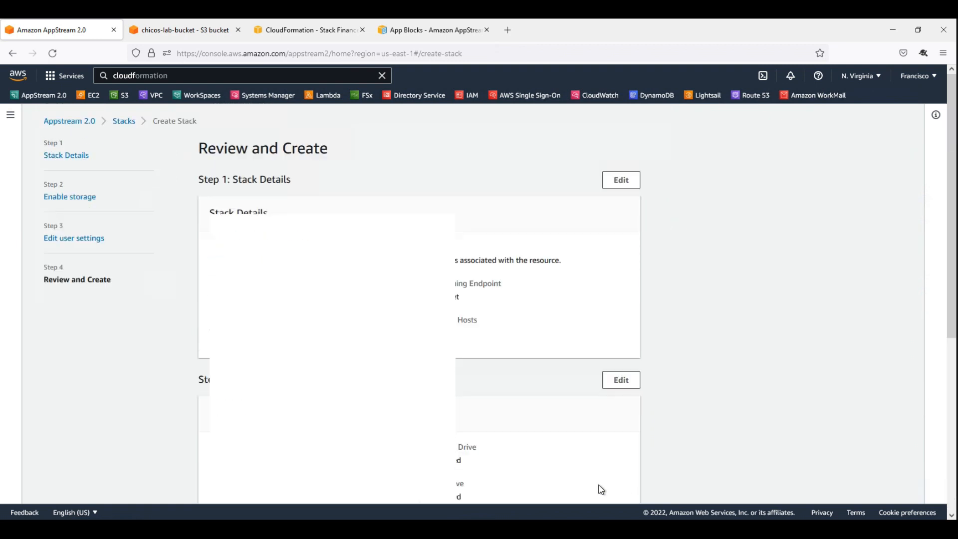
scroll(621, 448, "down", 5)
left_click(621, 485)
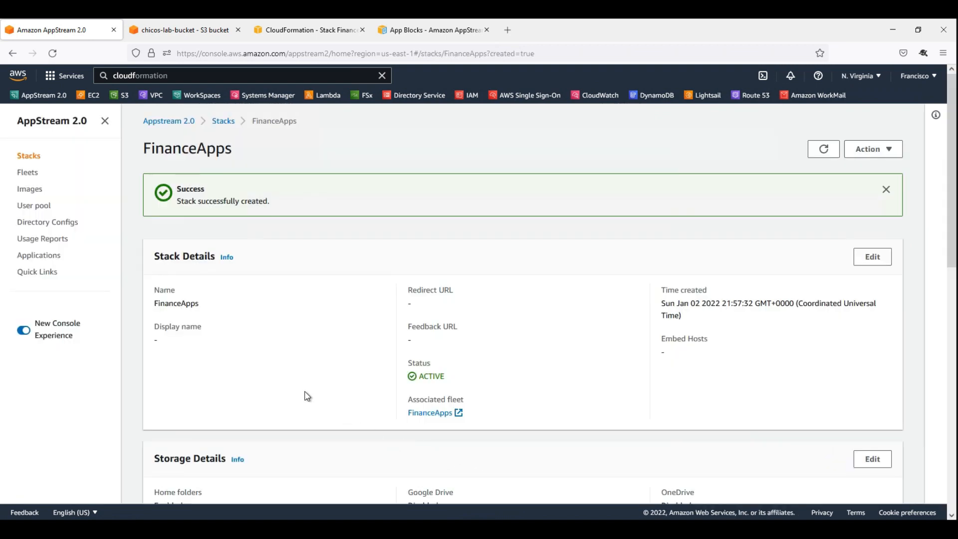
Open the fleets list and refresh it to check the FinanceApps fleet's status.
left_click(28, 172)
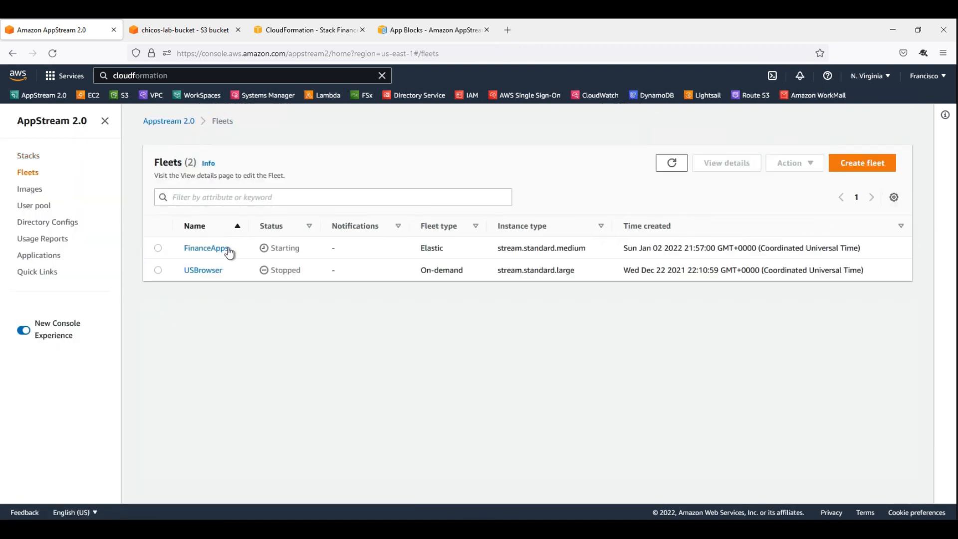
left_click(671, 163)
Switch to the AppBlock/Application wizard and review its Prerequisites, from the S3 bucket preparation to the VHDX mount script.
left_click(198, 529)
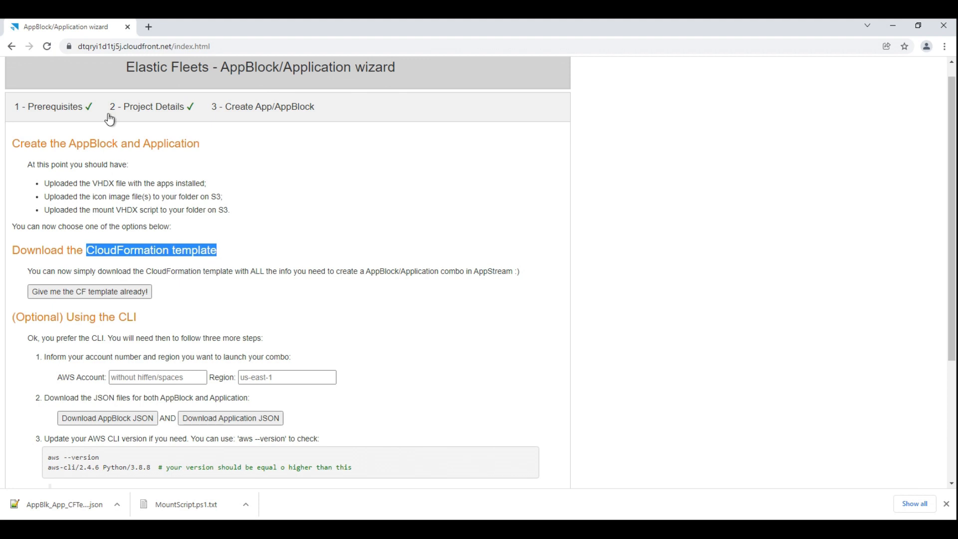
left_click(55, 109)
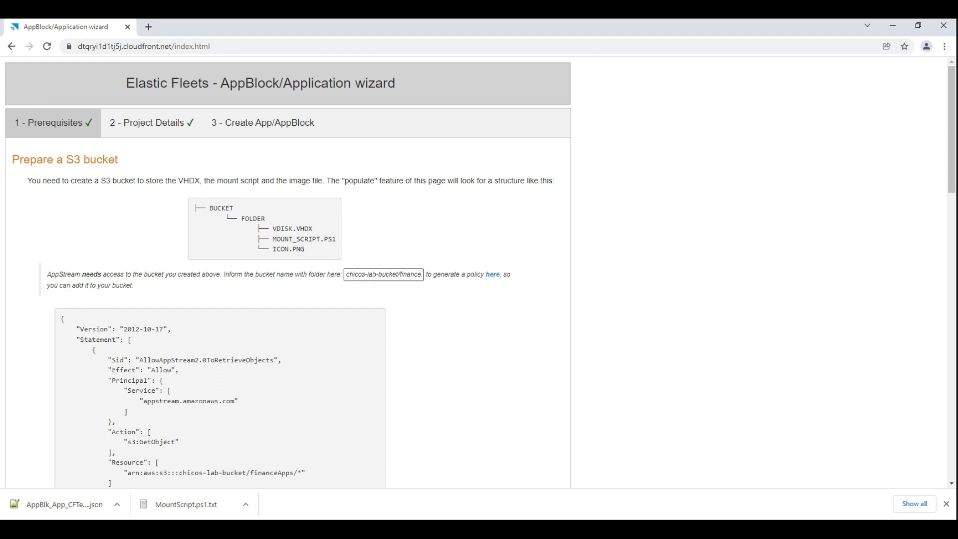
scroll(274, 342, "down", 10)
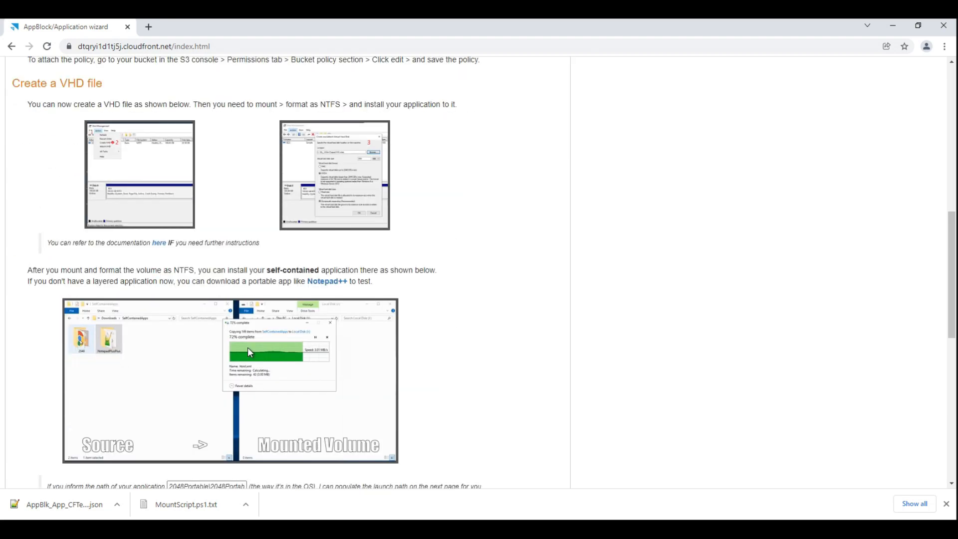
scroll(274, 342, "down", 7)
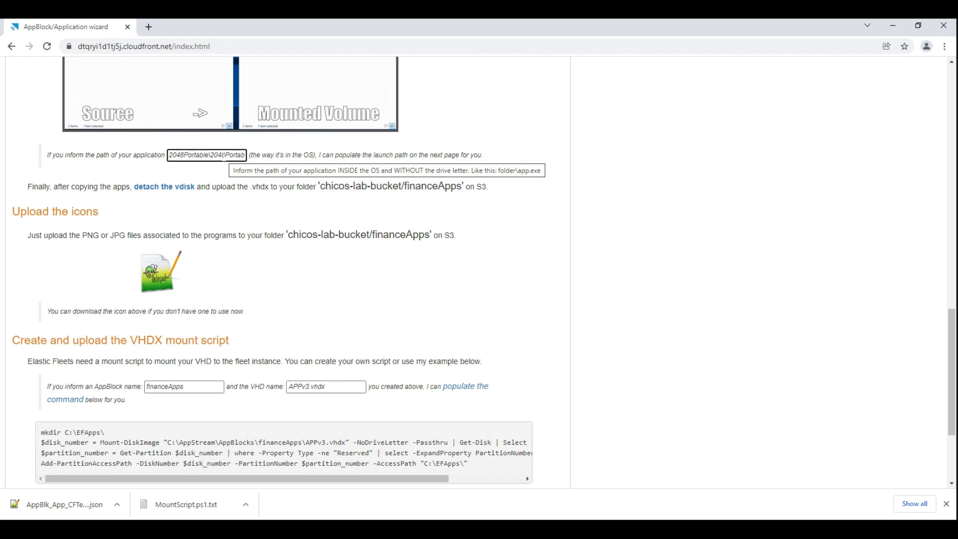
left_click(183, 387)
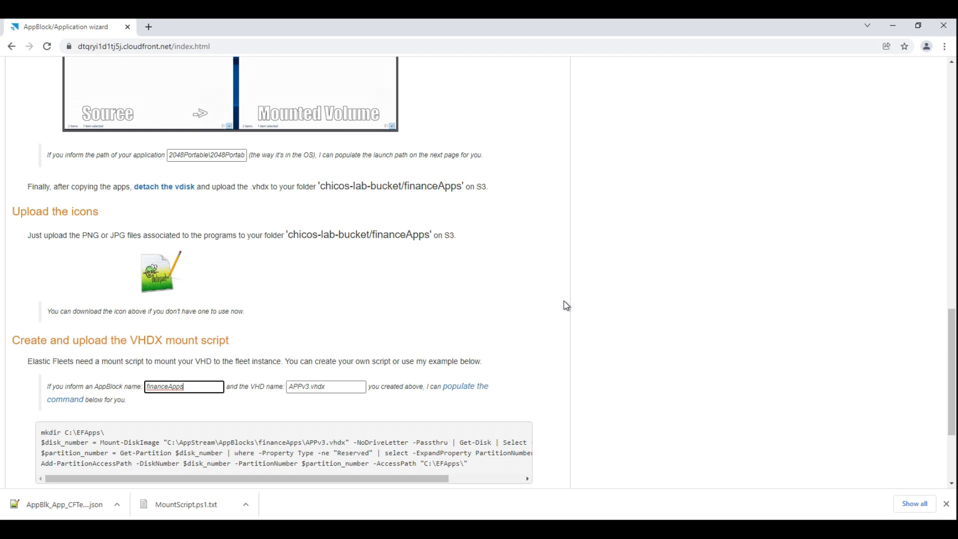
scroll(526, 304, "up", 7)
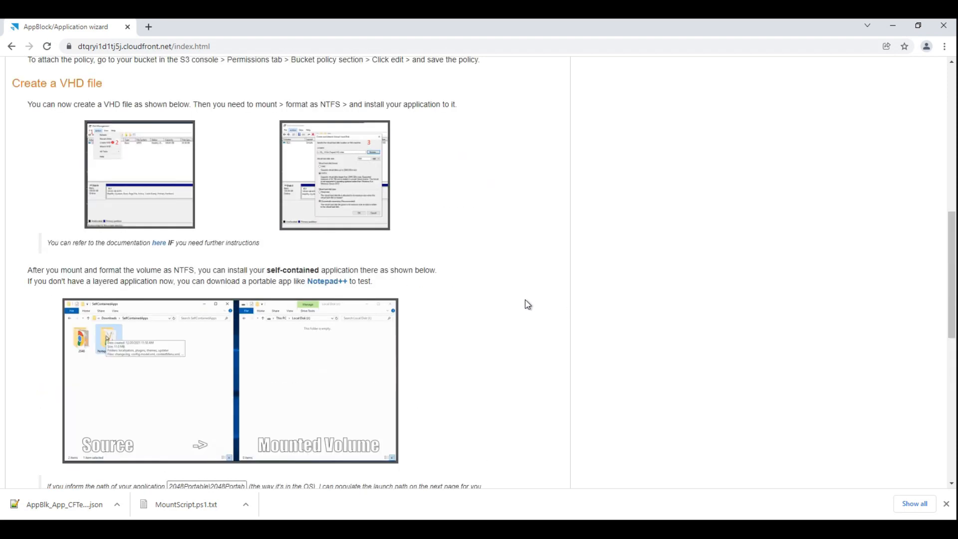
scroll(527, 304, "up", 6)
scroll(527, 304, "up", 5)
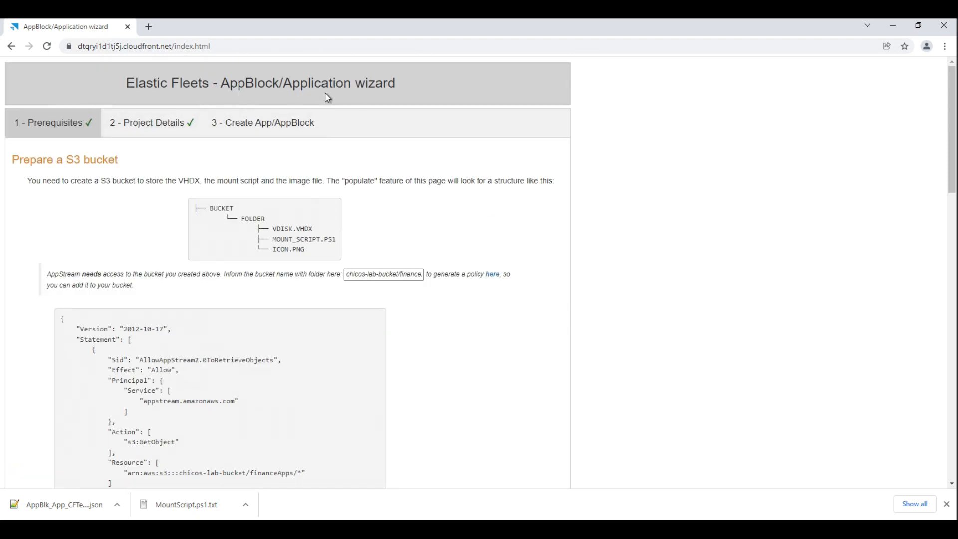
left_click_drag(261, 77, 293, 83)
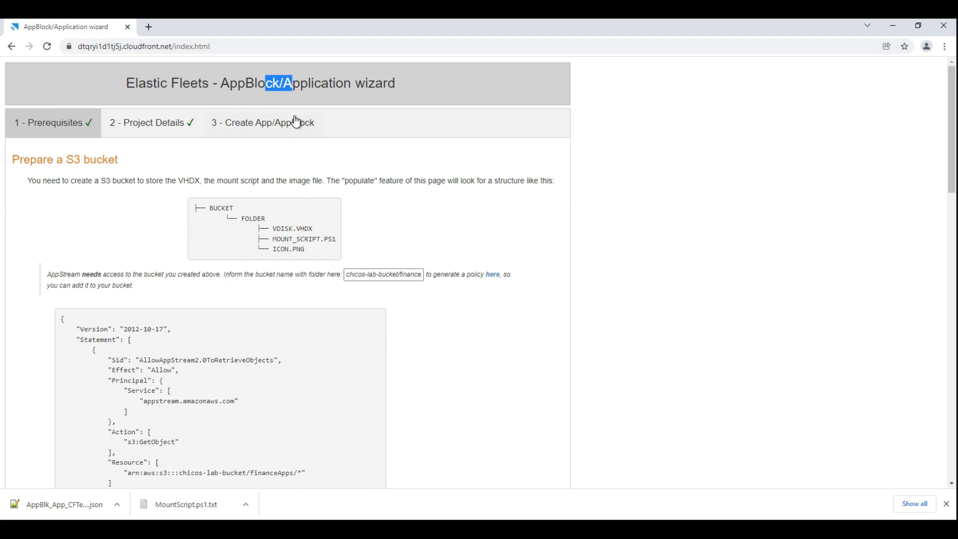
left_click(410, 149)
Switch back to the AppStream console in Firefox and refresh the fleets list to check the FinanceApps fleet's status.
mouse_move(120, 529)
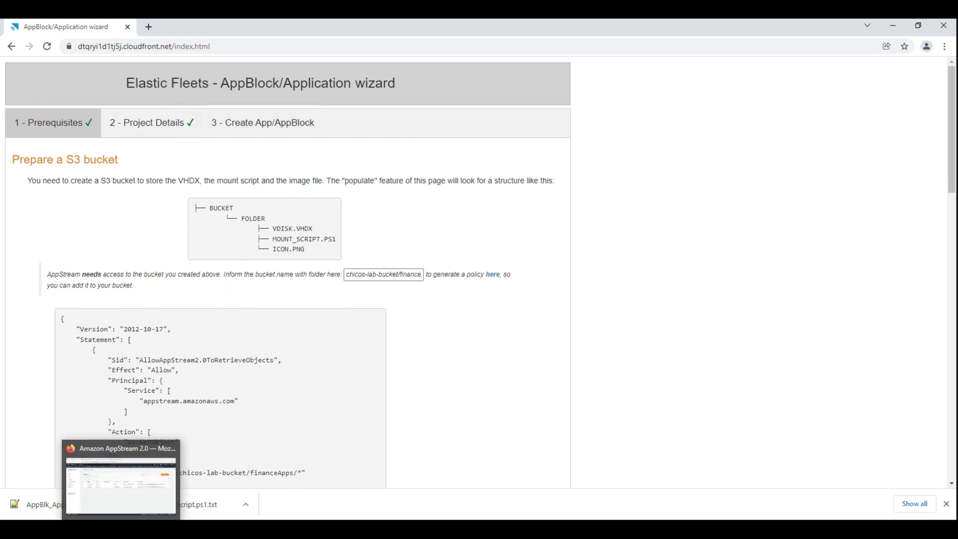
left_click(121, 481)
left_click(670, 165)
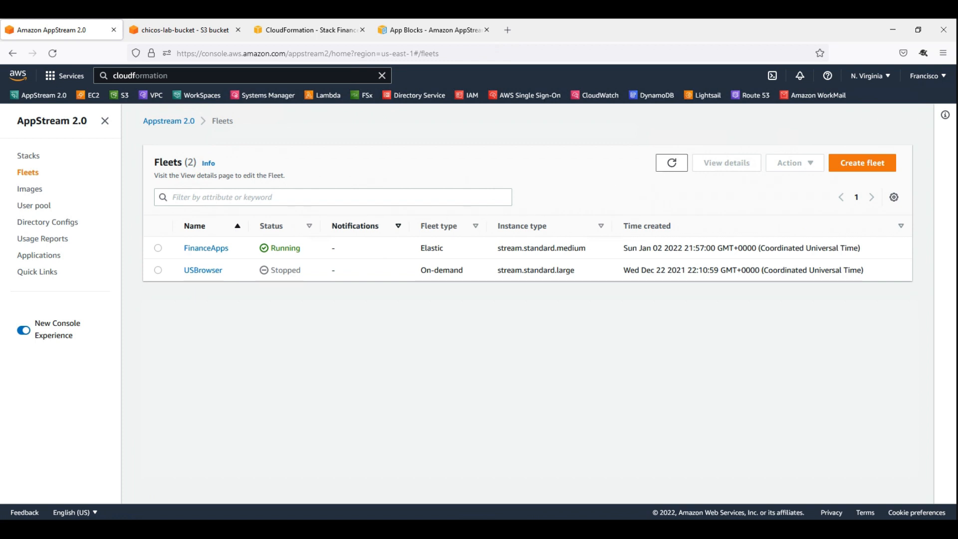
Generate a streaming URL for the FinanceApps stack with user ID User1, keeping the 30-minute expiration.
left_click(33, 158)
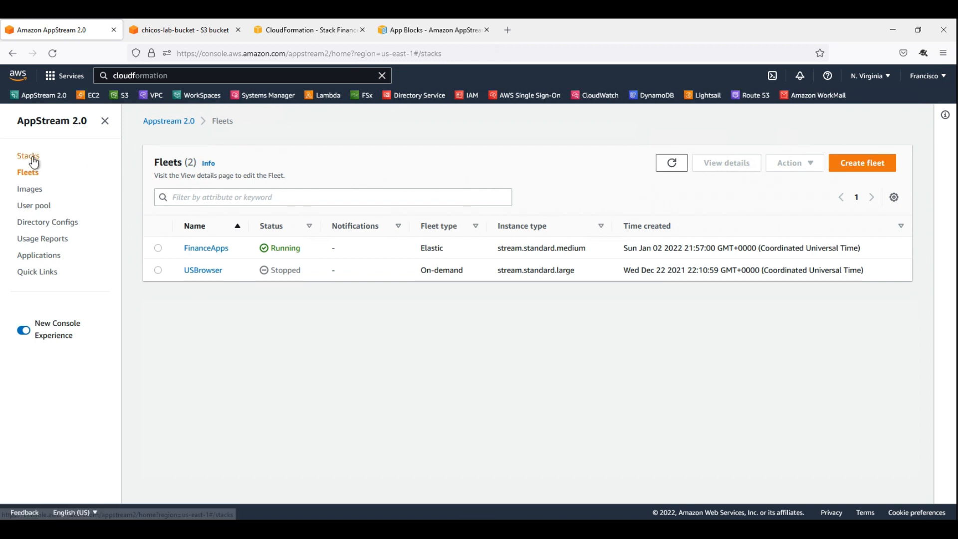
left_click(158, 312)
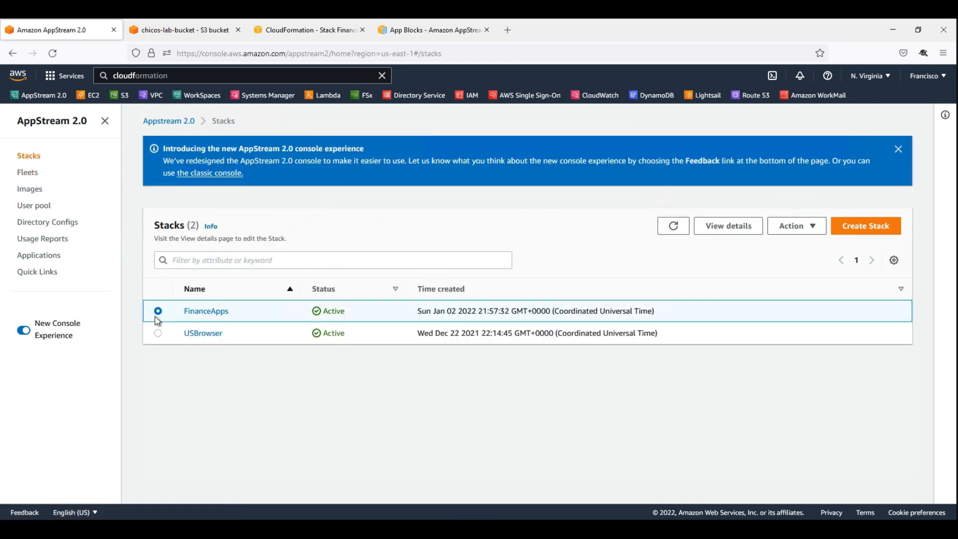
left_click(801, 228)
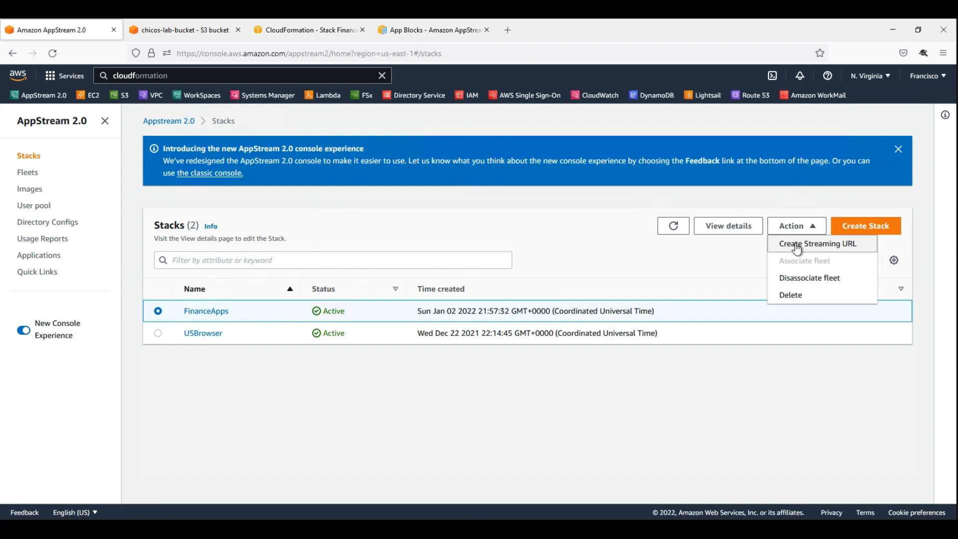
left_click(796, 246)
left_click(422, 278)
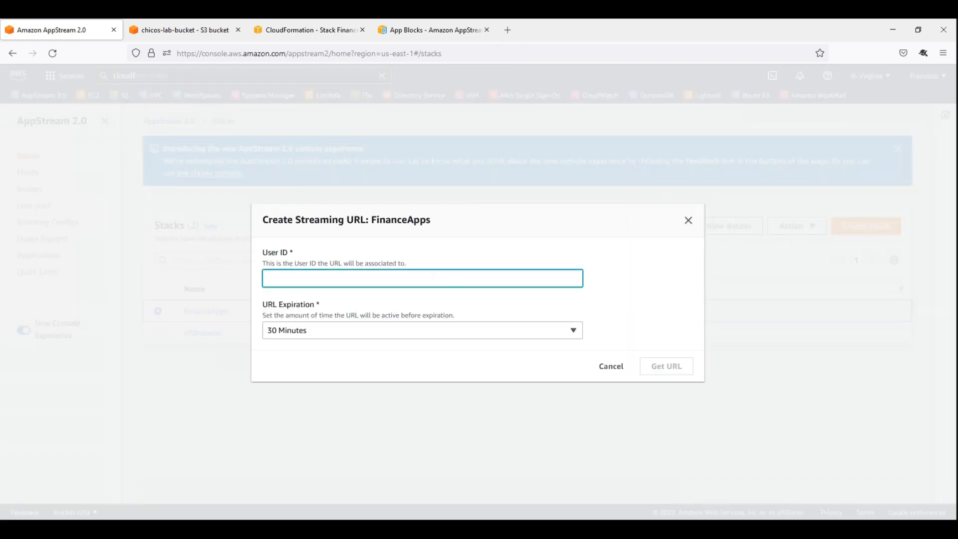
type("User1")
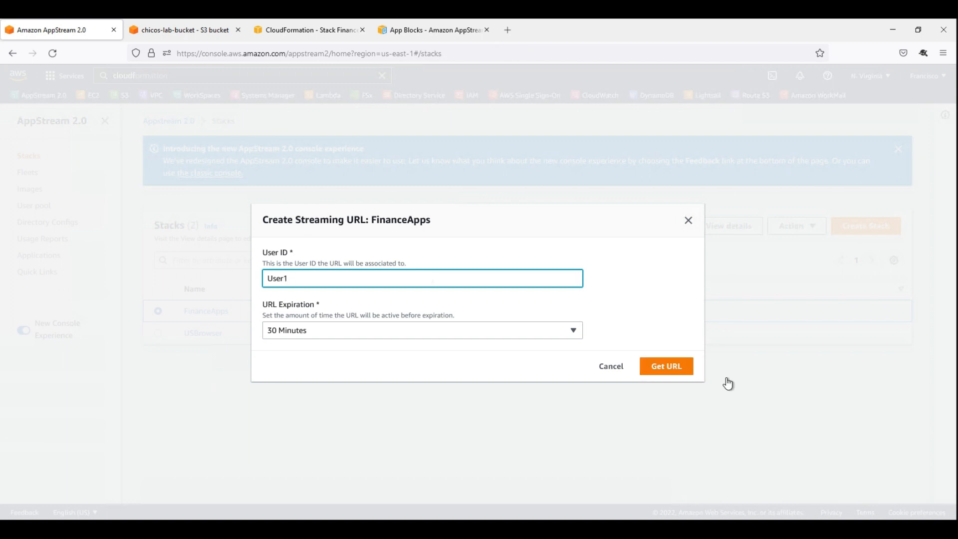
left_click(666, 367)
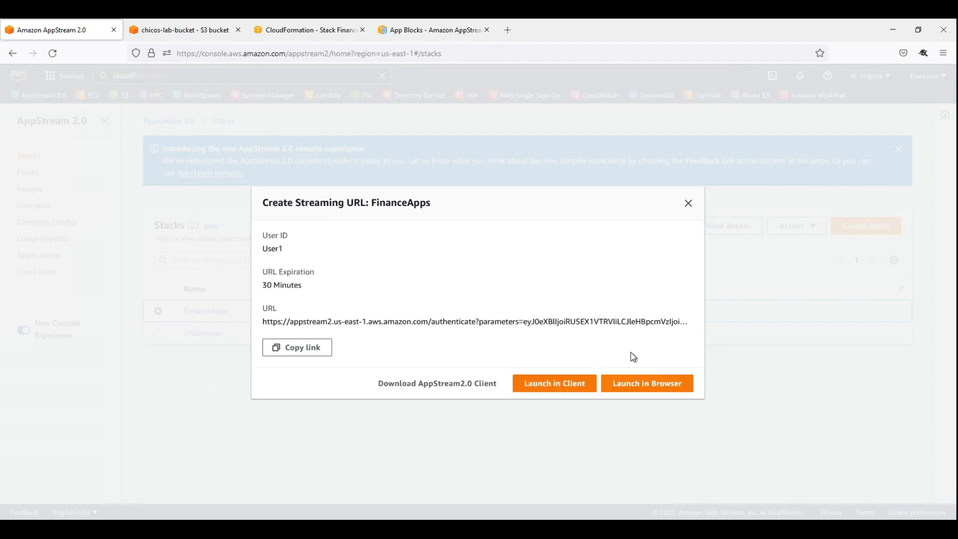
Copy the generated streaming URL, switch to the Chrome window with the wizard, and open the URL in a new tab.
left_click(294, 349)
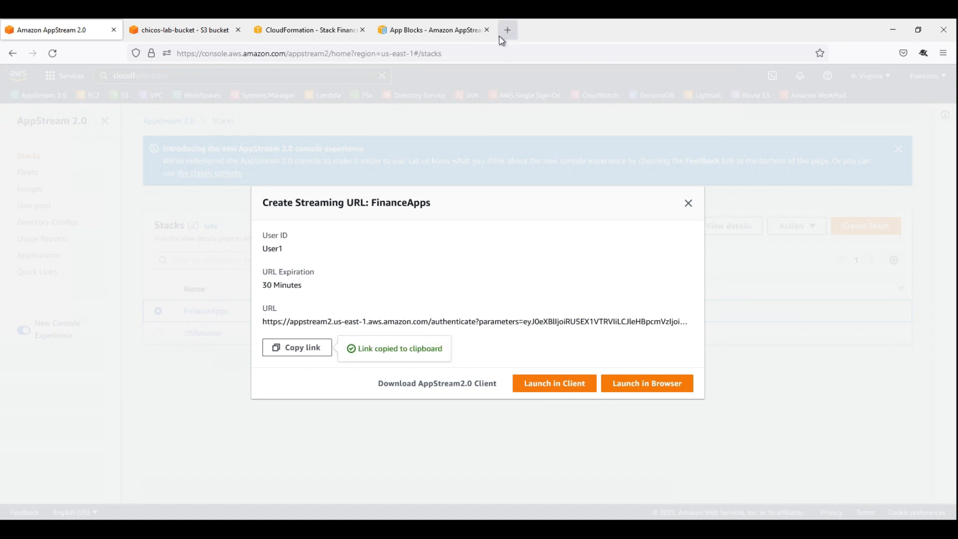
key("alt+Tab")
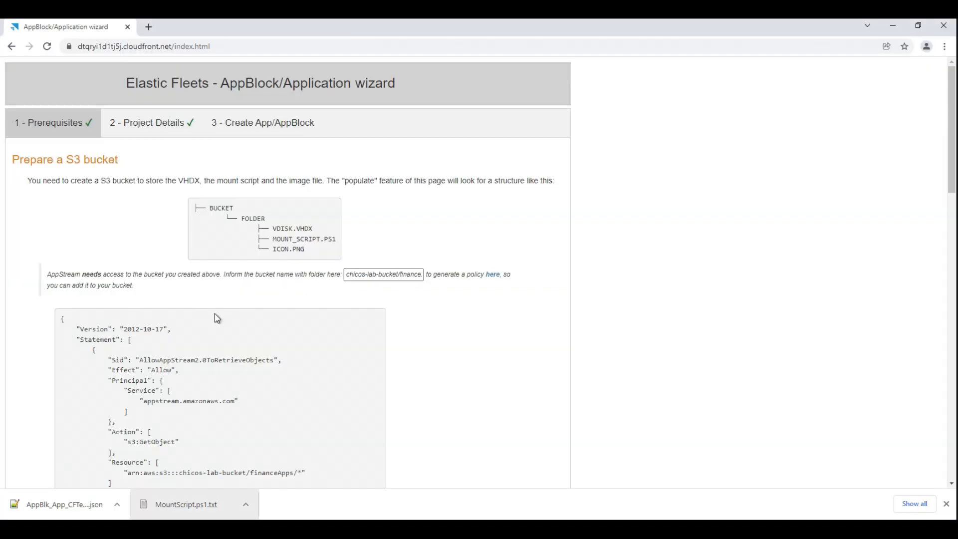
left_click(155, 27)
key("ctrl+v")
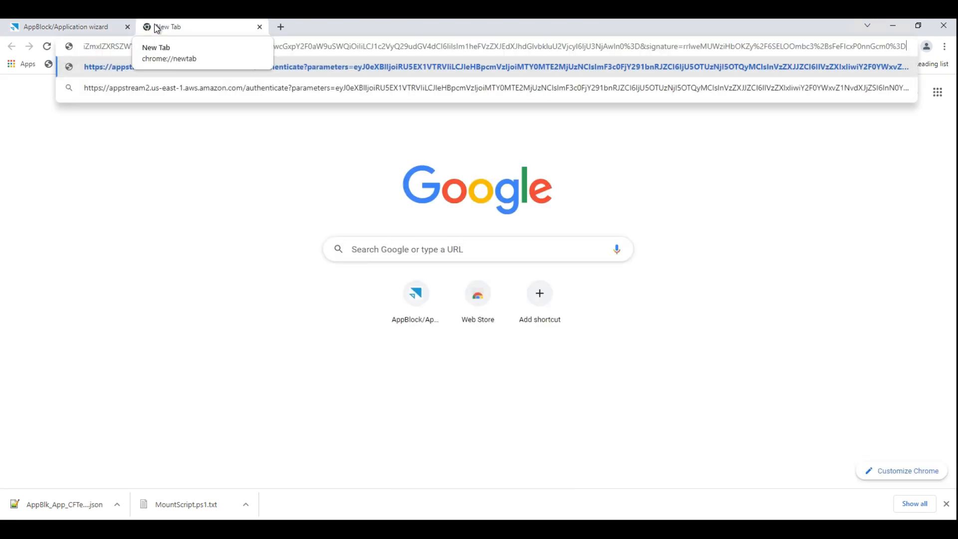
key("Return")
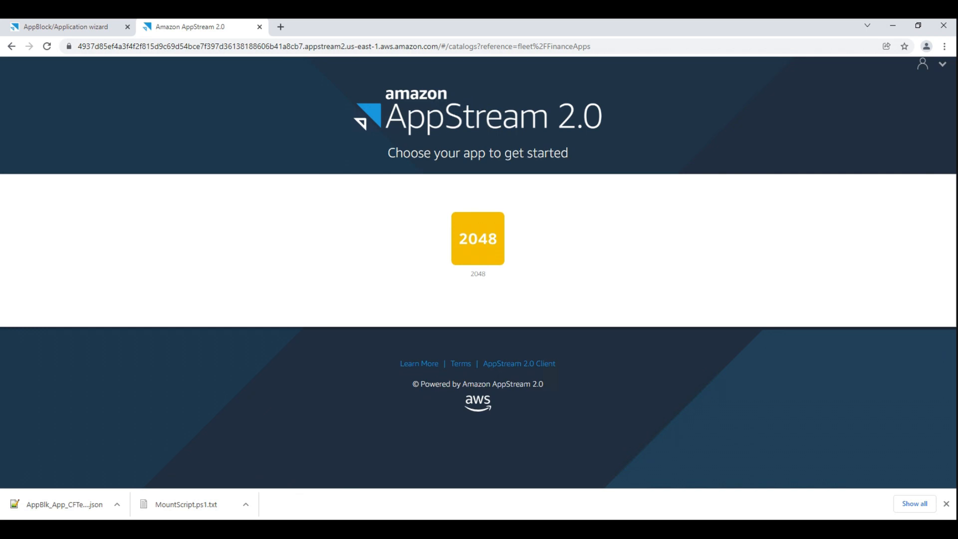
Dismiss the downloads bar, launch the 2048 app from the AppStream catalog, and allow notifications from the site.
left_click(945, 504)
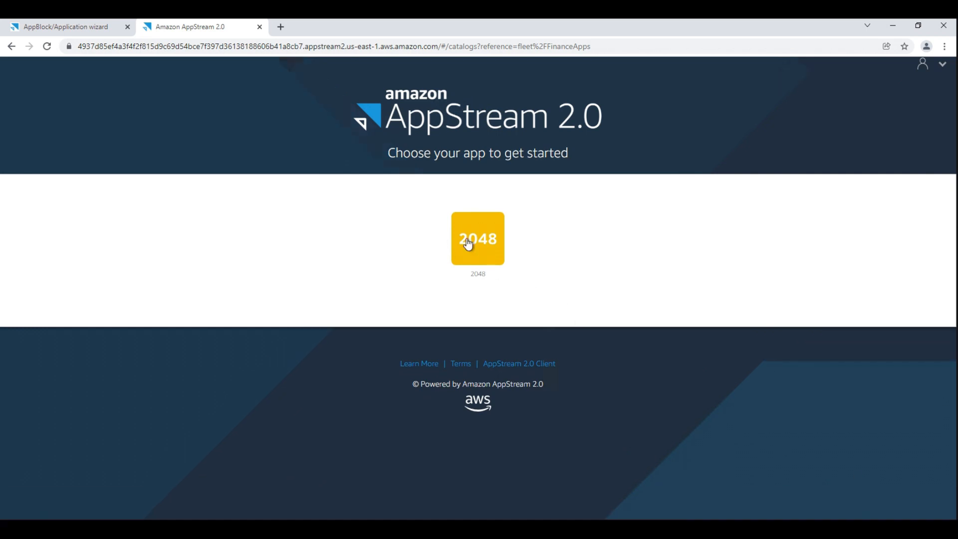
left_click(487, 236)
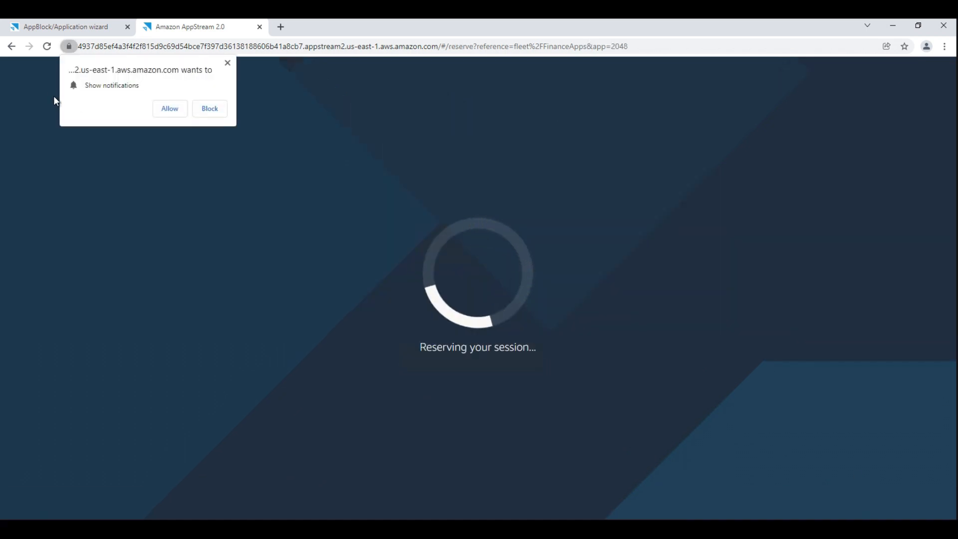
left_click(167, 109)
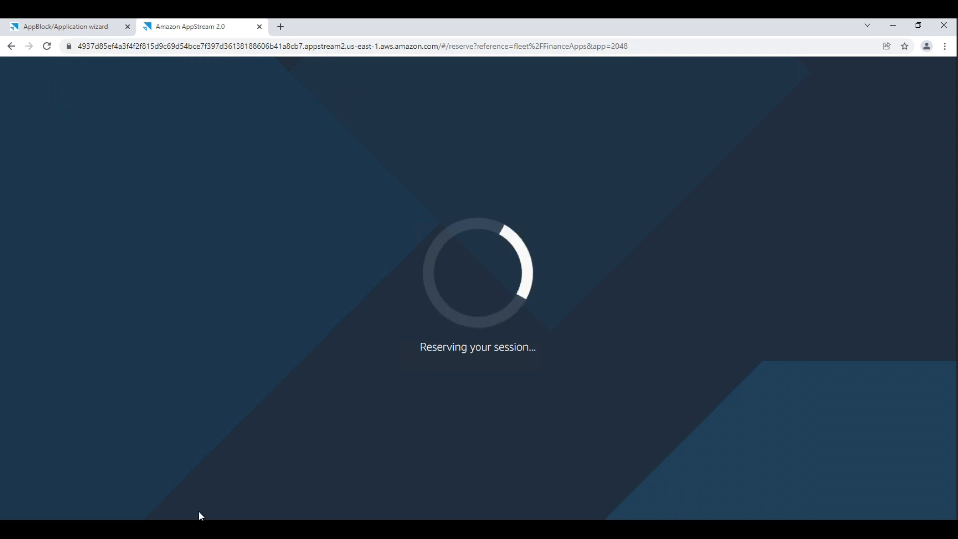